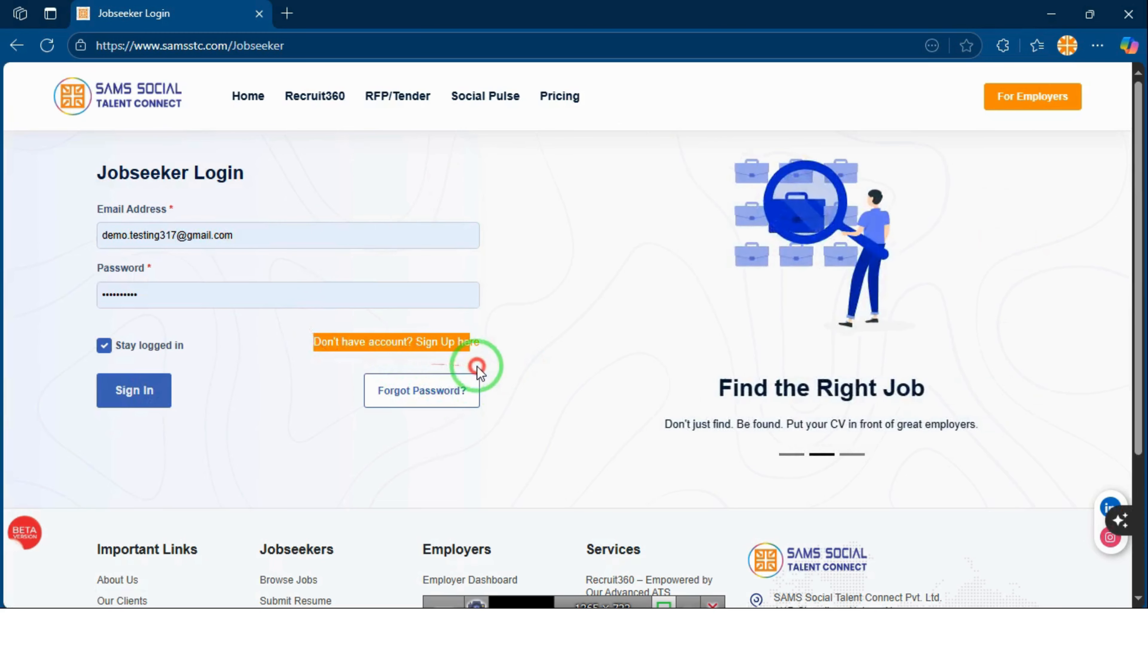
Follow the 'Sign Up here' link from the Jobseeker Login page to the registration form
left_click(440, 345)
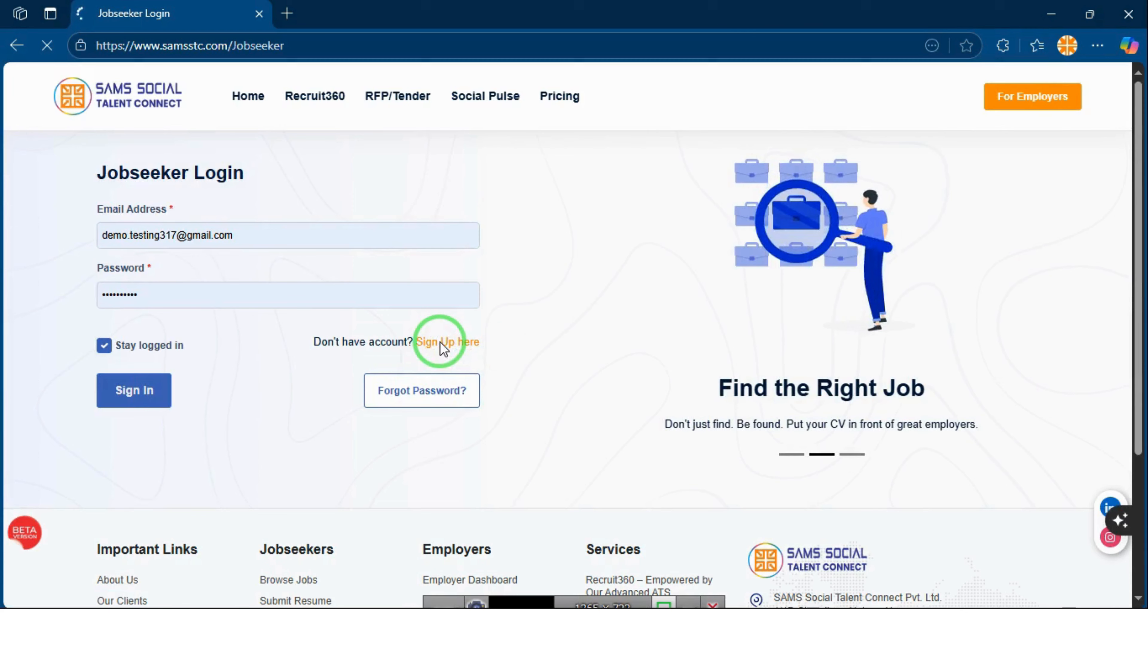
Enter the full name, paste the email address and fill the phone number from saved info
left_click(335, 244)
type("Testing")
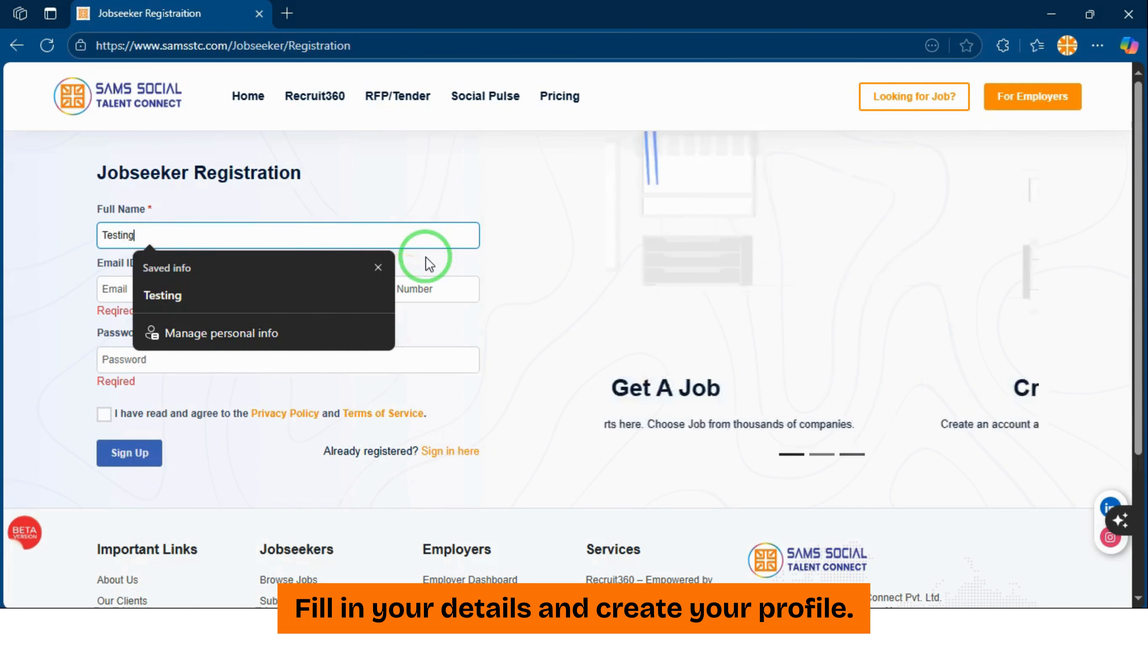
key("ctrl+a")
type("Demo")
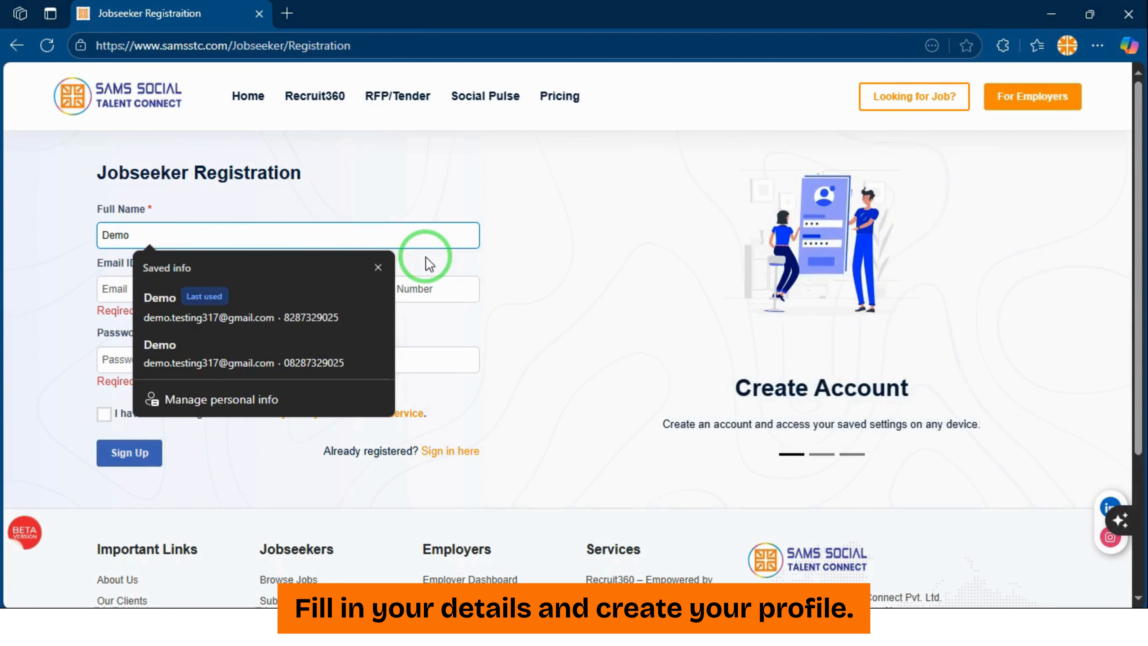
left_click(533, 246)
left_click(157, 296)
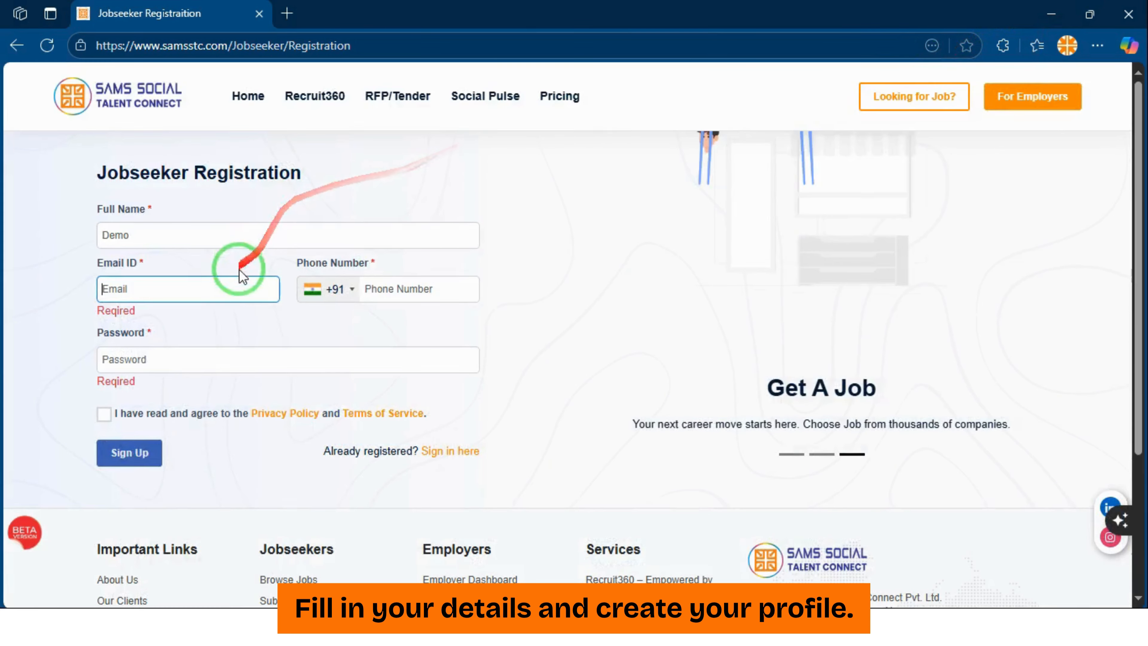
left_click(229, 290)
key("ctrl+v")
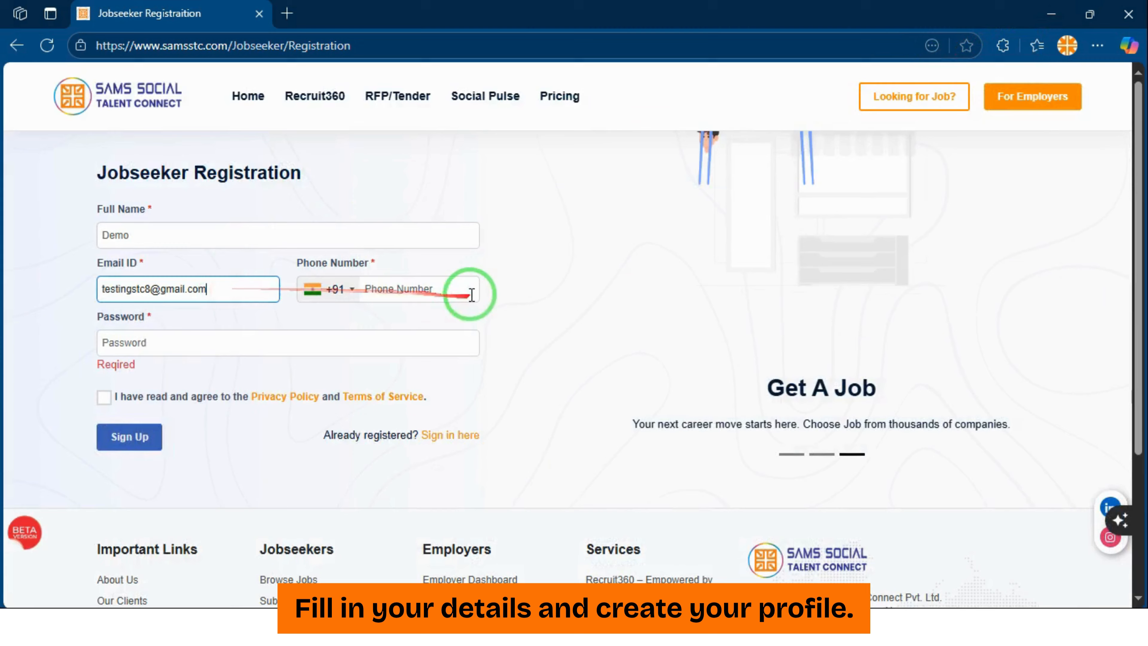
left_click(468, 289)
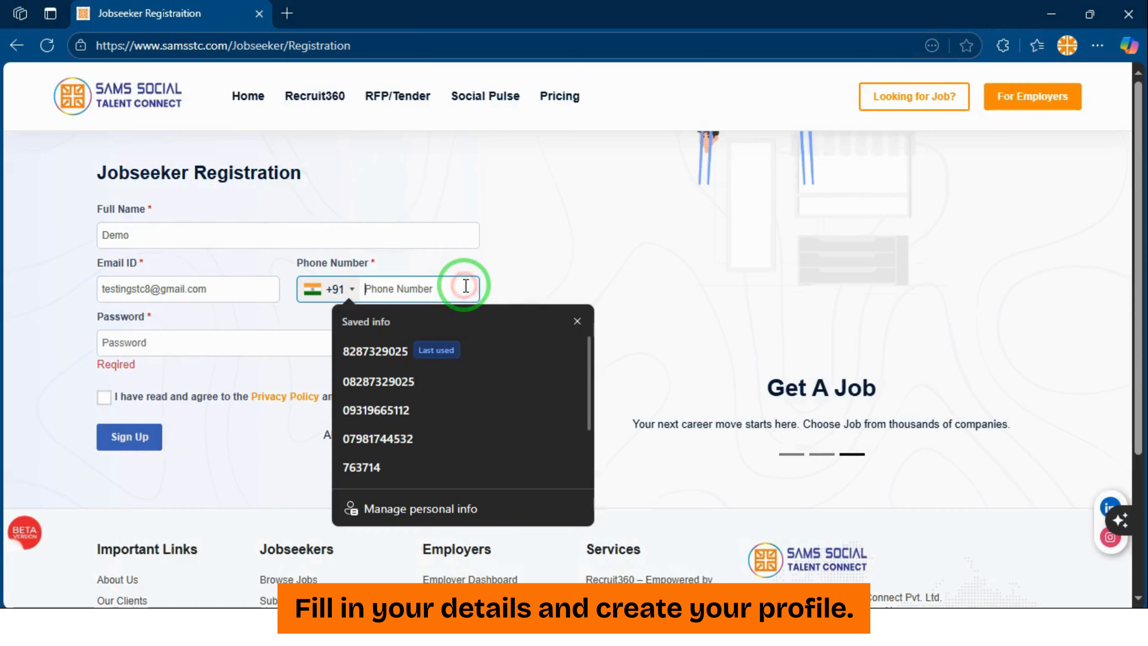
left_click(437, 352)
Set the account password, agree to the privacy policy and accept the terms of service
left_click(179, 338)
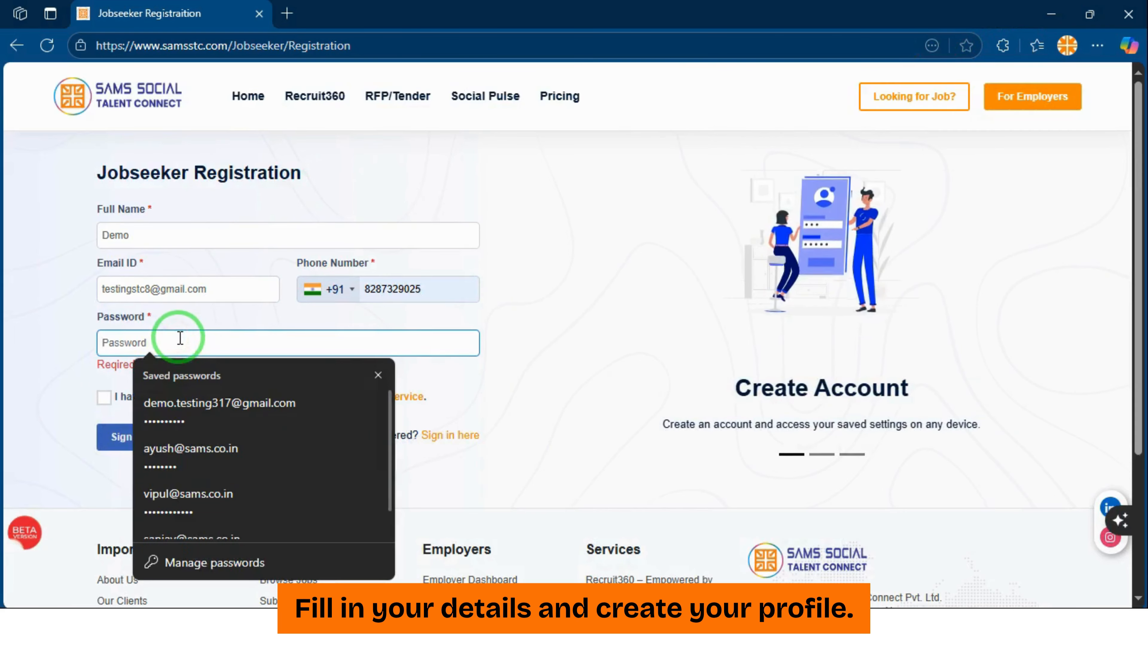
type("••••••••")
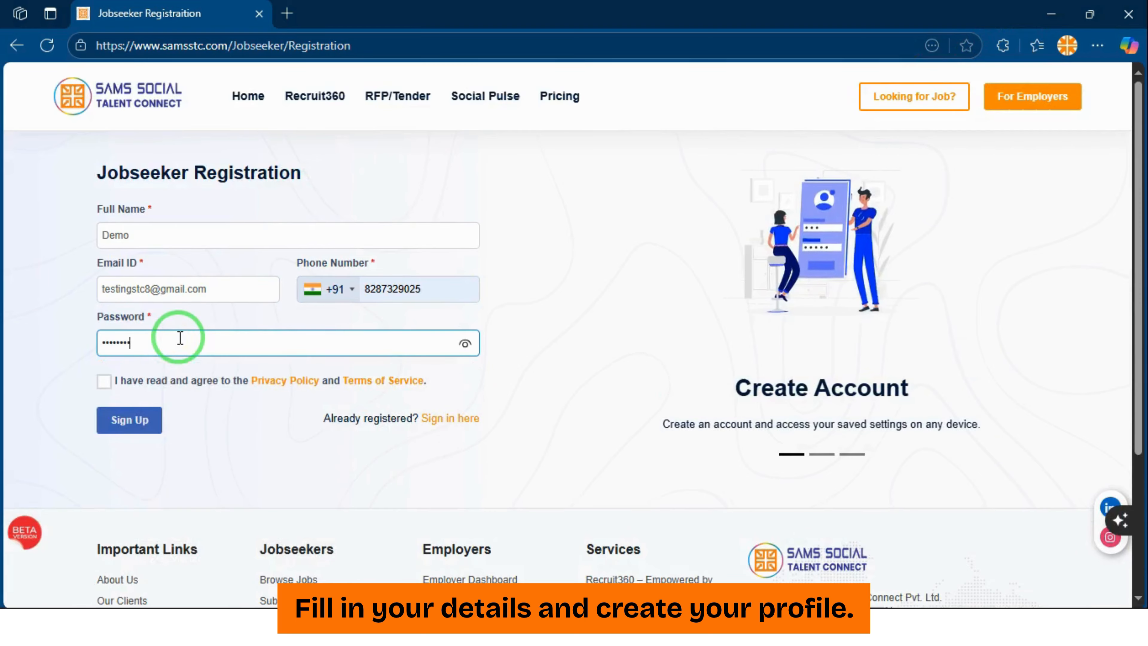
left_click(108, 380)
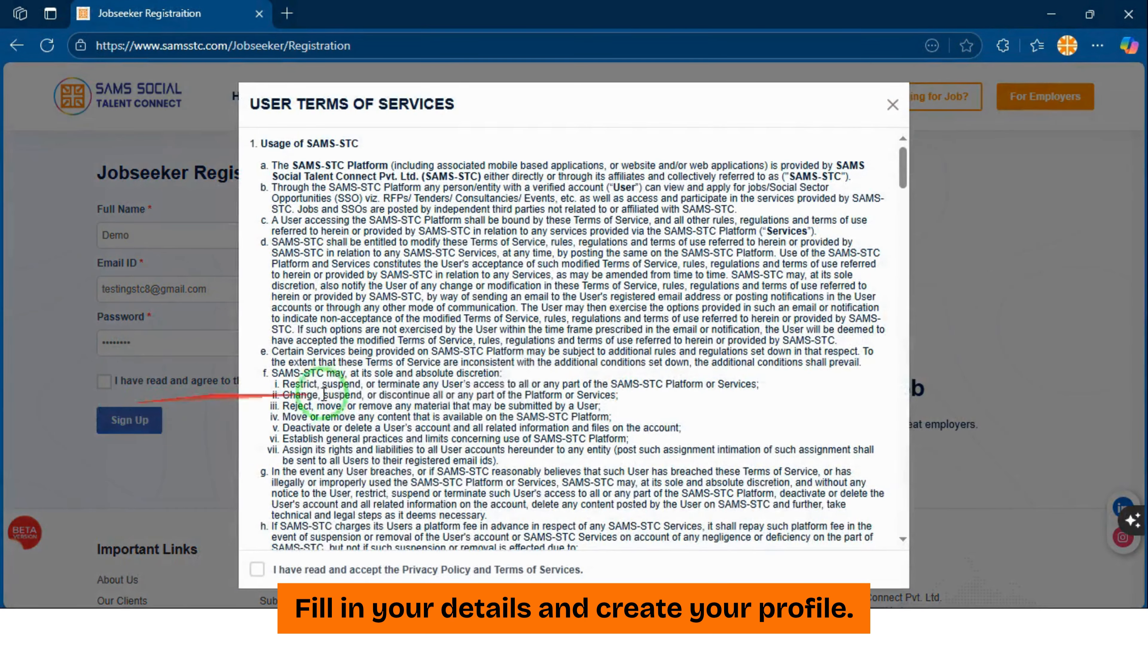
left_click(256, 566)
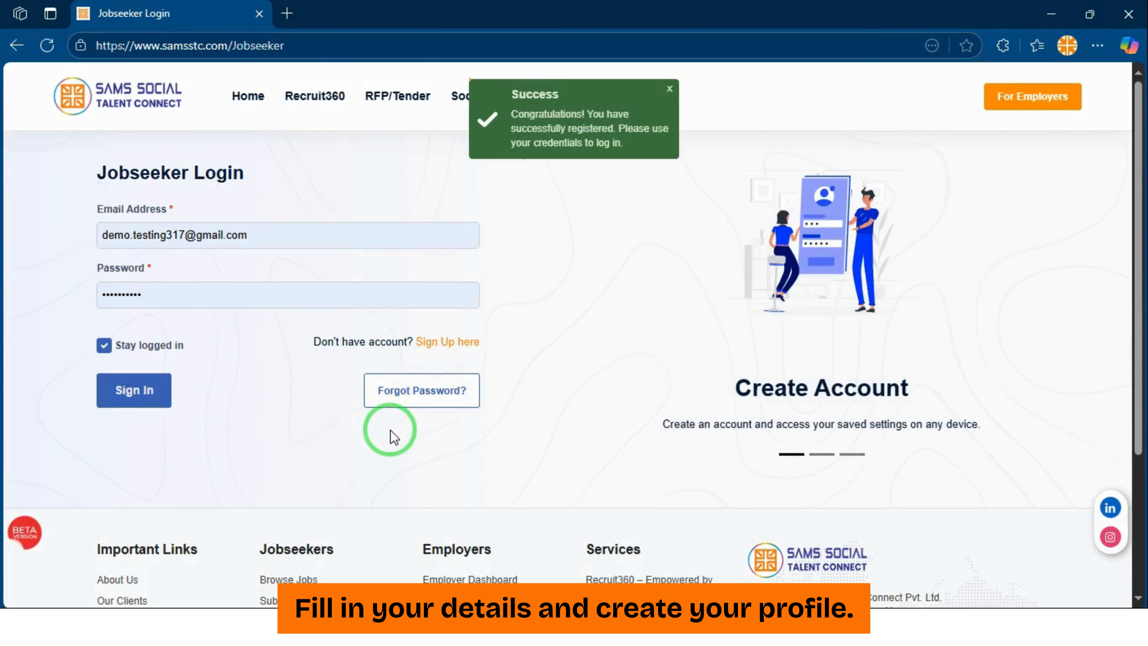
Sign in with the new account's email and password, letting the browser remember the login
left_click(214, 232)
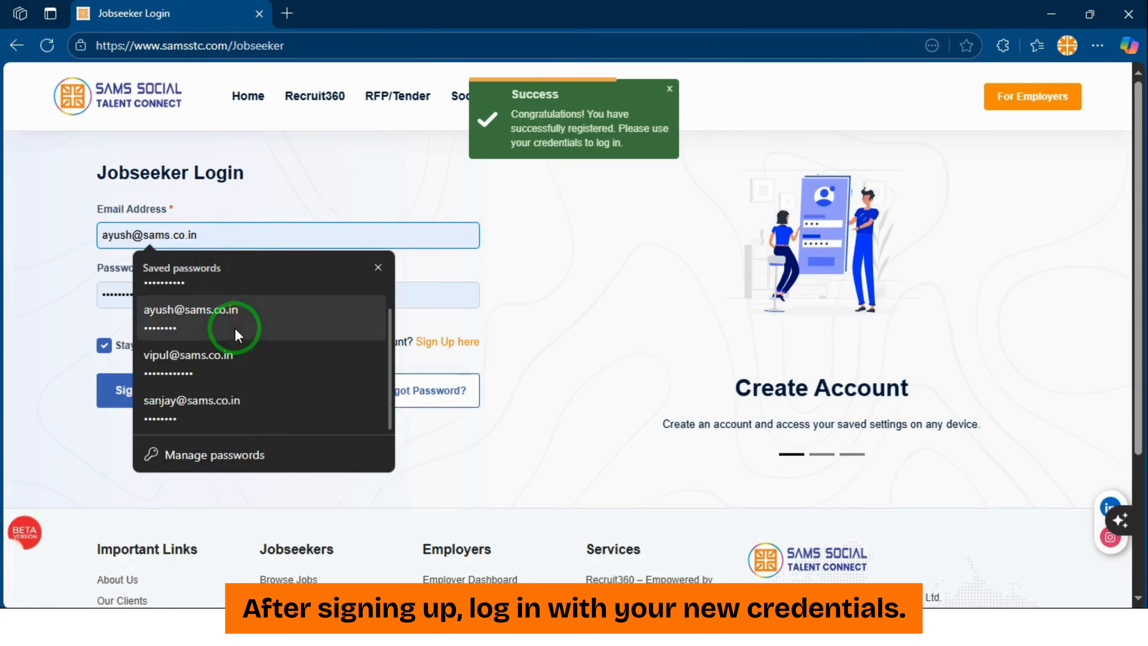
left_click(257, 230)
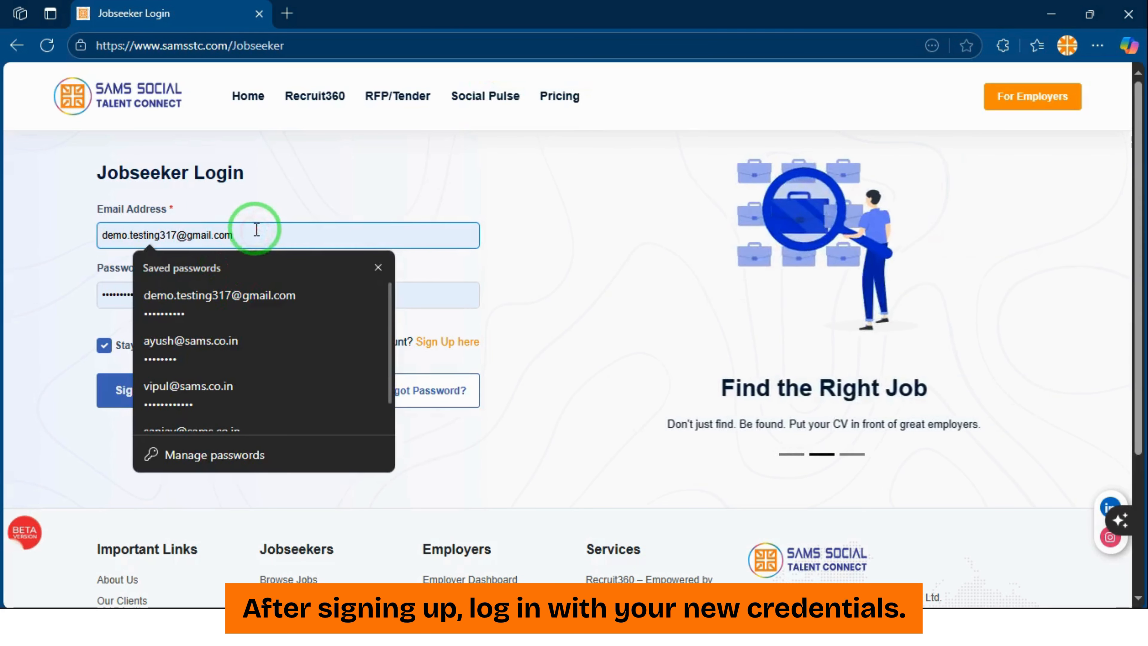
key("ctrl+a")
key("ctrl+v")
double_click(255, 234)
left_click(445, 284)
left_click(441, 296)
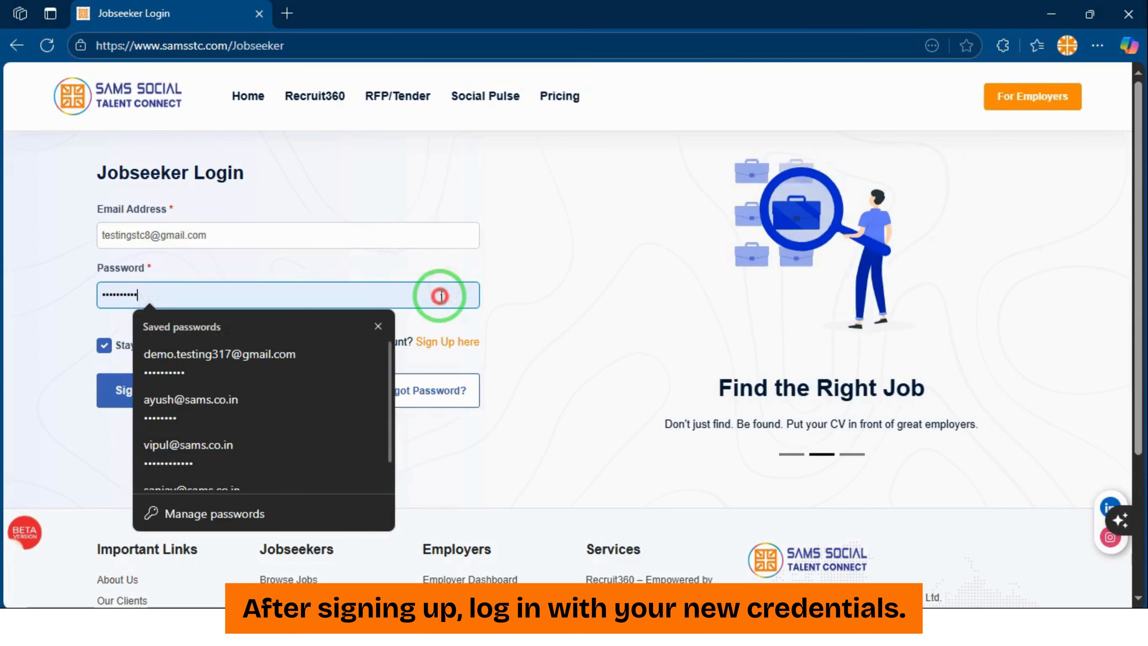
type("••••••••")
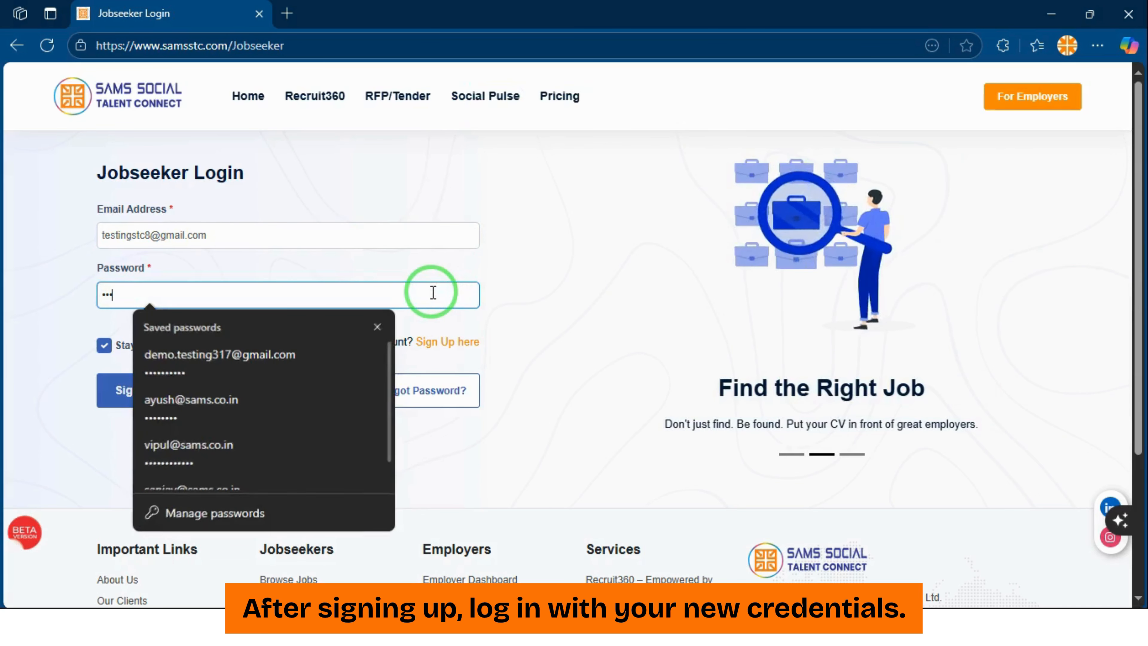
left_click(146, 388)
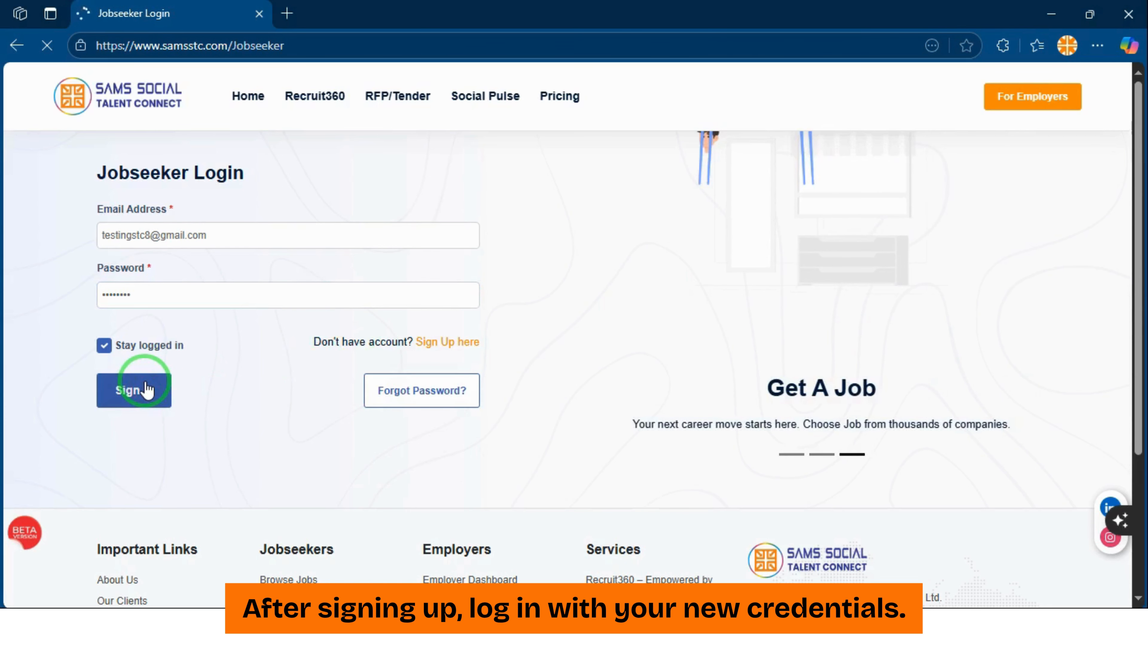
left_click(814, 254)
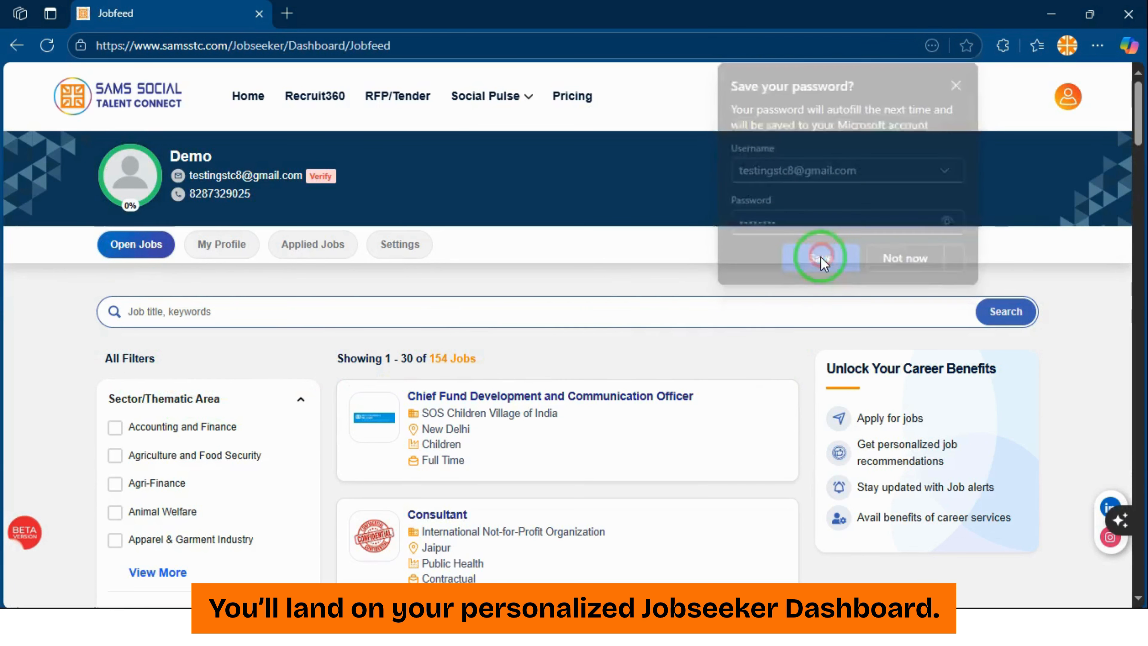
Resend the email verification link from the Verify badge, close the notice and reload the dashboard
left_click(327, 176)
left_click(600, 312)
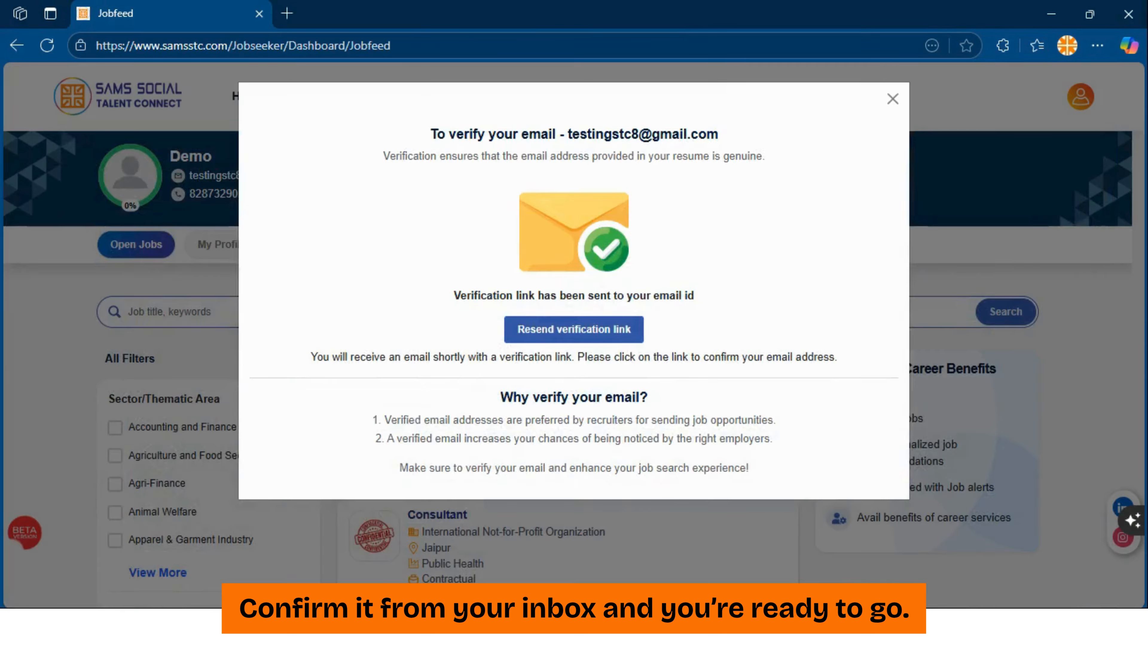
left_click(892, 99)
left_click(47, 45)
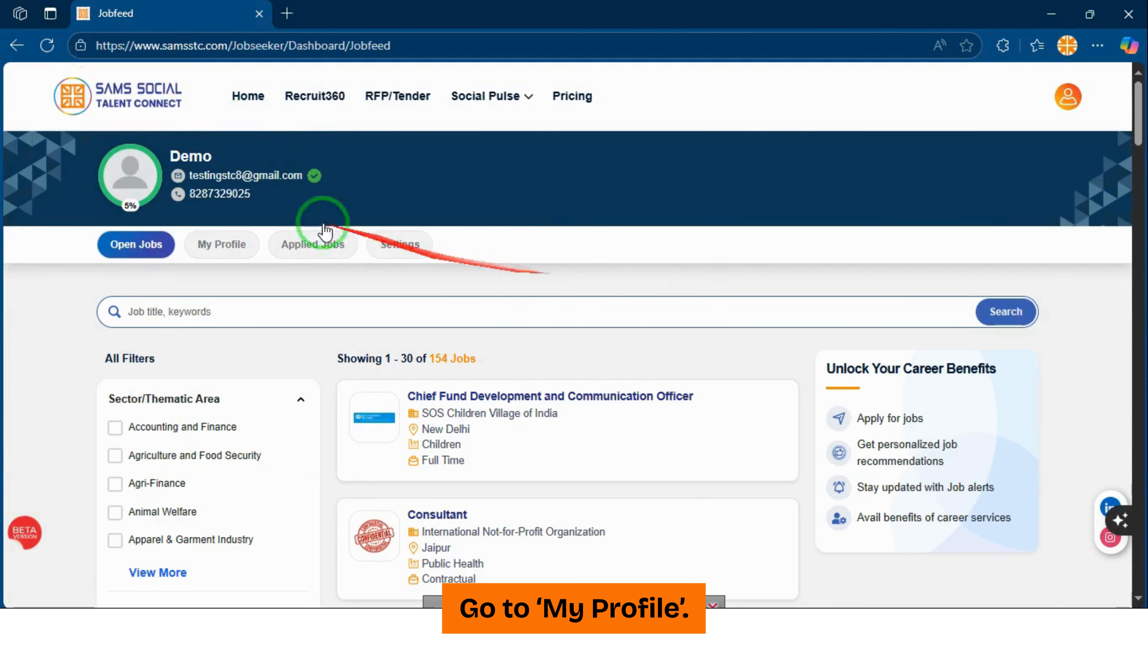
Upload the PDF resume in My Profile with the title DEMO_CV and save to continue
left_click(231, 246)
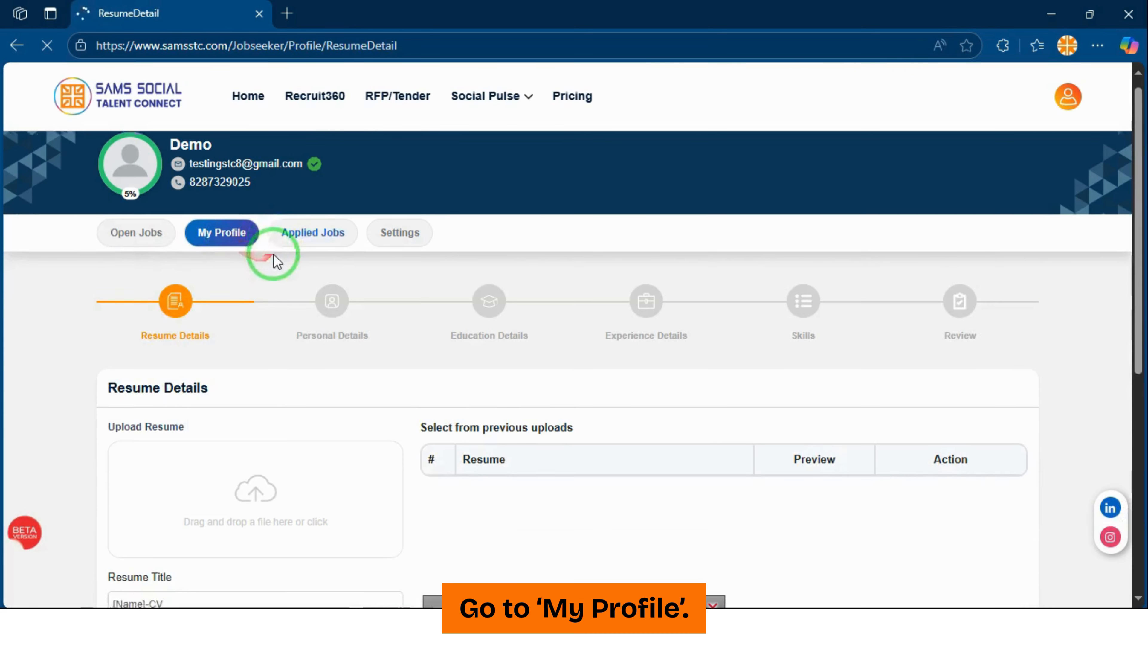
scroll(274, 254, "down", 3)
left_click(259, 258)
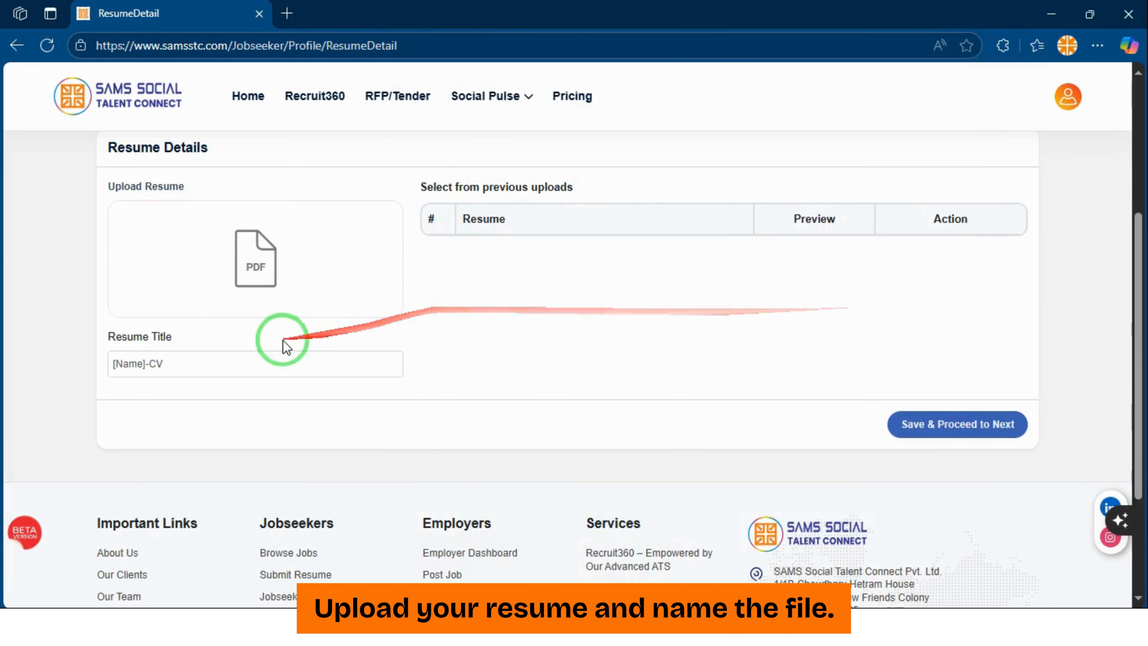
left_click(292, 364)
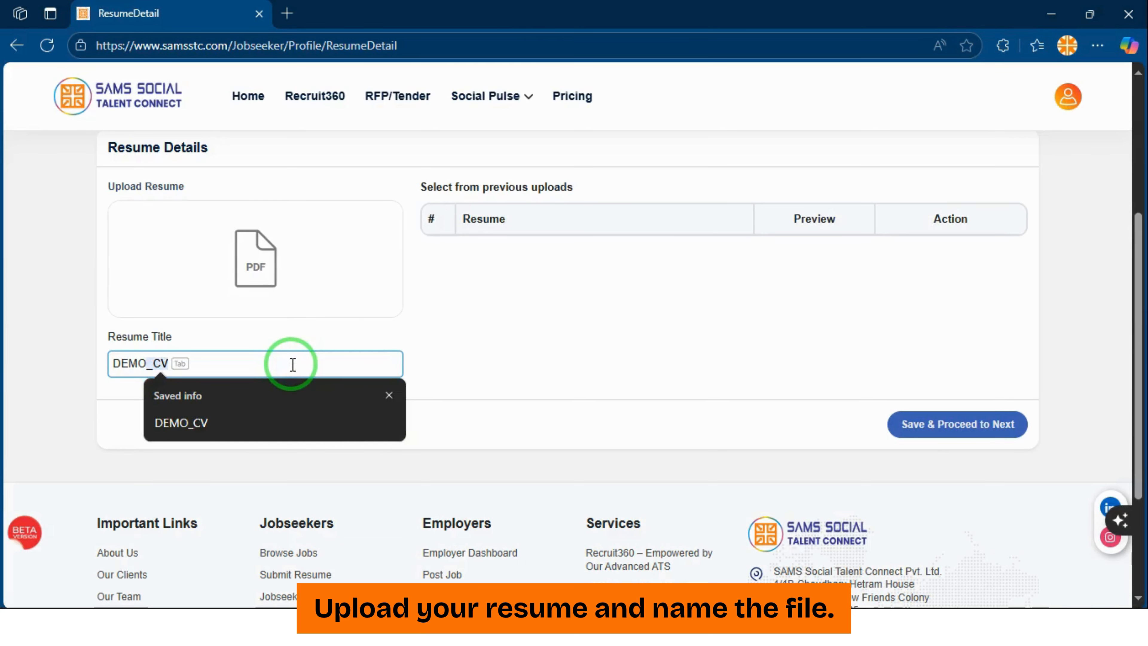
key("Tab")
left_click(928, 427)
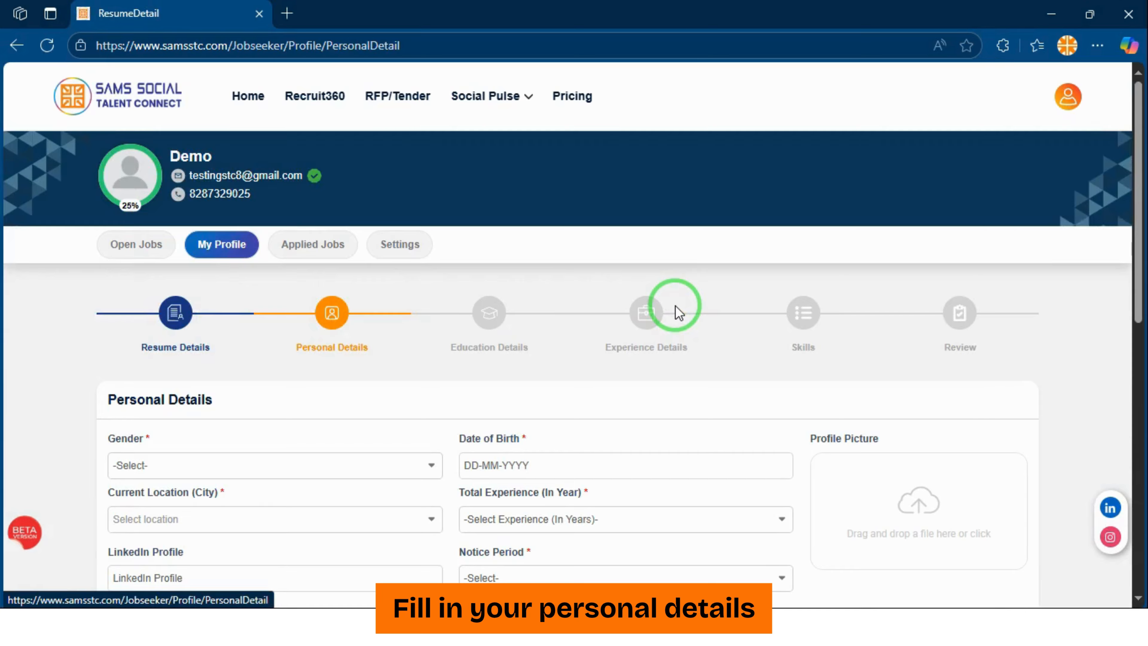
Set gender to Male in the personal details
scroll(675, 305, "down", 2)
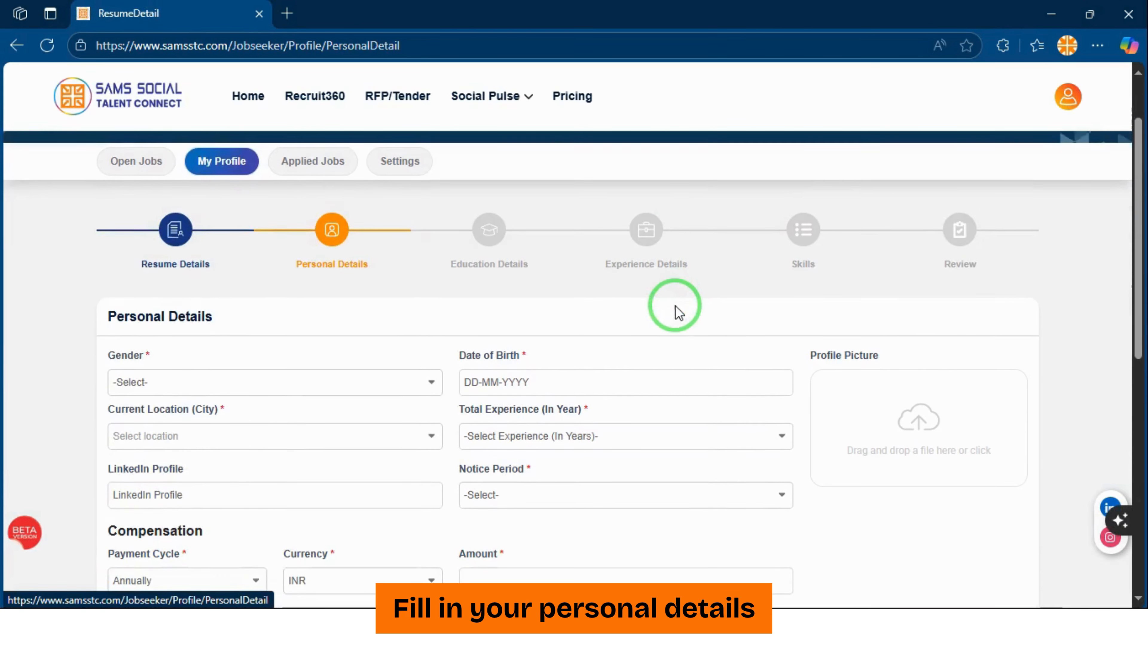
middle_click(675, 305)
scroll(681, 322, "down", 1)
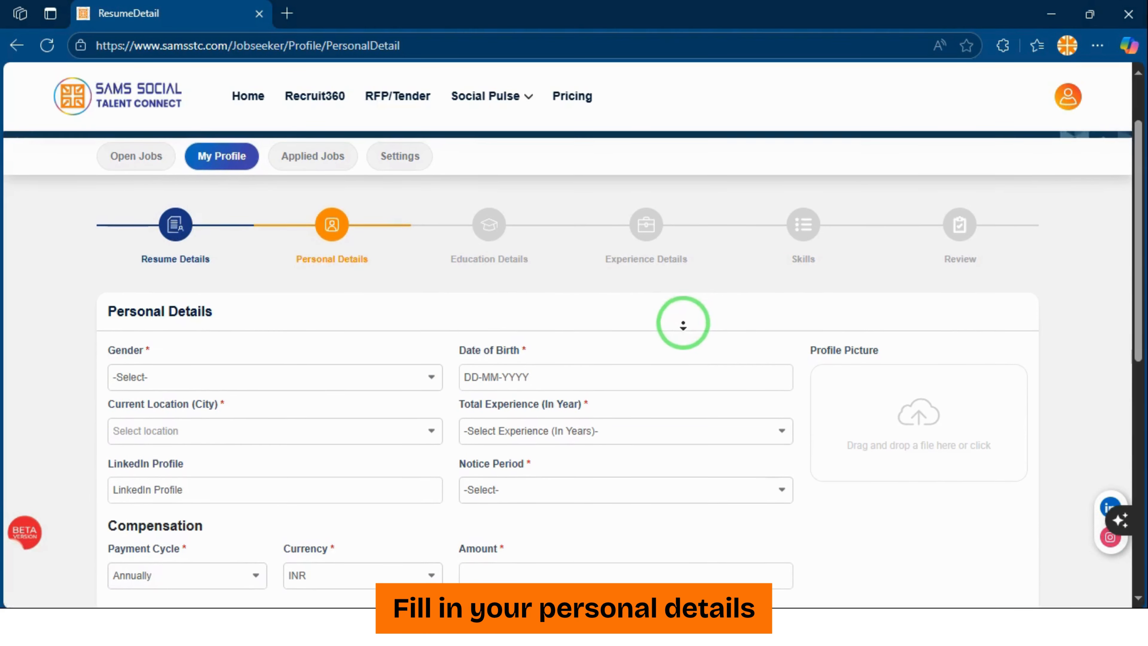
middle_click(683, 321)
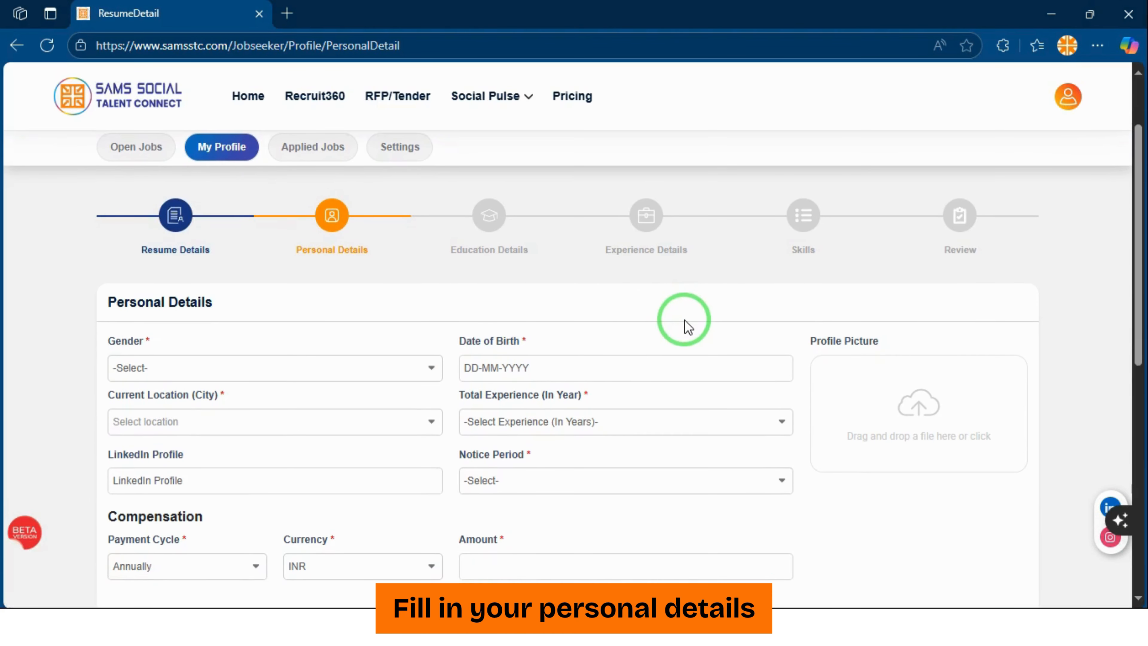
left_click(238, 368)
left_click(239, 432)
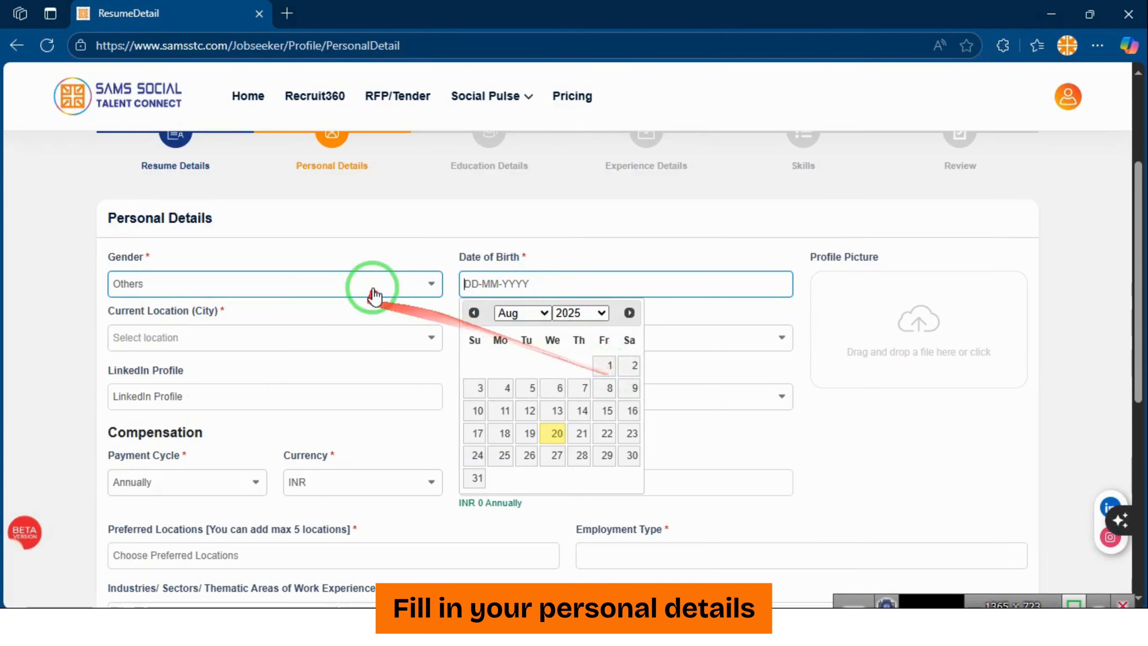
left_click(371, 289)
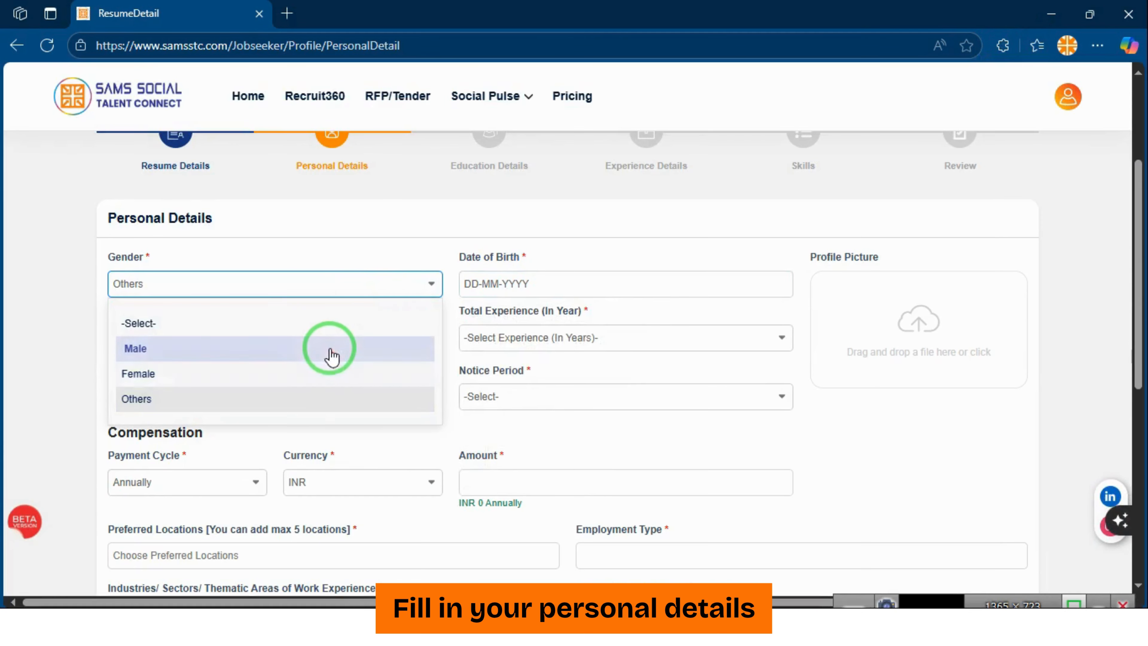
left_click(331, 356)
Set the date of birth to the 16th in 1990
left_click(546, 281)
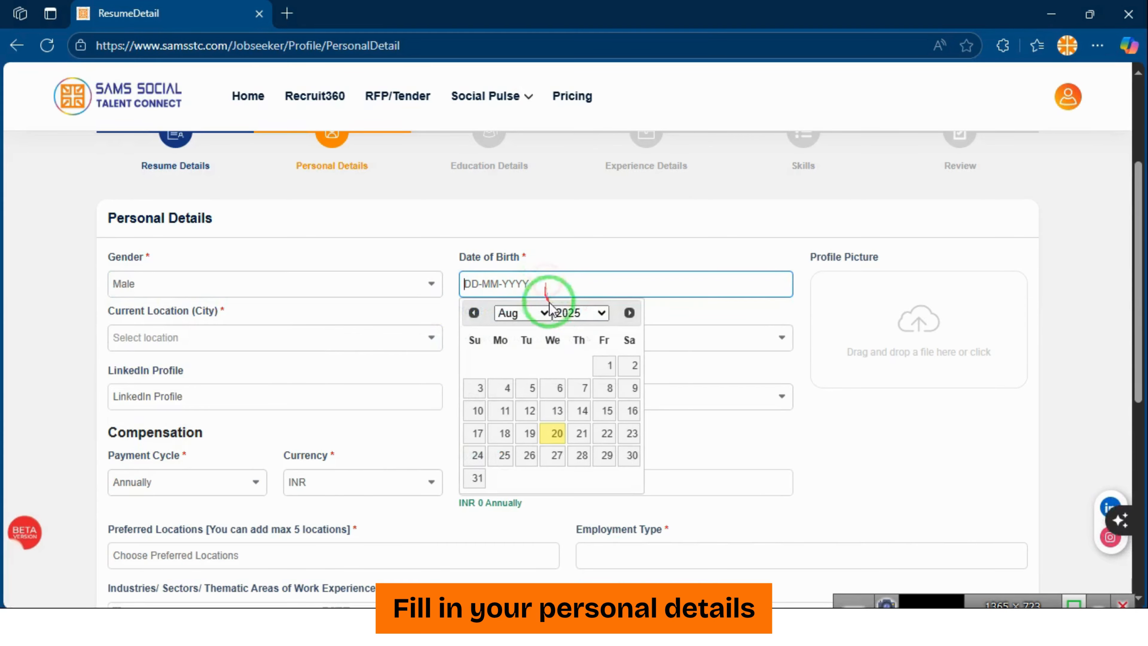
left_click(589, 321)
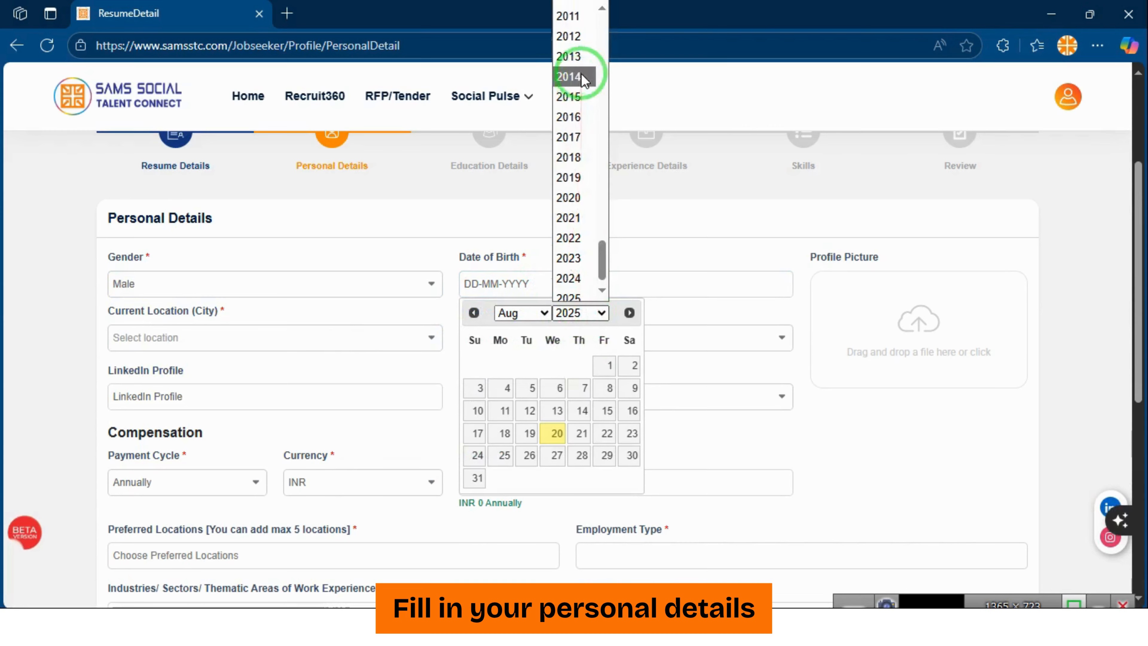
scroll(581, 74, "up", 8)
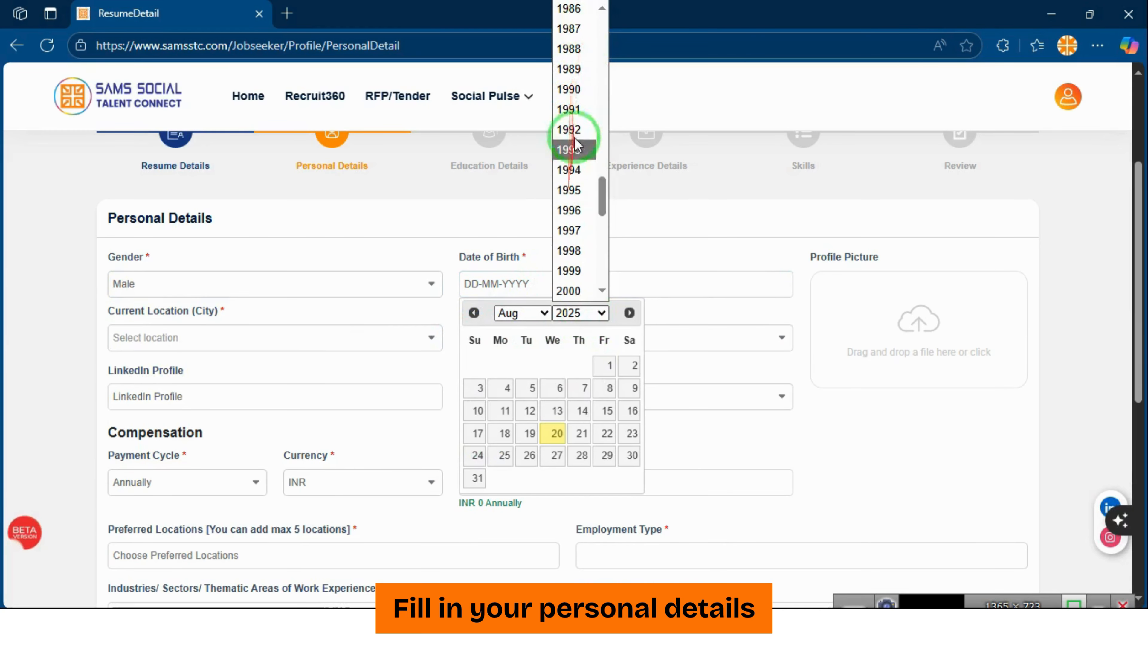
left_click(575, 93)
left_click(579, 410)
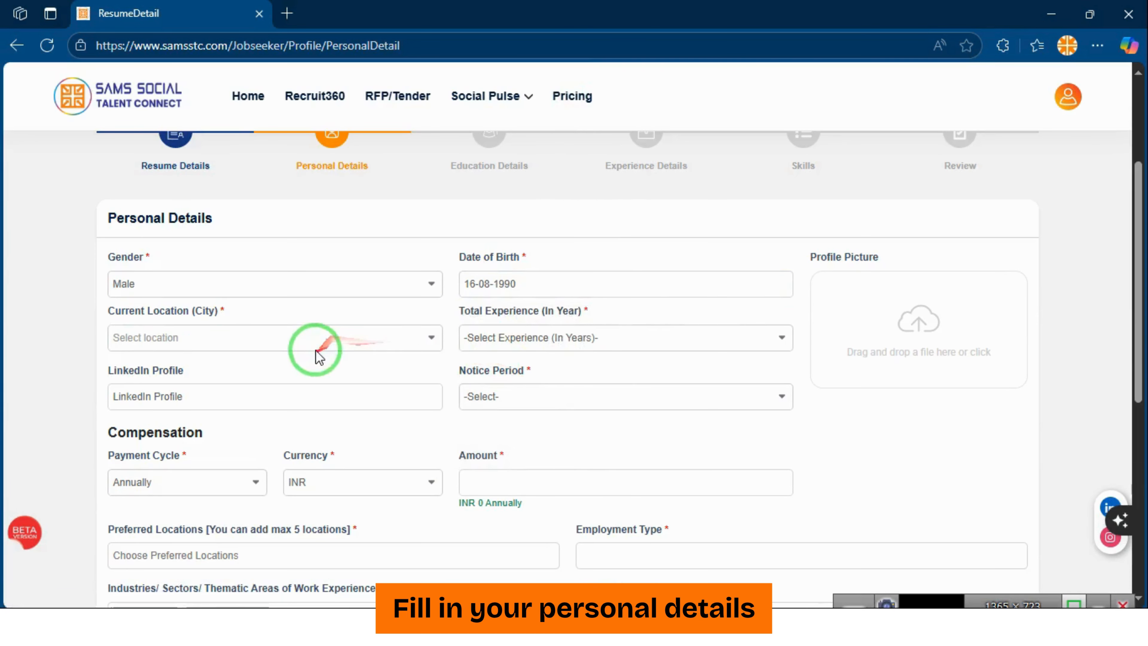
Choose Delhi NCR as the current location
left_click(319, 339)
type("de")
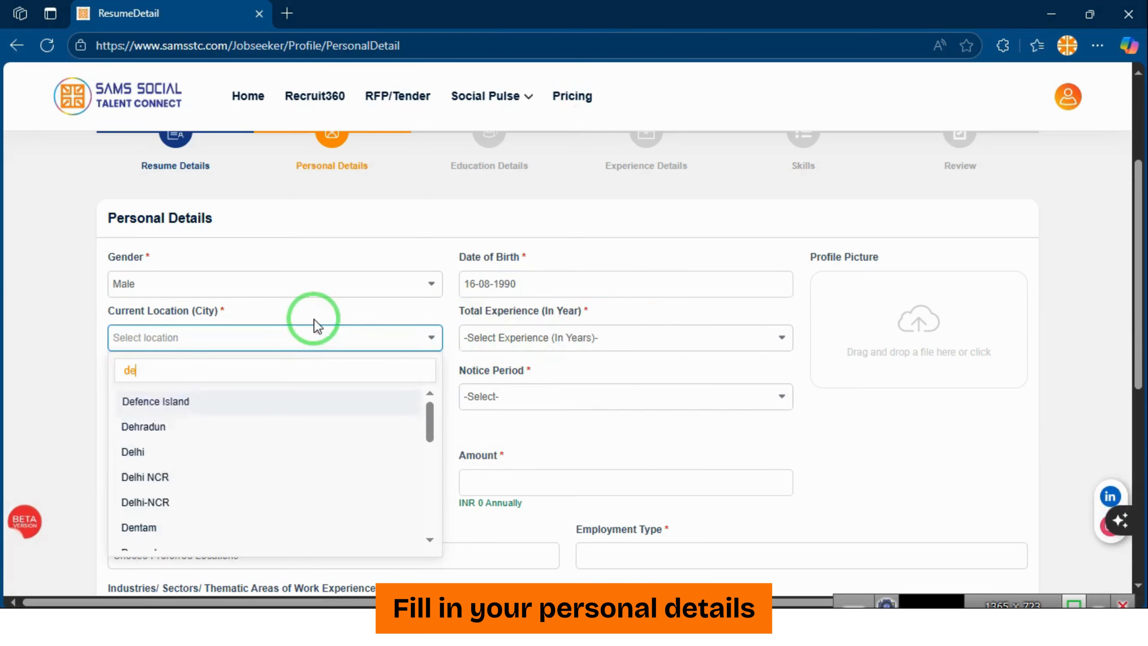
left_click(140, 474)
Add Sustainable Development, Digital Inclusion and Development Sector as work sectors
left_click(569, 339)
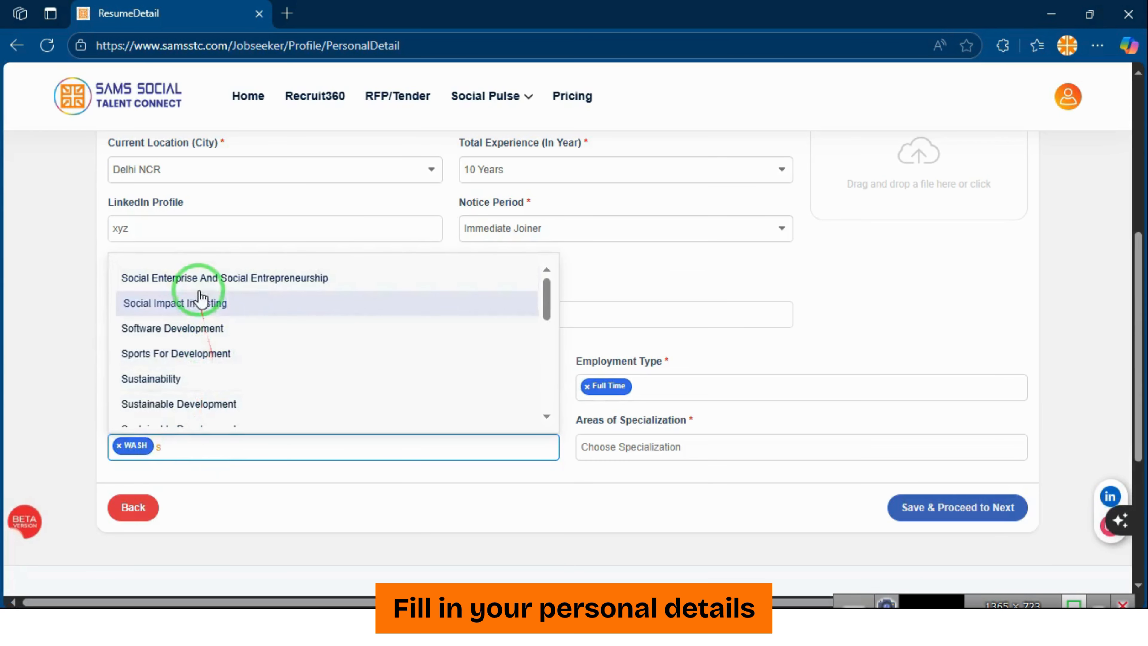
left_click(218, 402)
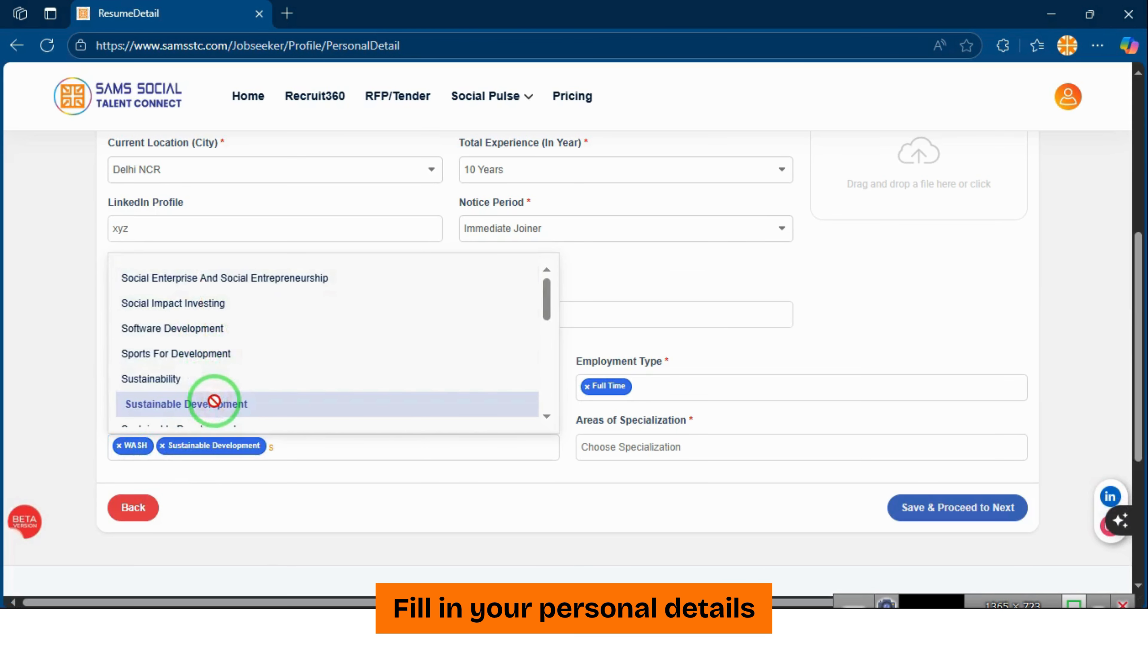
scroll(409, 388, "down", 2)
left_click(409, 388)
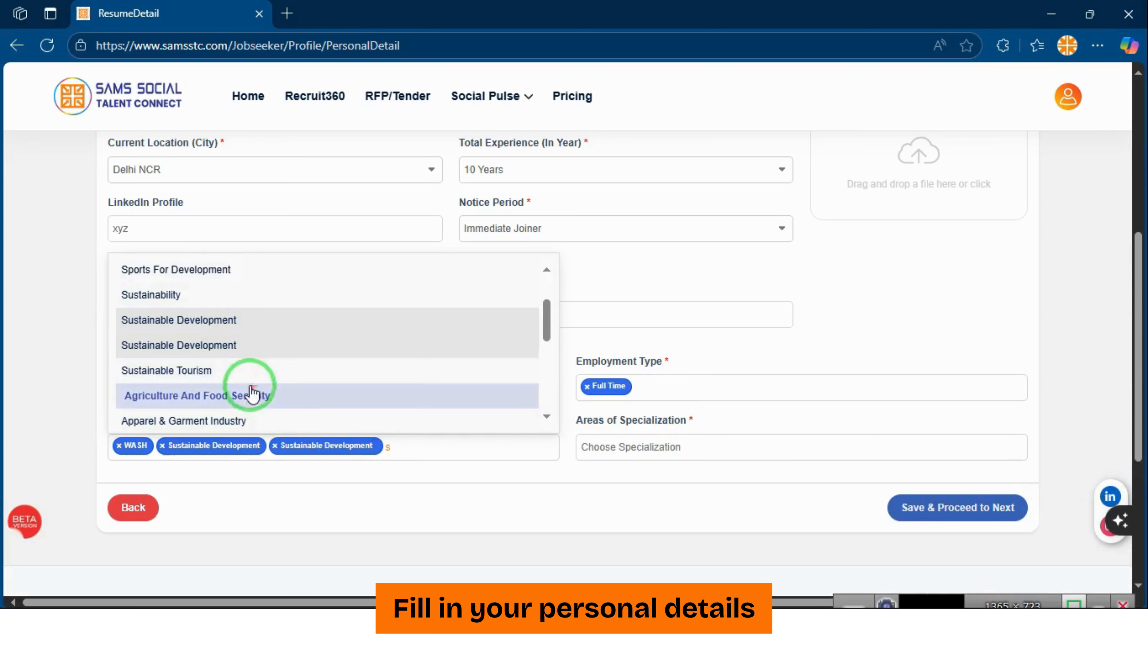
scroll(249, 389, "down", 3)
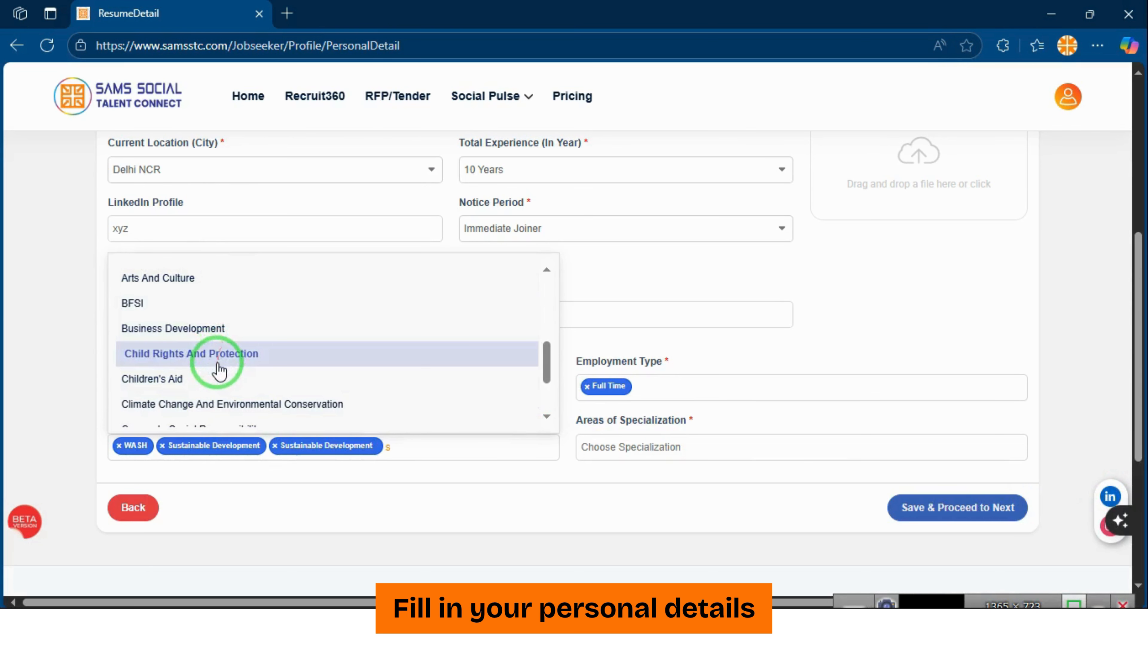
scroll(219, 389, "down", 2)
scroll(219, 393, "down", 2)
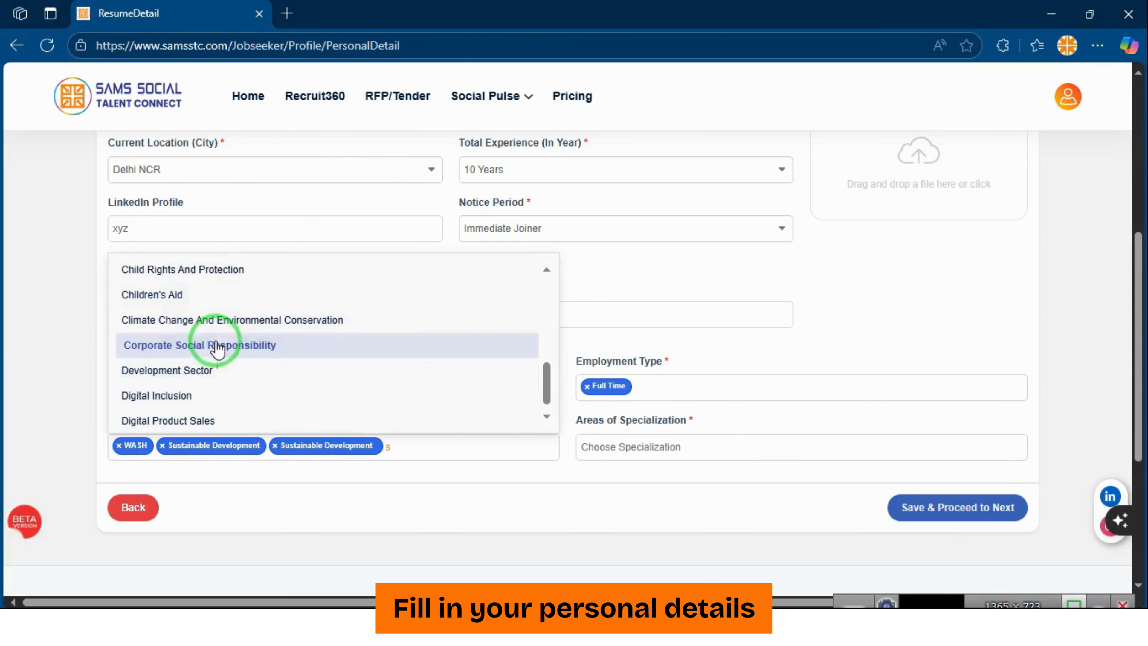
left_click(216, 390)
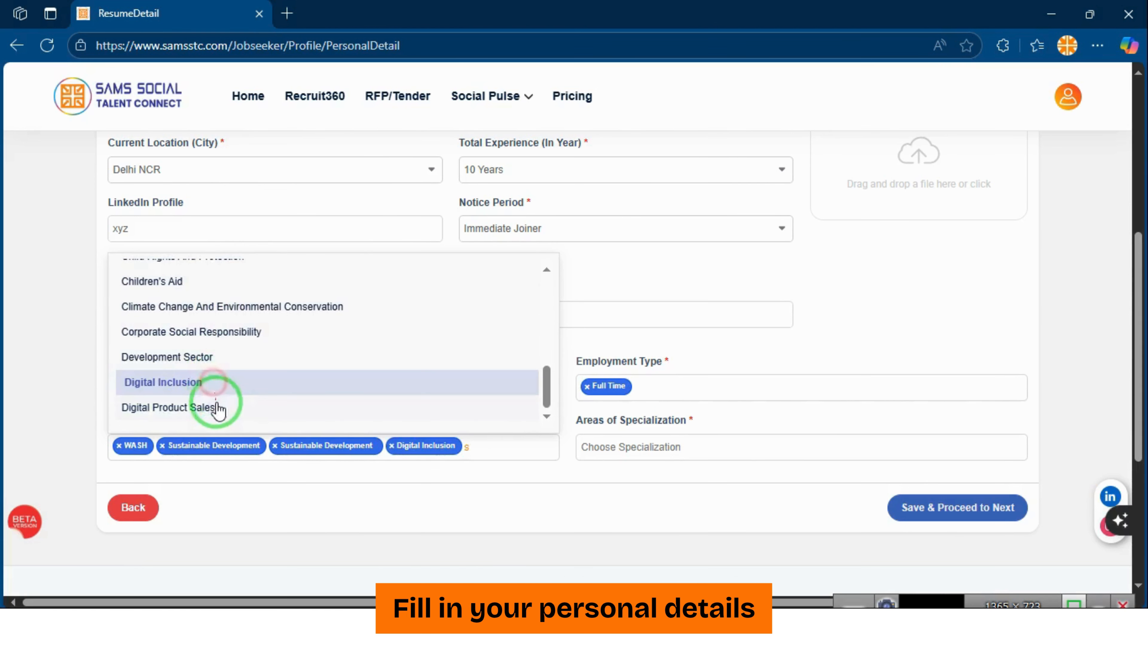
left_click(212, 359)
left_click(85, 375)
Add specializations Water Quality Analysis, Stakeholder Management, Stakeholder Relations, Statistical Analysis and Sustainability Planning
left_click(681, 448)
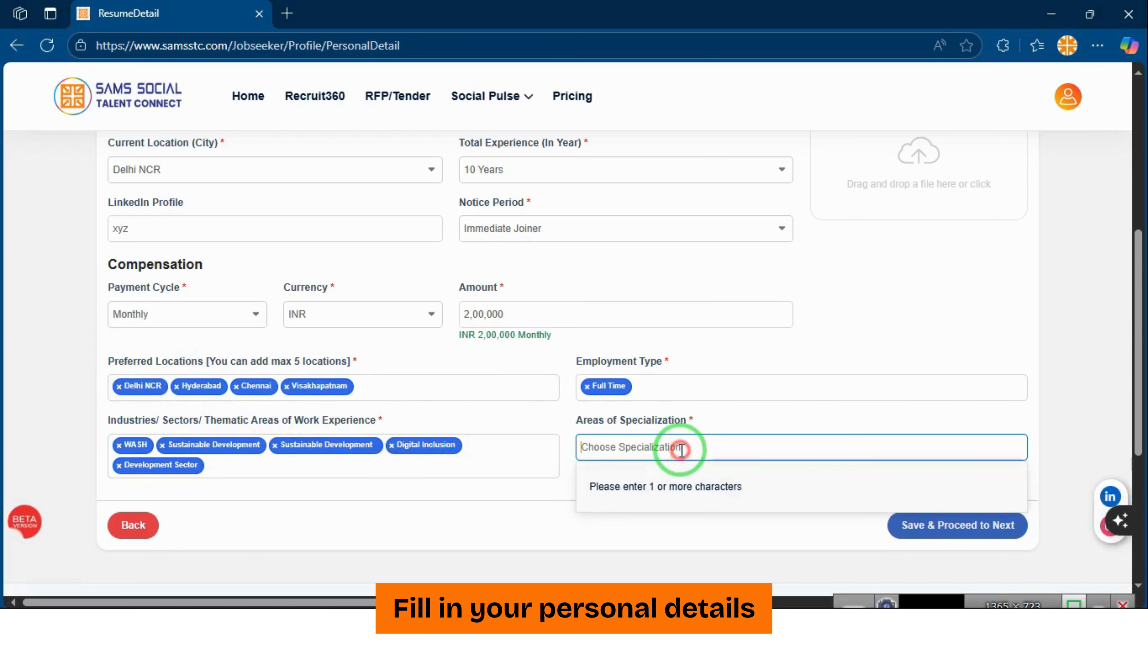
type("s")
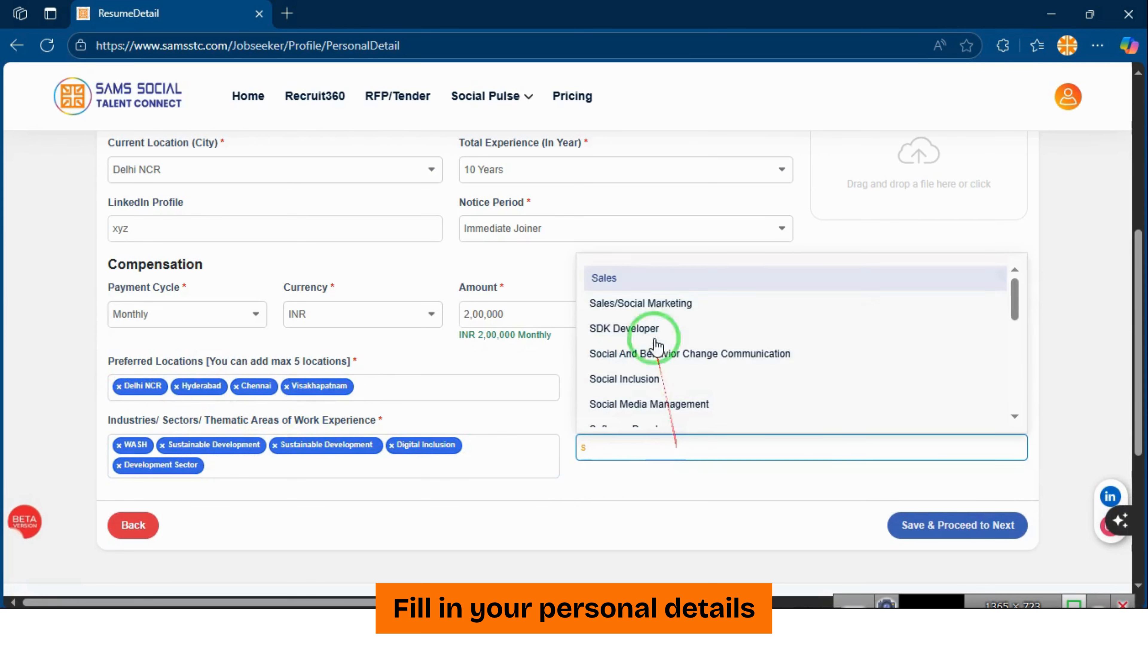
scroll(655, 397, "down", 5)
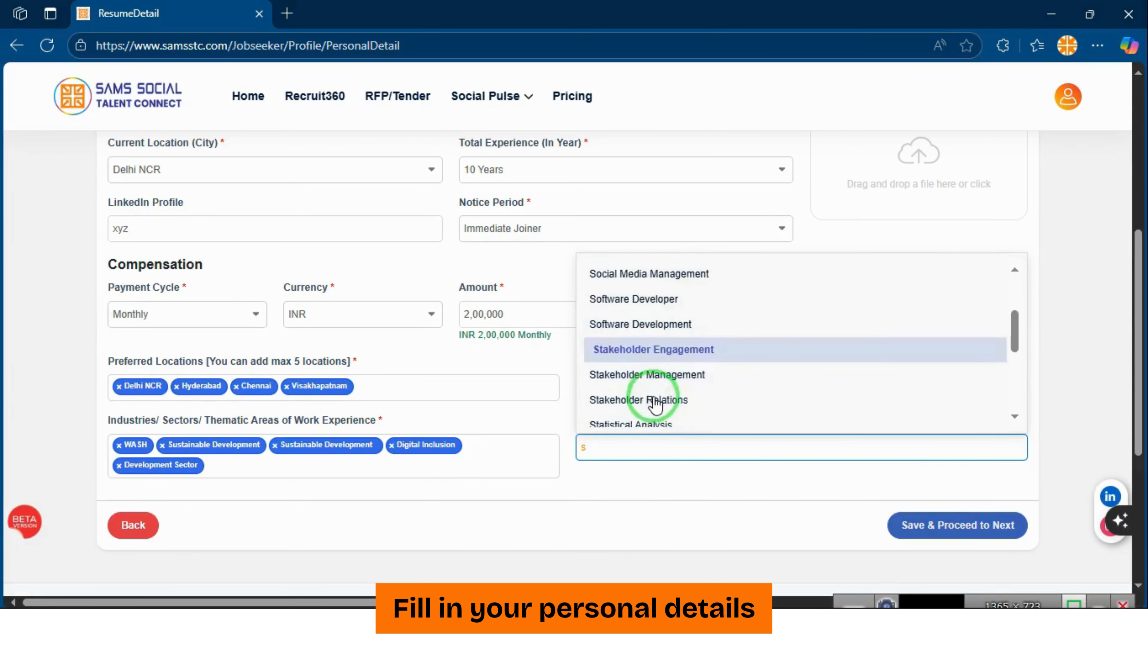
key("BackSpace")
type("w")
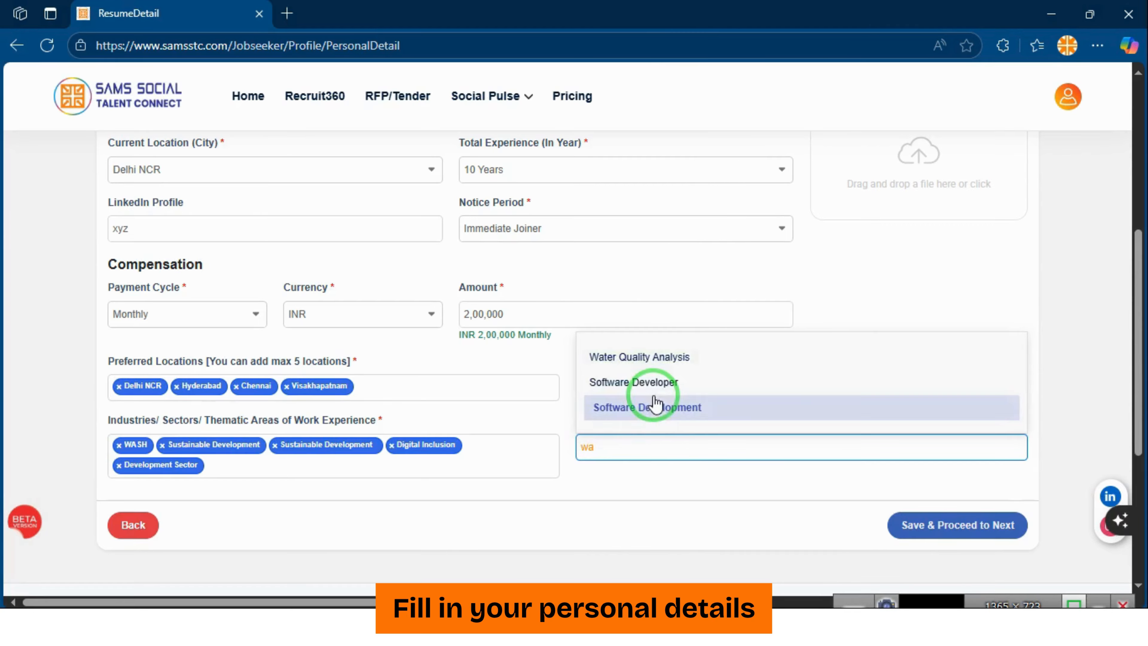
type("a")
left_click(656, 358)
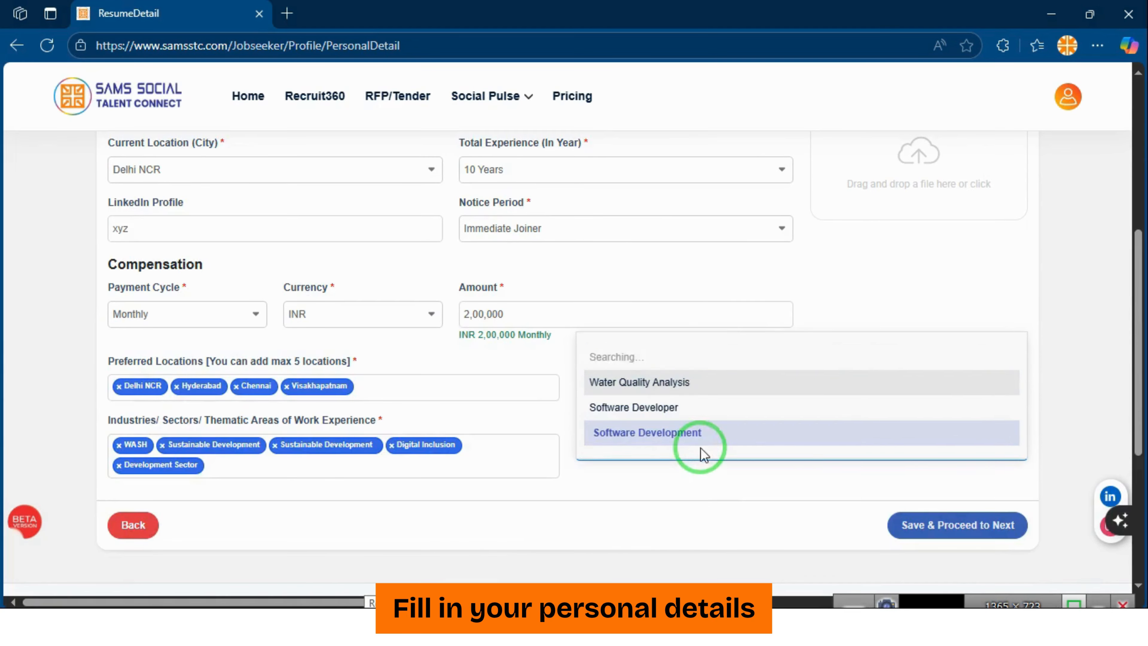
type("s")
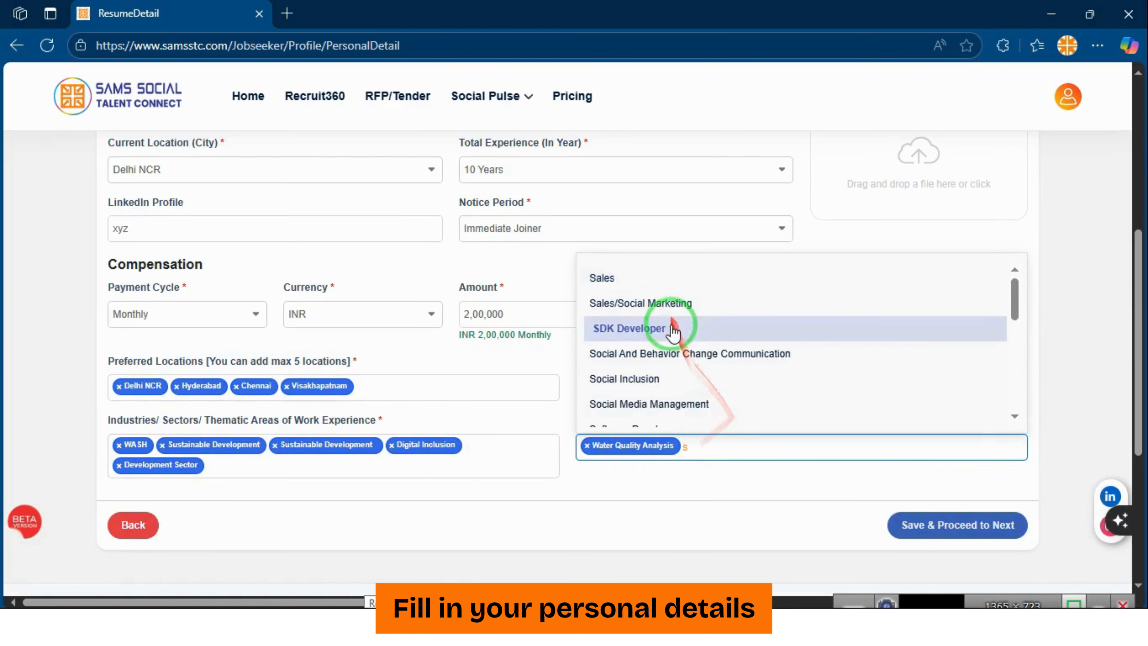
scroll(673, 323, "down", 4)
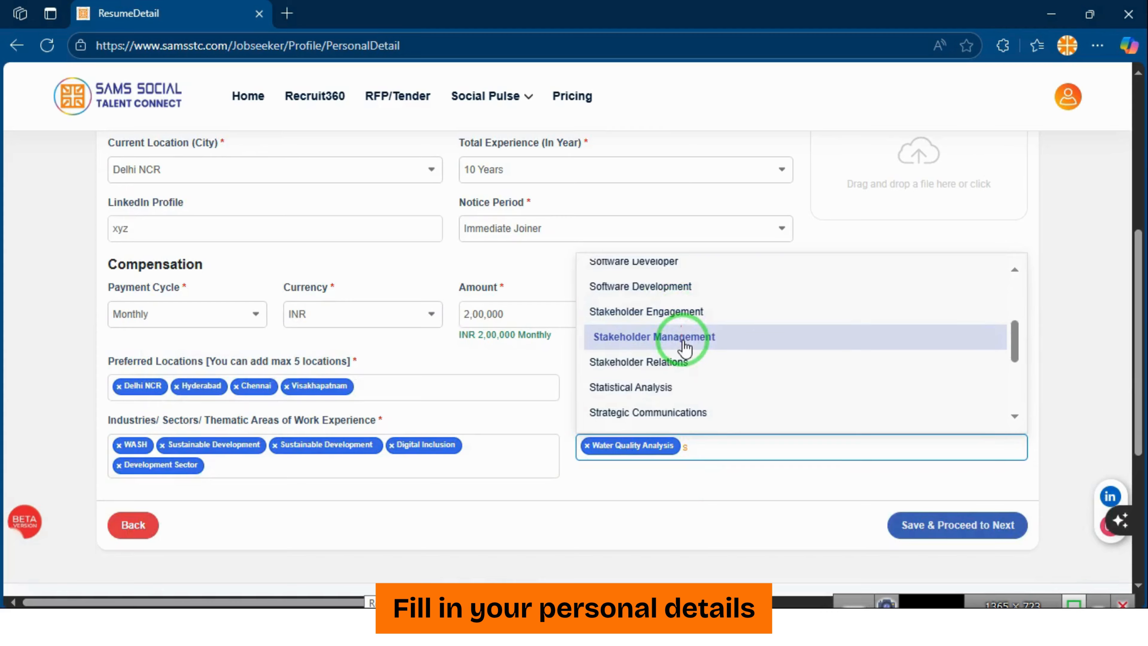
left_click(685, 346)
left_click(683, 361)
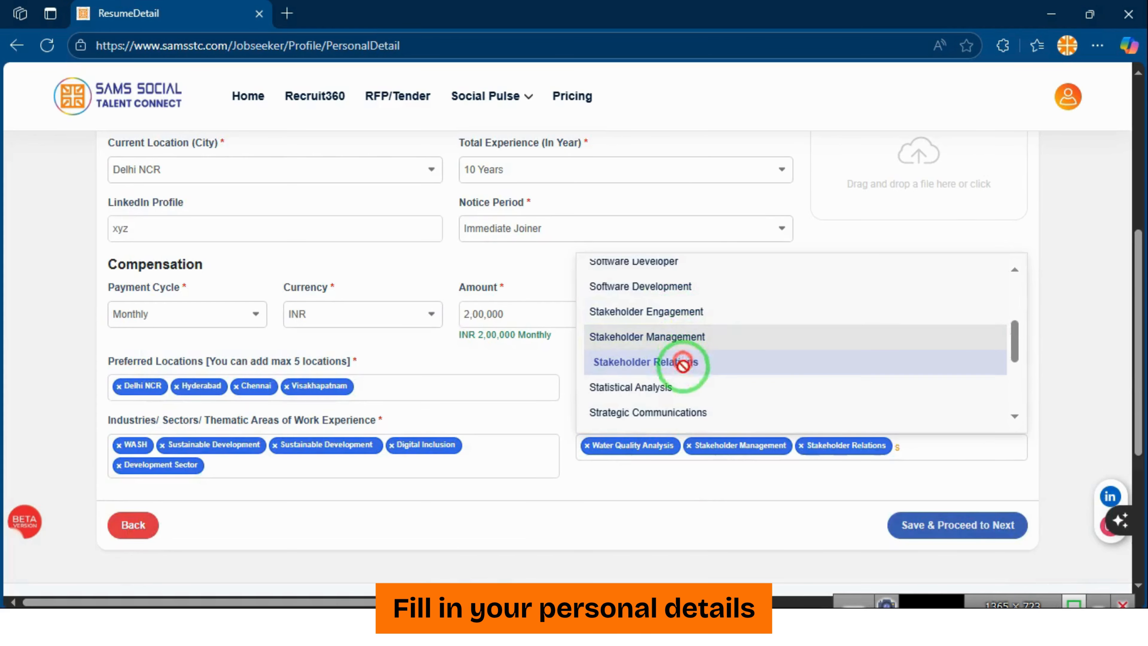
left_click(687, 396)
scroll(678, 362, "down", 3)
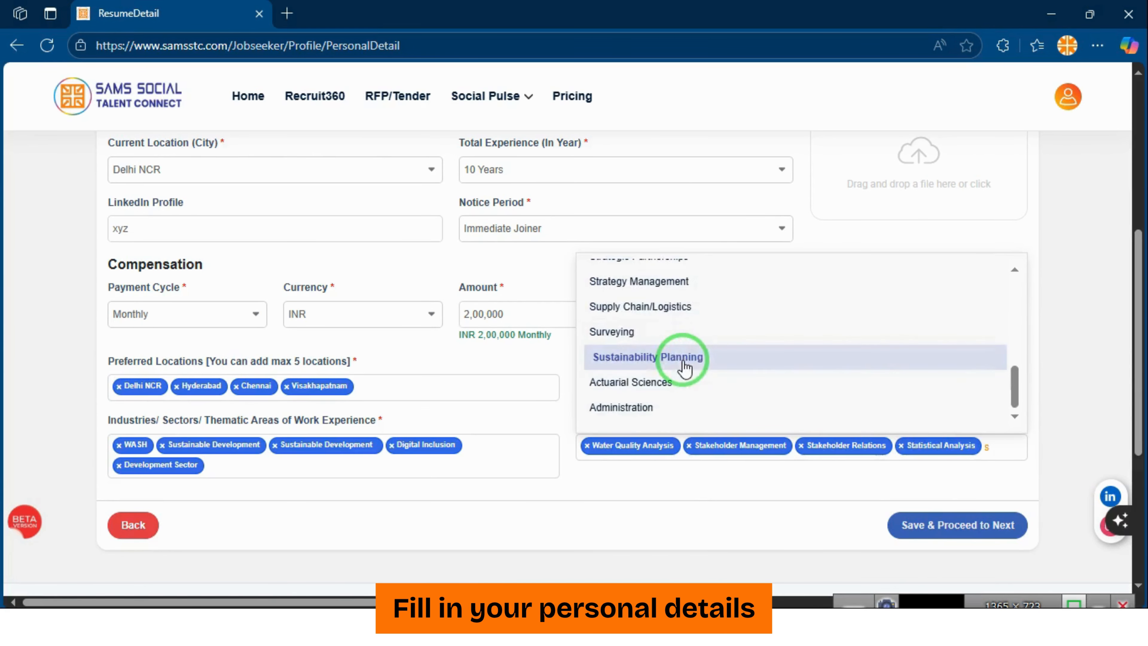
left_click(684, 358)
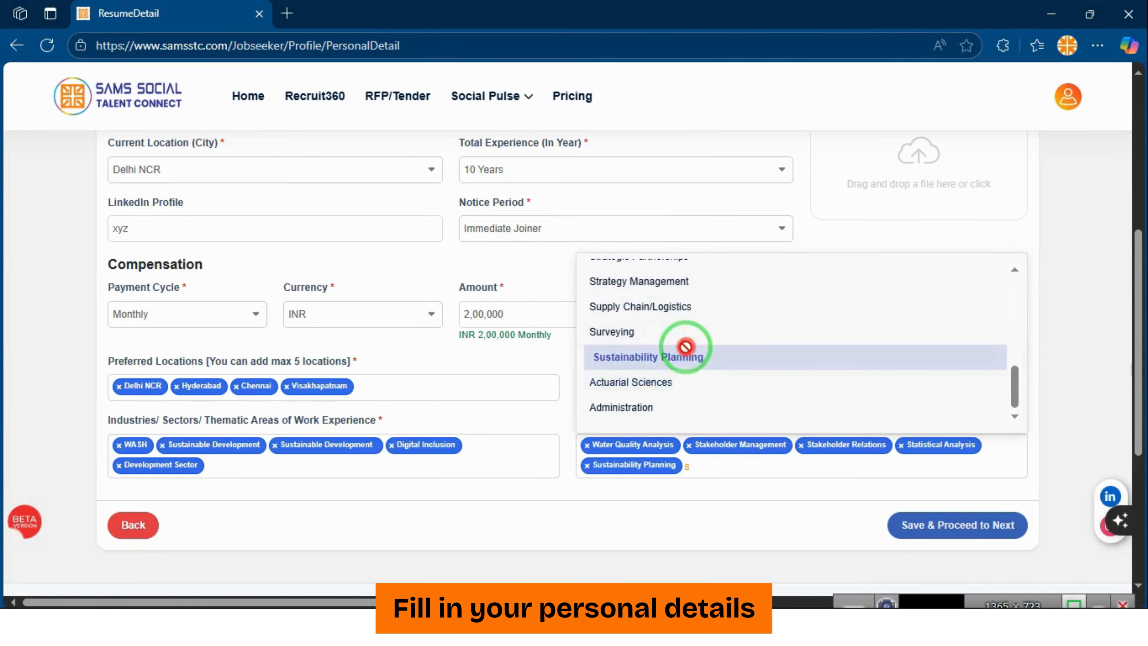
left_click(1041, 386)
Upload the first image as the profile picture and save the personal details
left_click(949, 529)
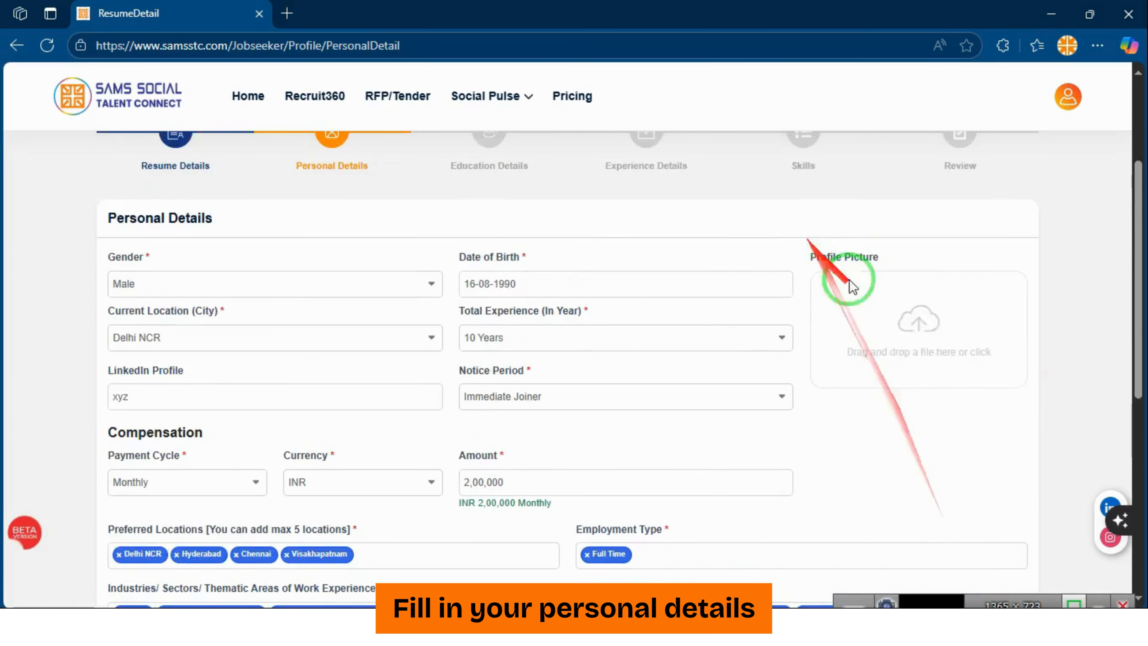
left_click(909, 346)
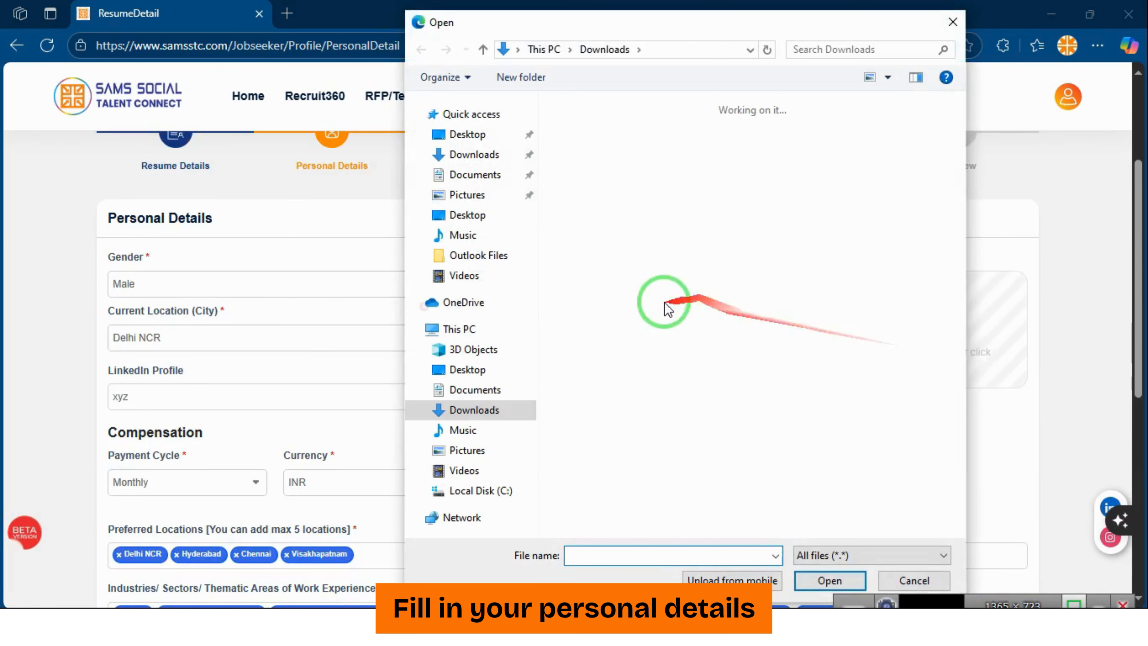
double_click(630, 216)
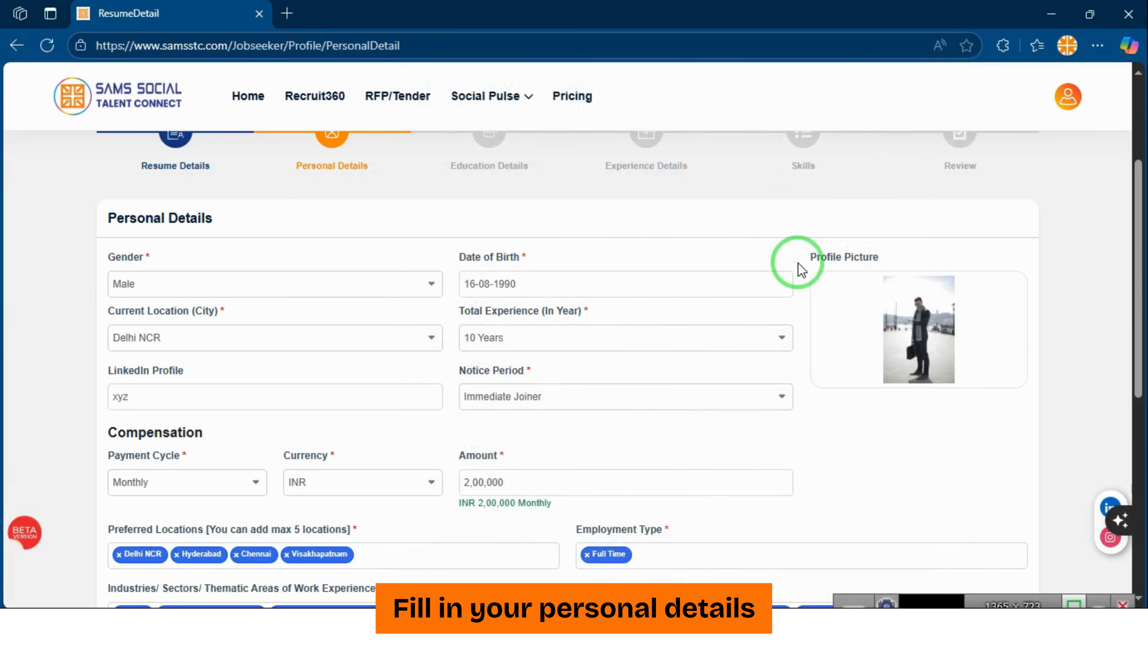
scroll(797, 262, "up", 2)
scroll(758, 262, "down", 8)
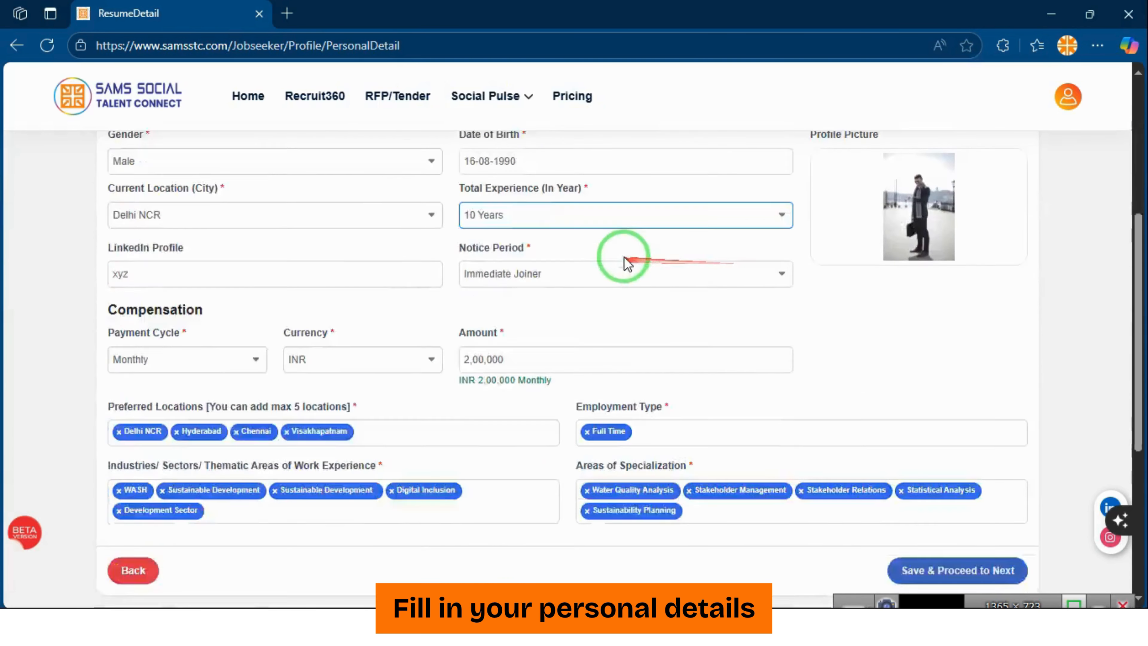
left_click(962, 380)
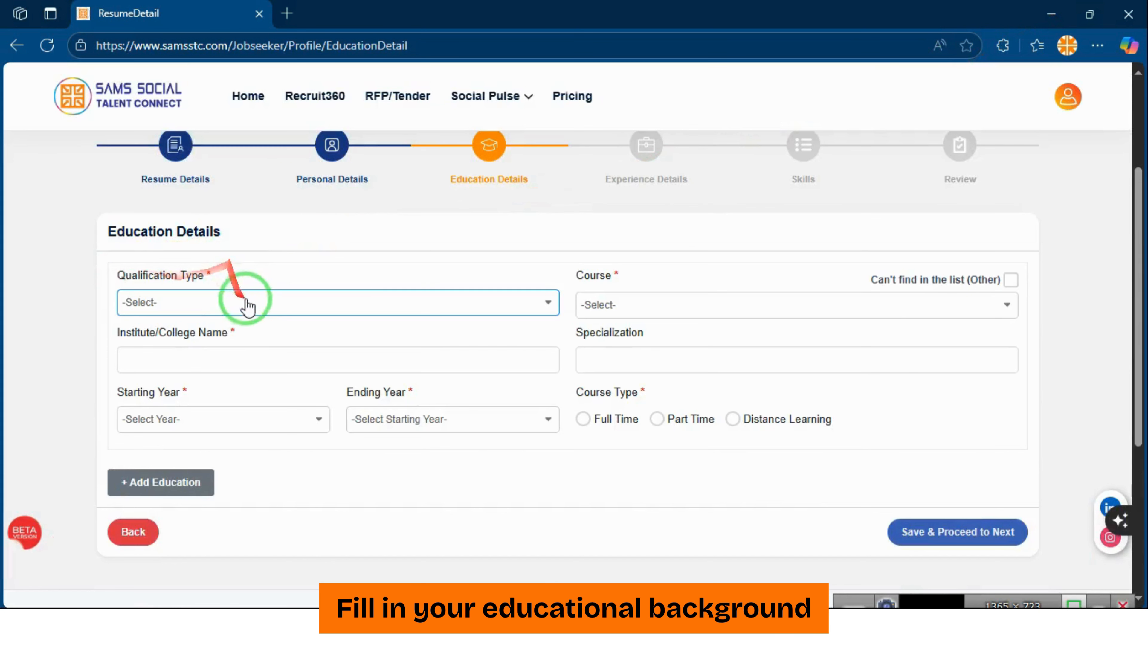
Choose Masters/ Post-Graduation as qualification and Master of Business Administration (M.B.A) as course
left_click(251, 309)
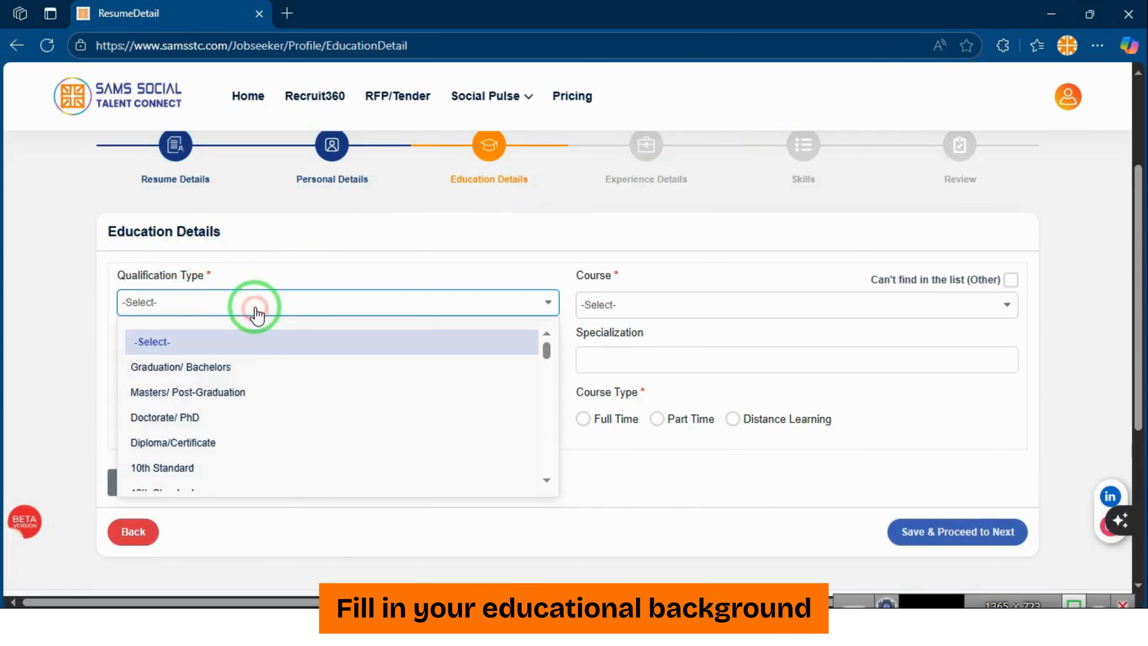
left_click(237, 394)
left_click(628, 303)
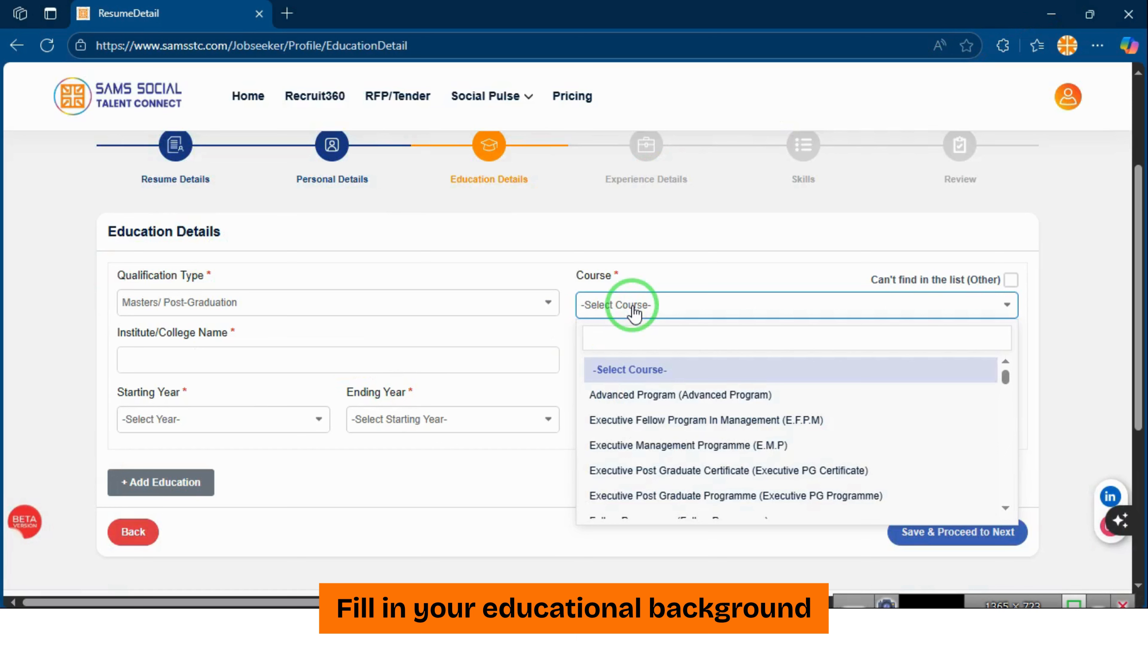
type("Mba")
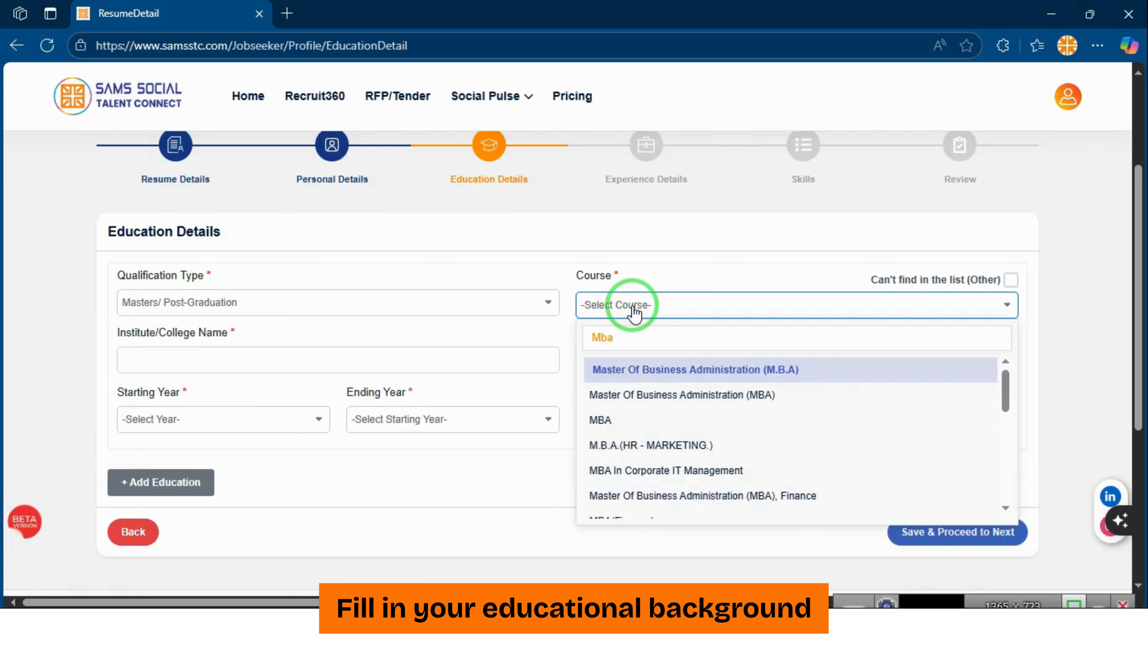
left_click(700, 379)
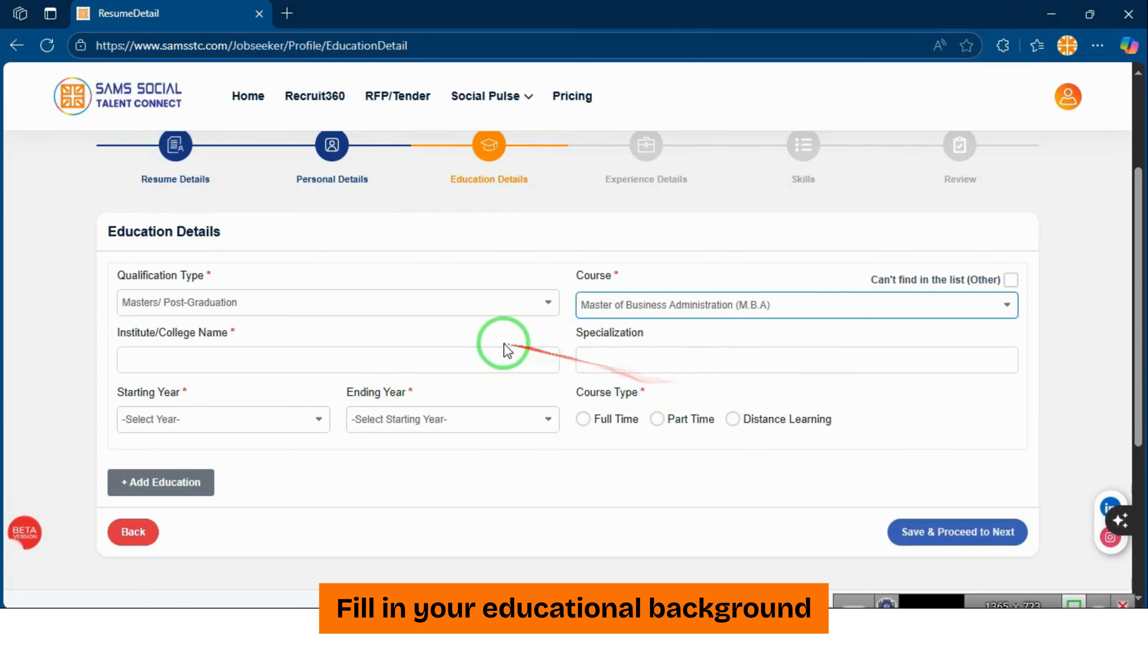
Enter Indian Institute of Management and Commerce as the institute
left_click(205, 359)
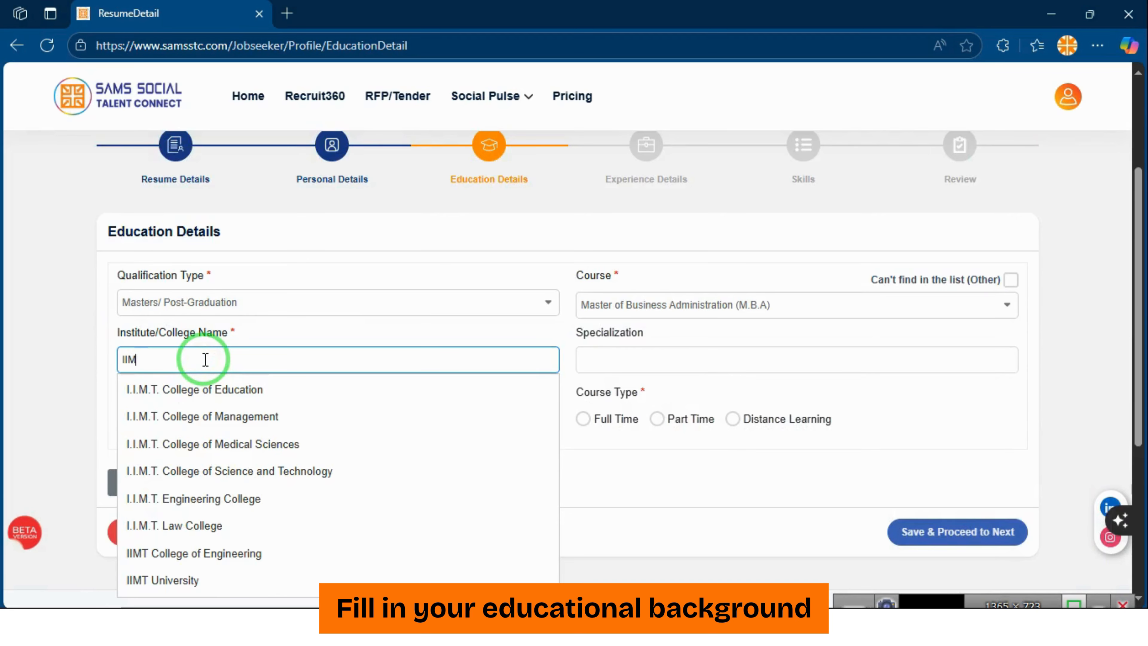
scroll(276, 520, "down", 2)
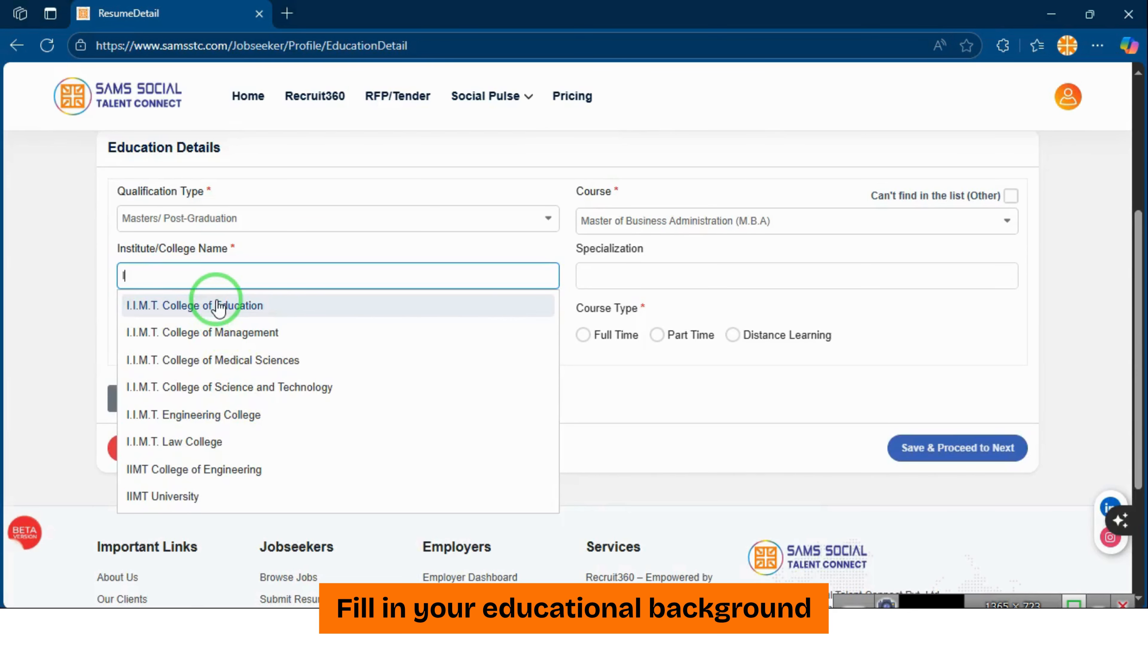
scroll(219, 308, "up", 2)
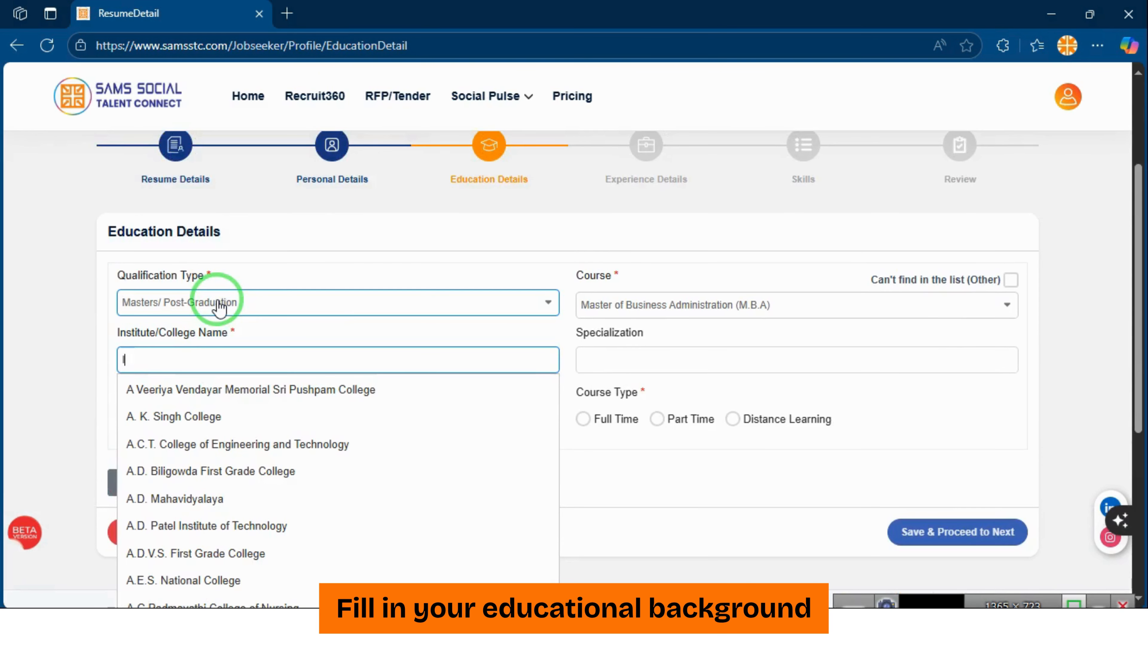
left_click(219, 303)
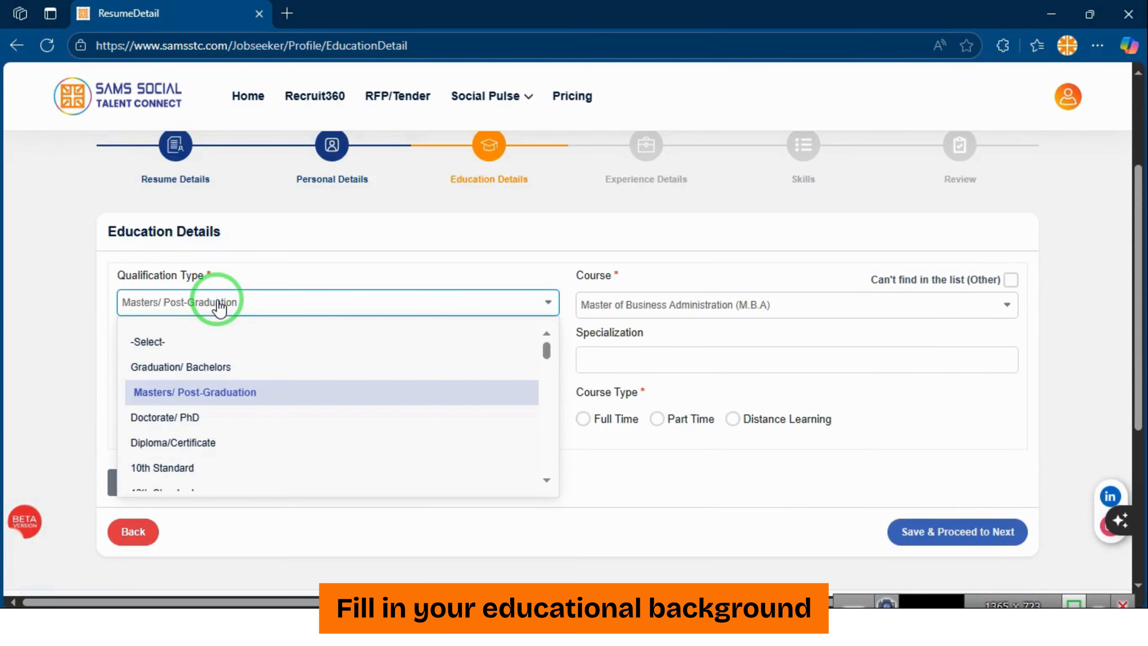
left_click(178, 322)
left_click(199, 357)
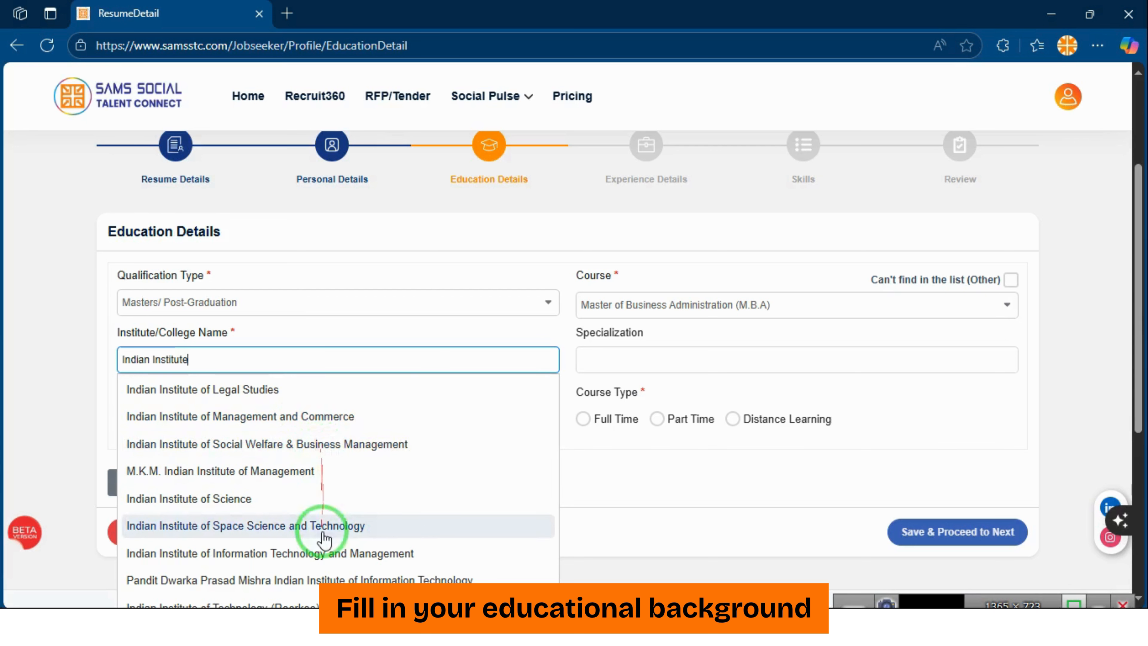
left_click(328, 420)
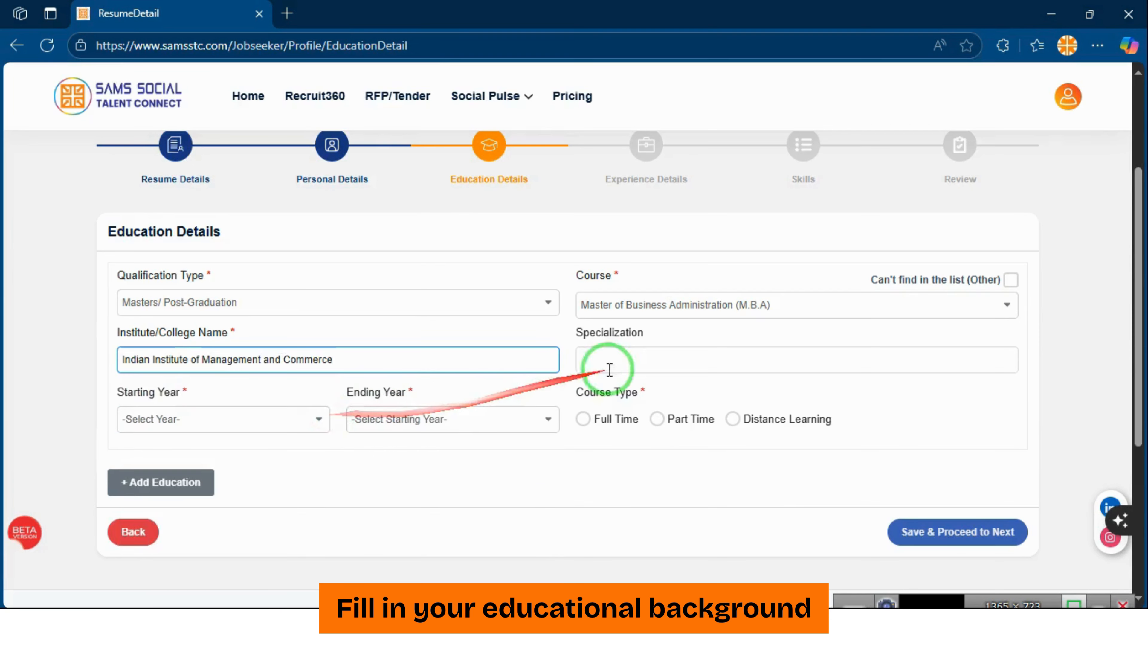
Complete the specialization as Public Policy & Management
left_click(607, 351)
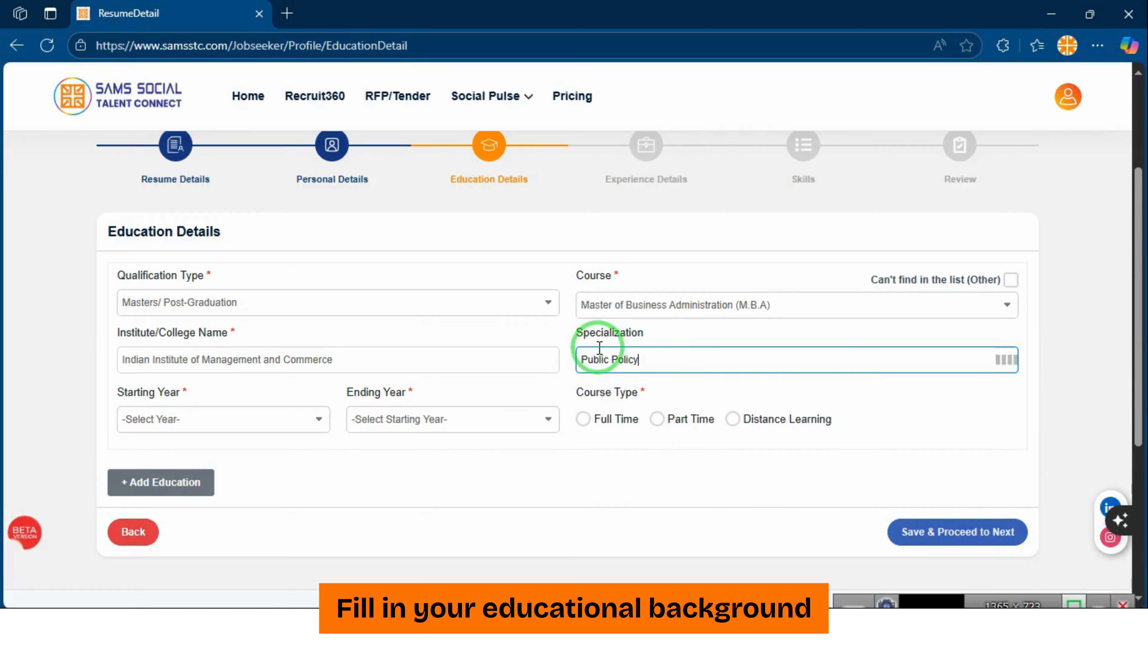
left_click(525, 485)
left_click(687, 364)
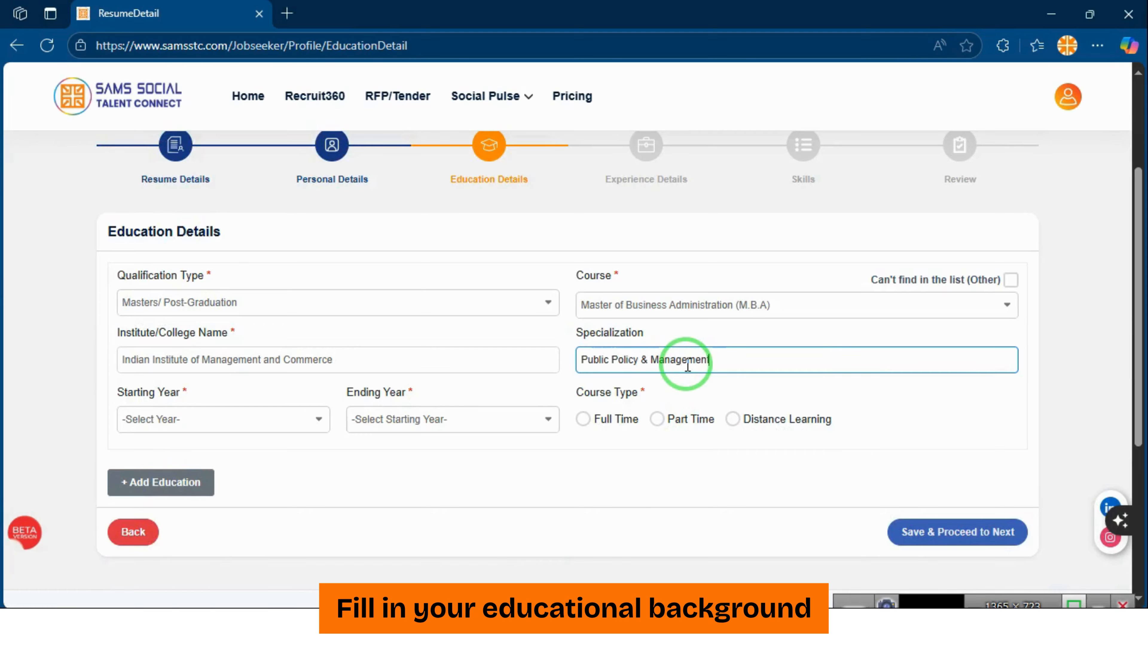
left_click(451, 466)
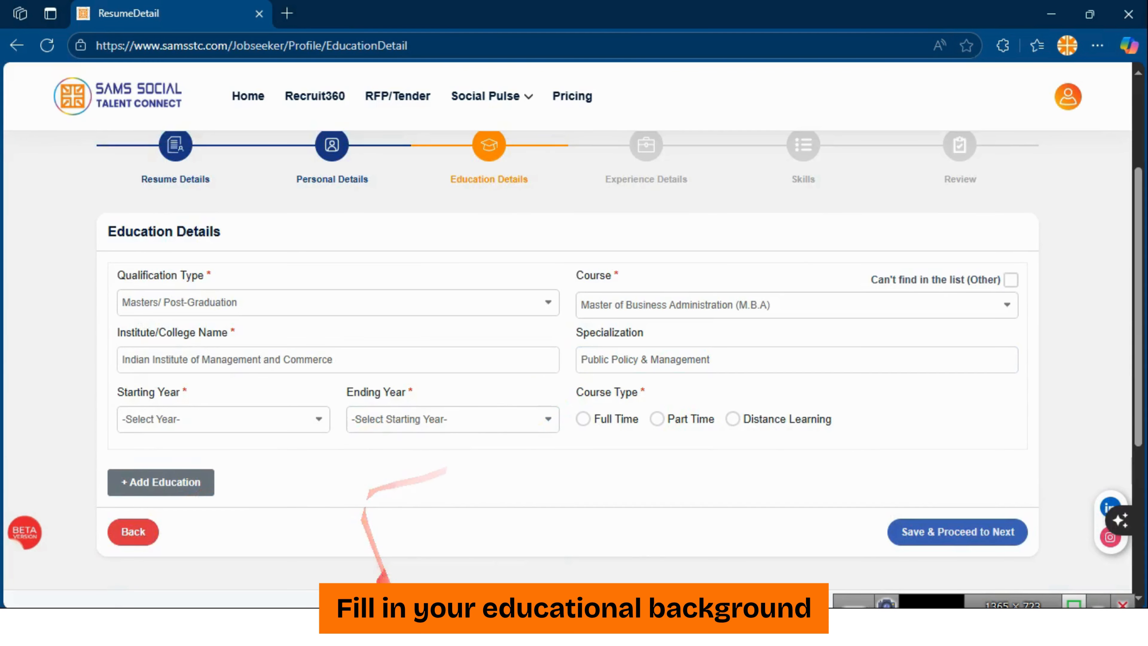
Pick 2014 as starting year and search 2012 in the ending year list
left_click(244, 419)
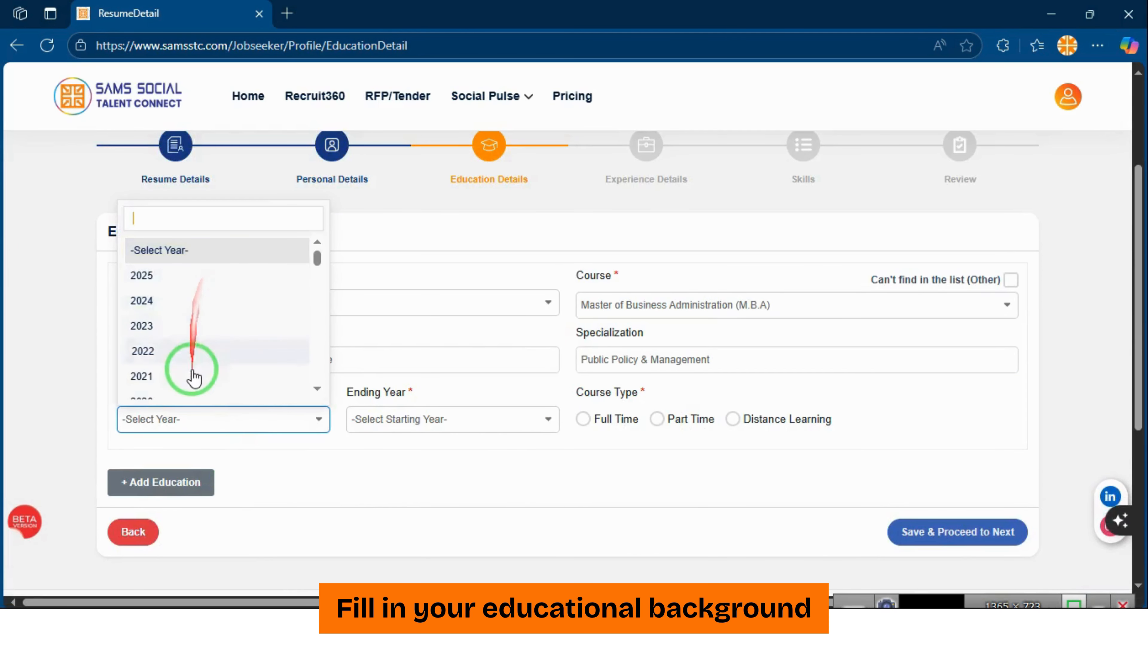
scroll(196, 377, "down", 3)
scroll(166, 264, "up", 3)
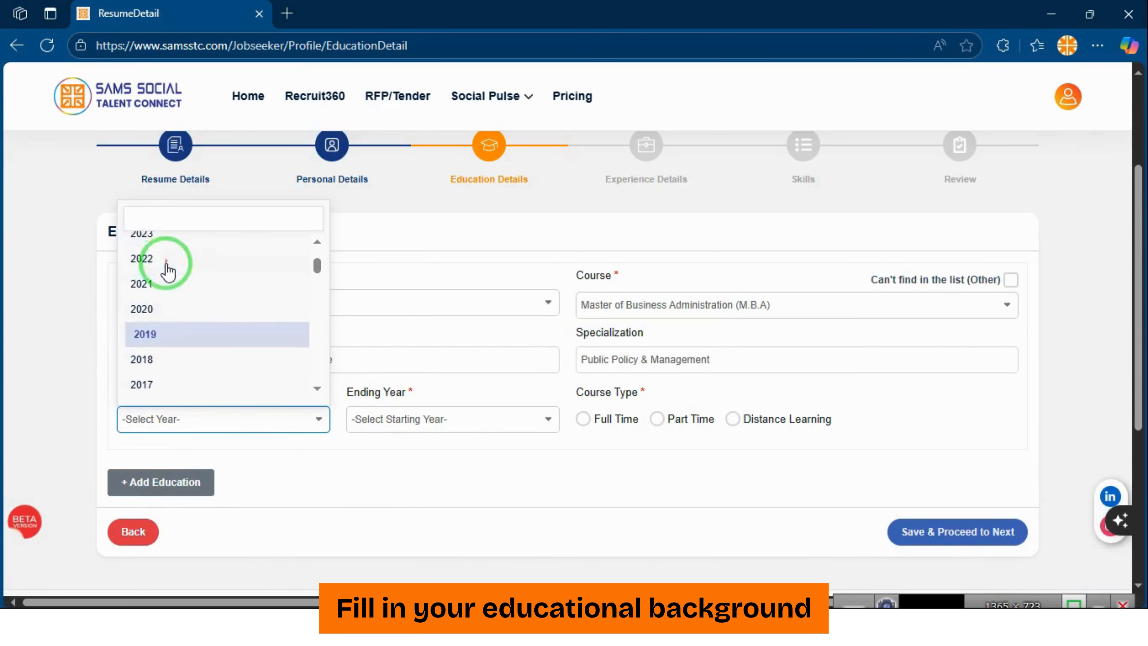
scroll(179, 325, "up", 3)
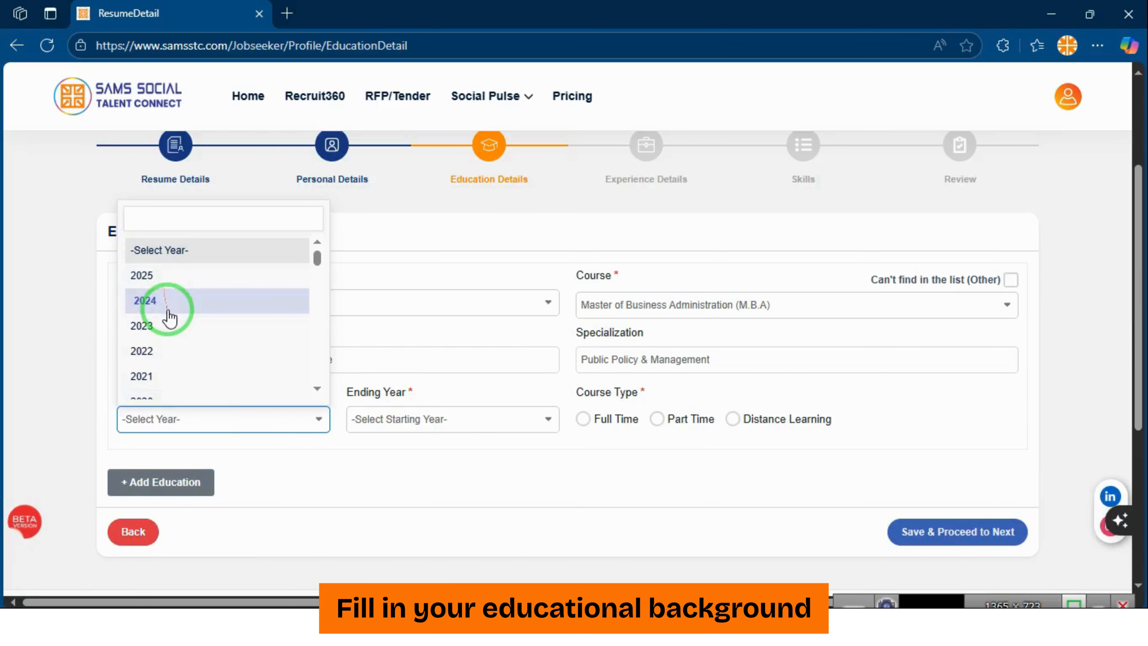
scroll(178, 333, "down", 3)
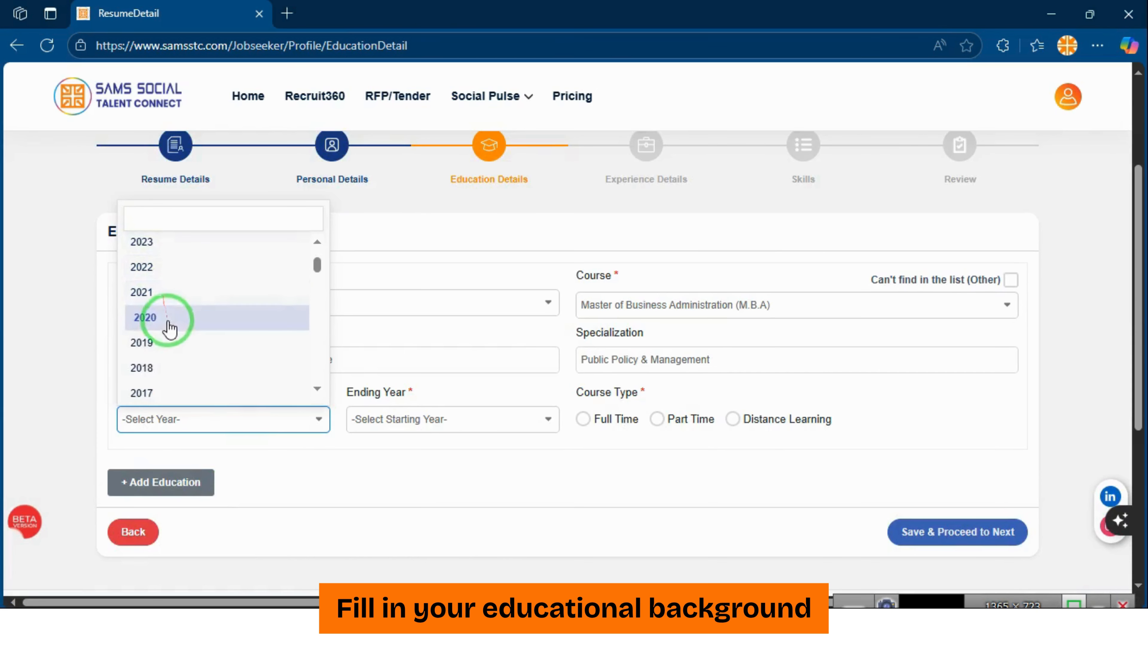
scroll(173, 380, "down", 3)
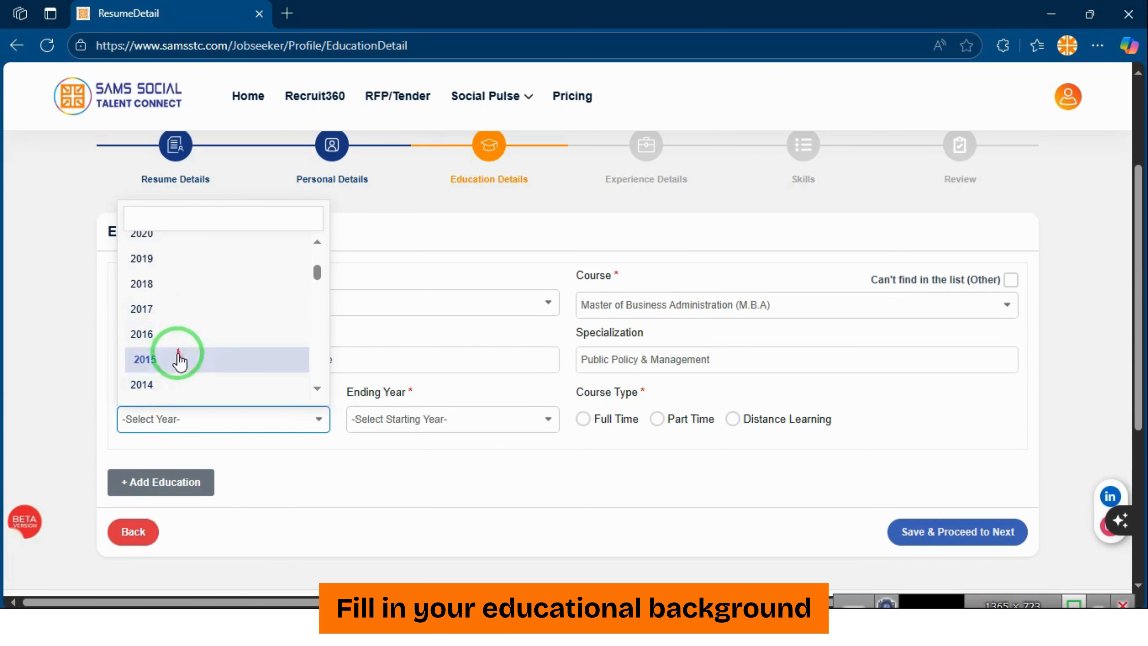
scroll(181, 380, "down", 2)
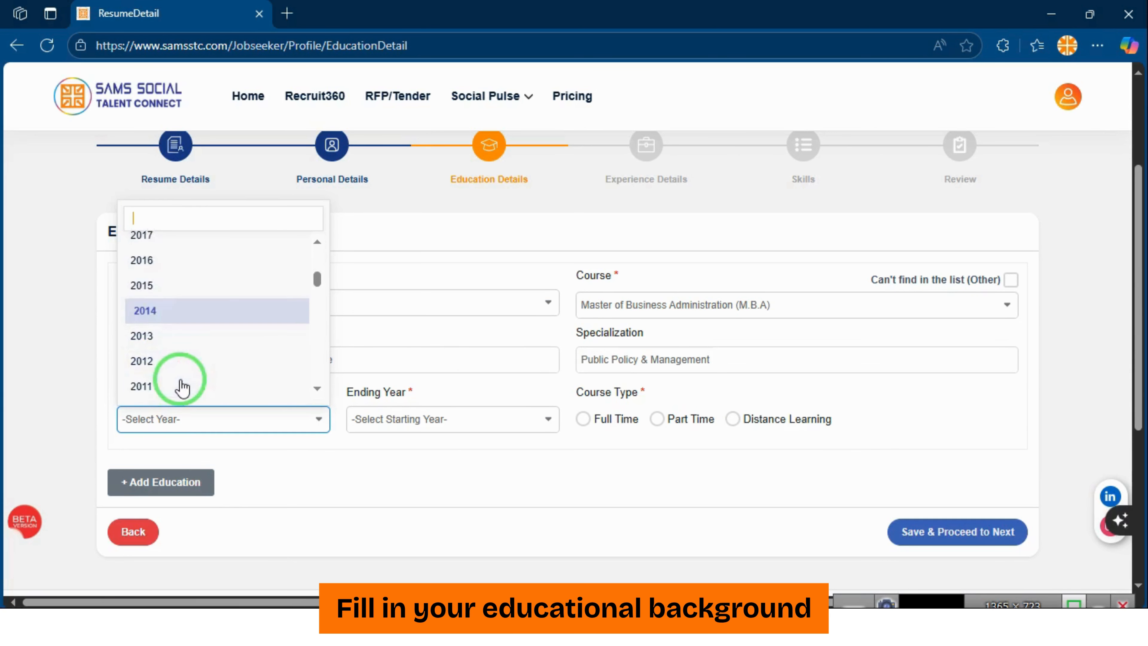
left_click(159, 311)
left_click(380, 416)
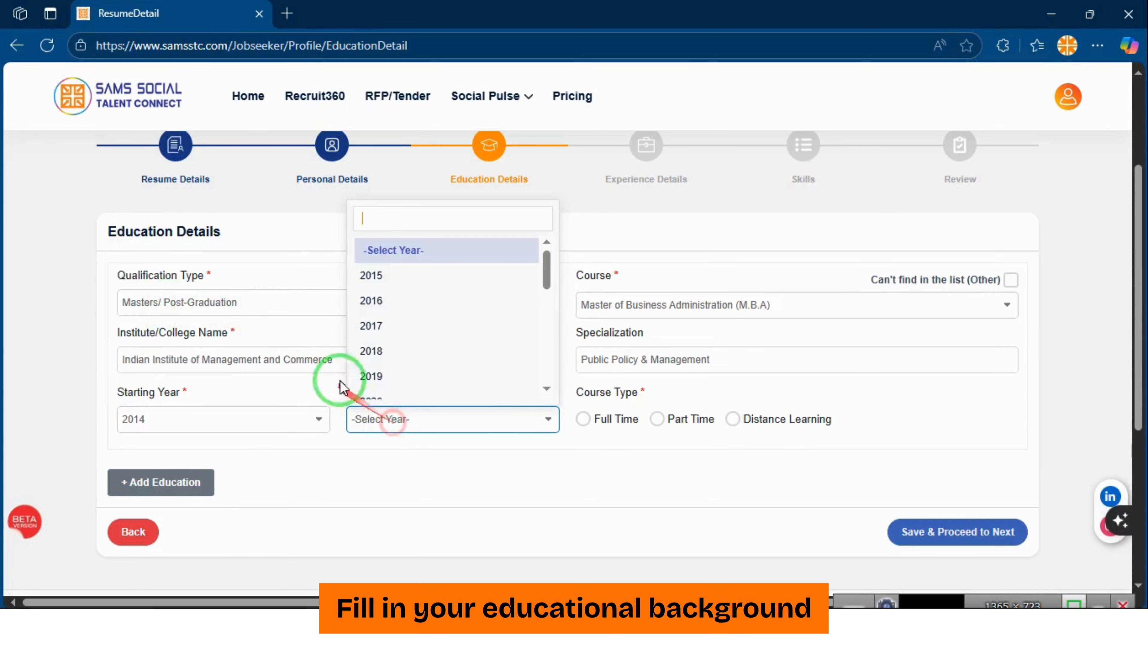
scroll(393, 357, "down", 5)
scroll(393, 348, "up", 4)
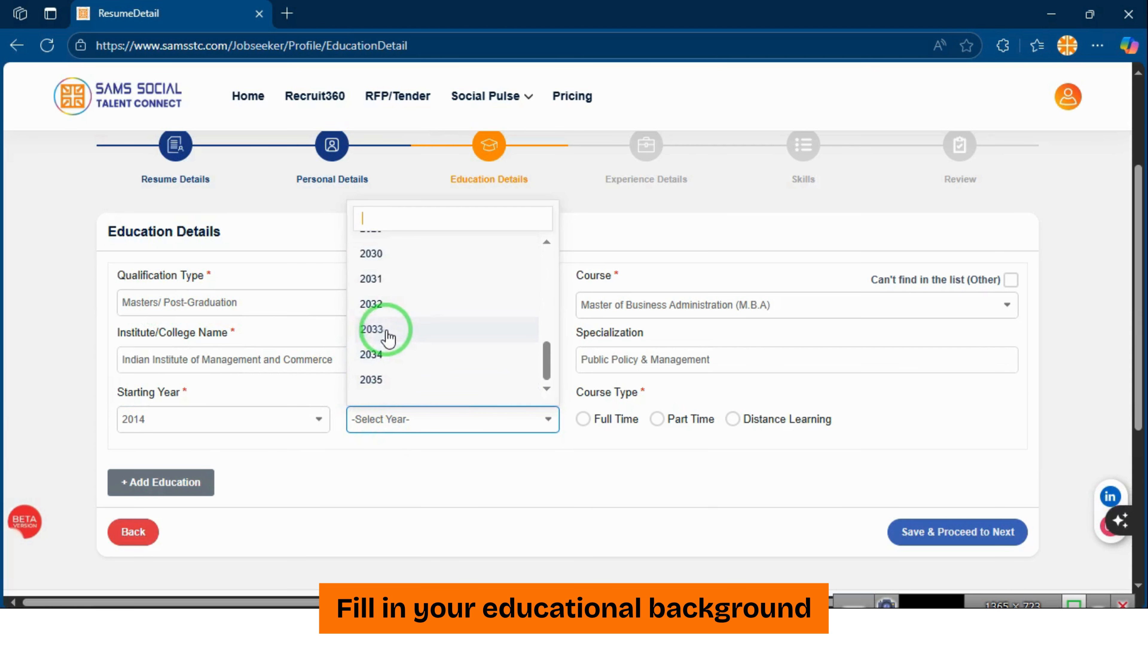
type("2012")
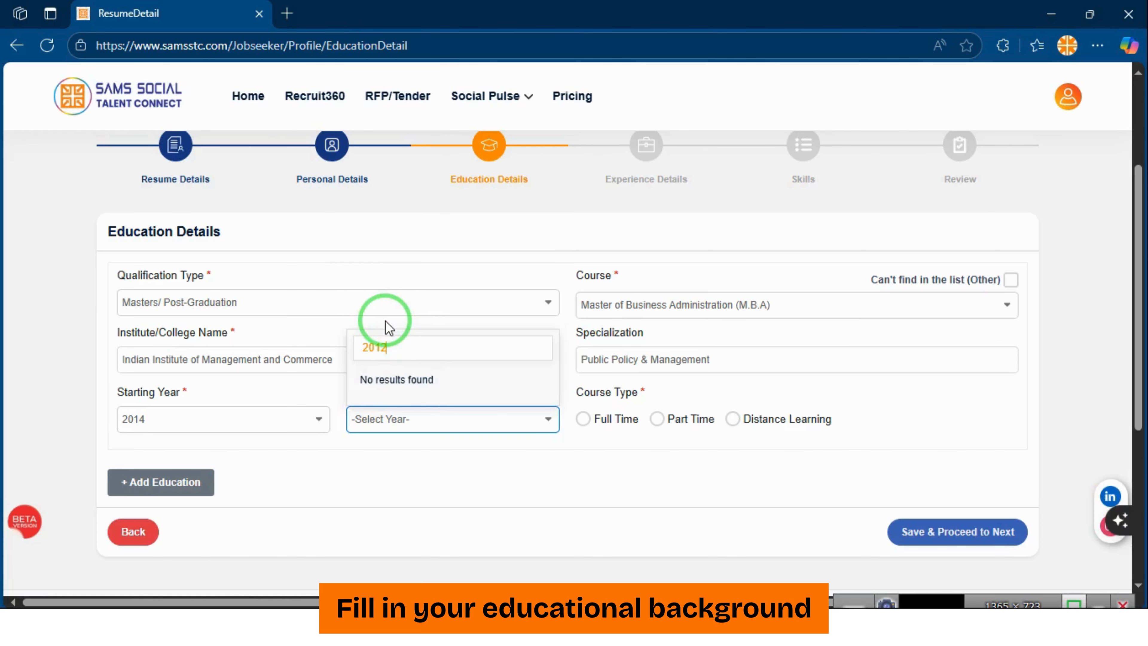
key("BackSpace")
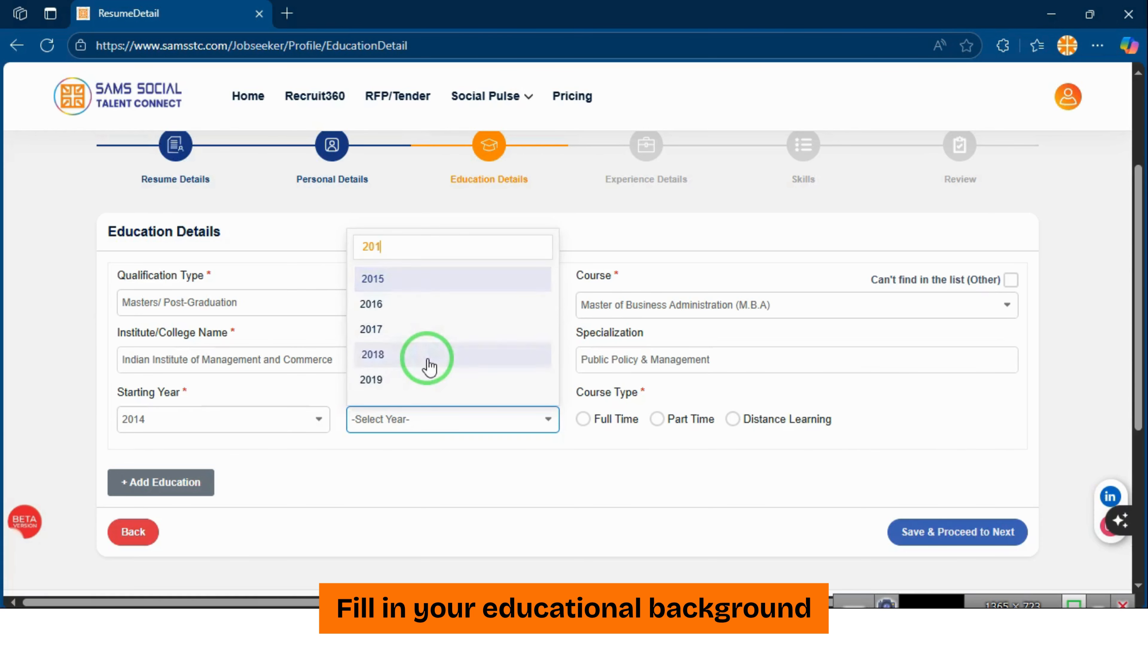
scroll(460, 338, "down", 1)
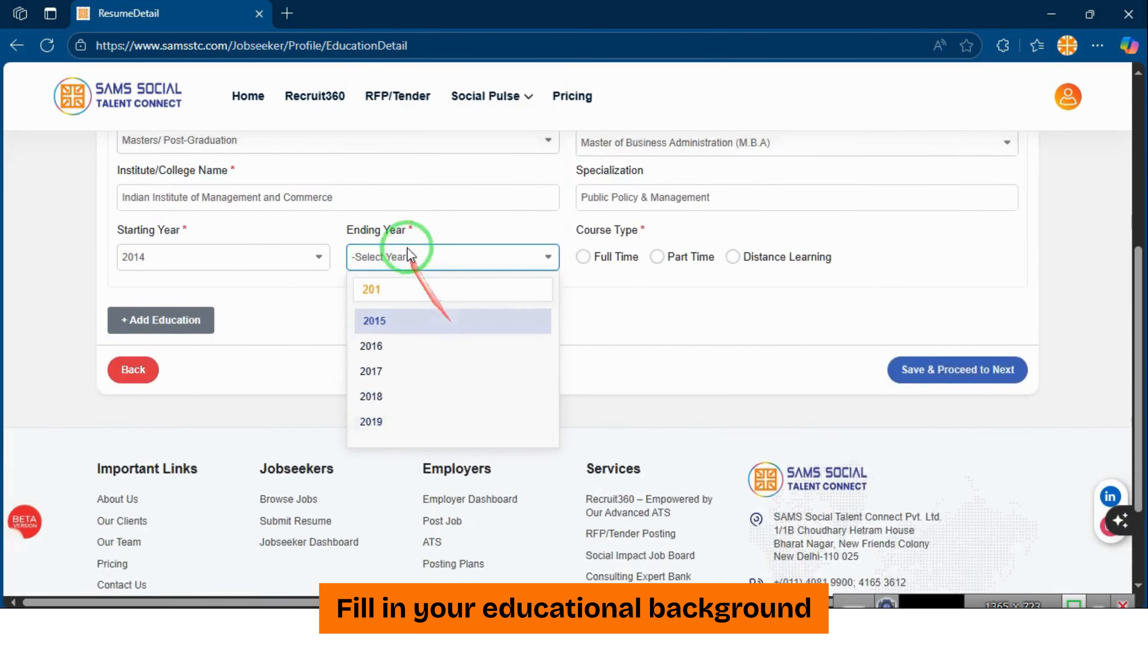
scroll(423, 406, "down", 1)
scroll(420, 403, "up", 1)
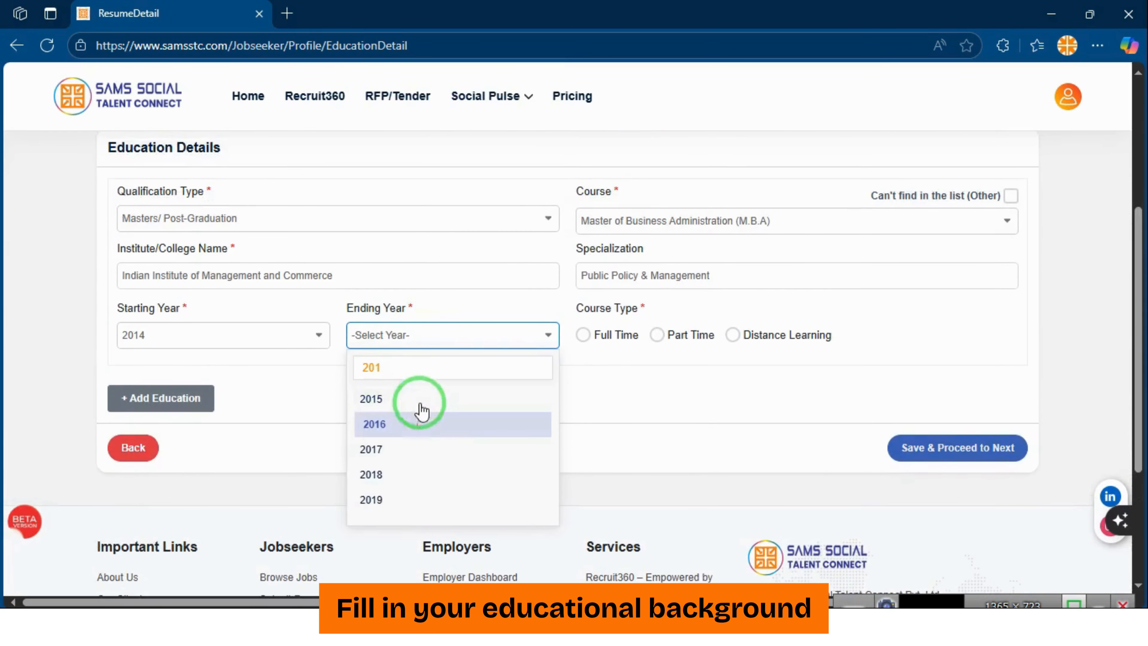
Correct the study years to 2012–2014 and add a second education entry
left_click(240, 335)
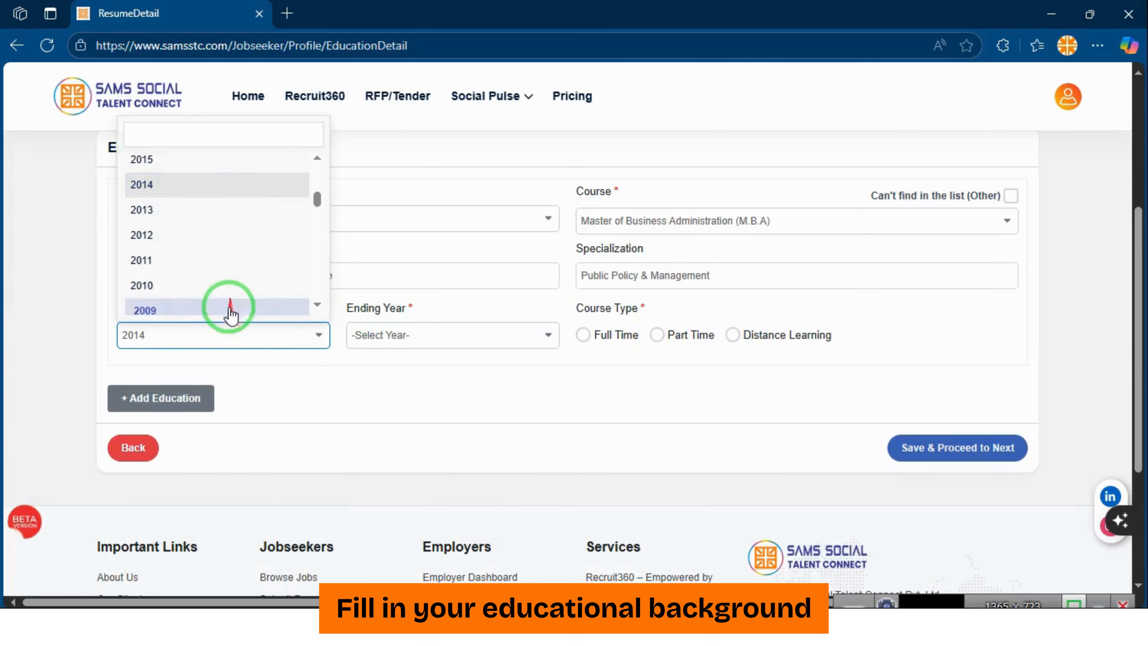
left_click(212, 235)
left_click(392, 336)
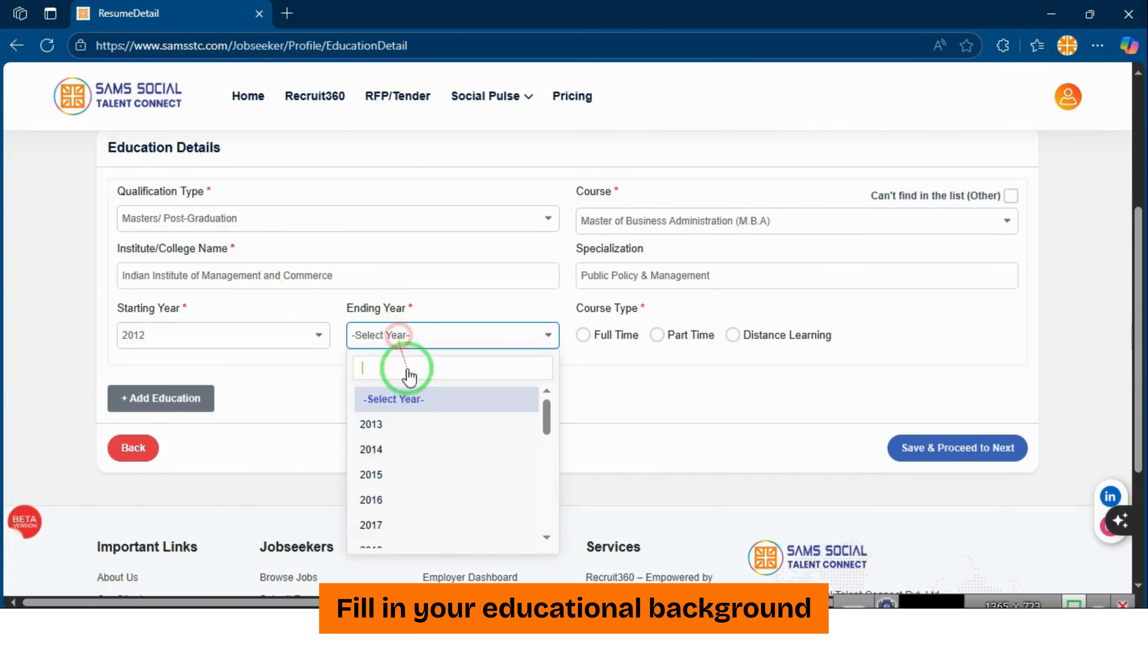
left_click(409, 455)
scroll(655, 398, "up", 1)
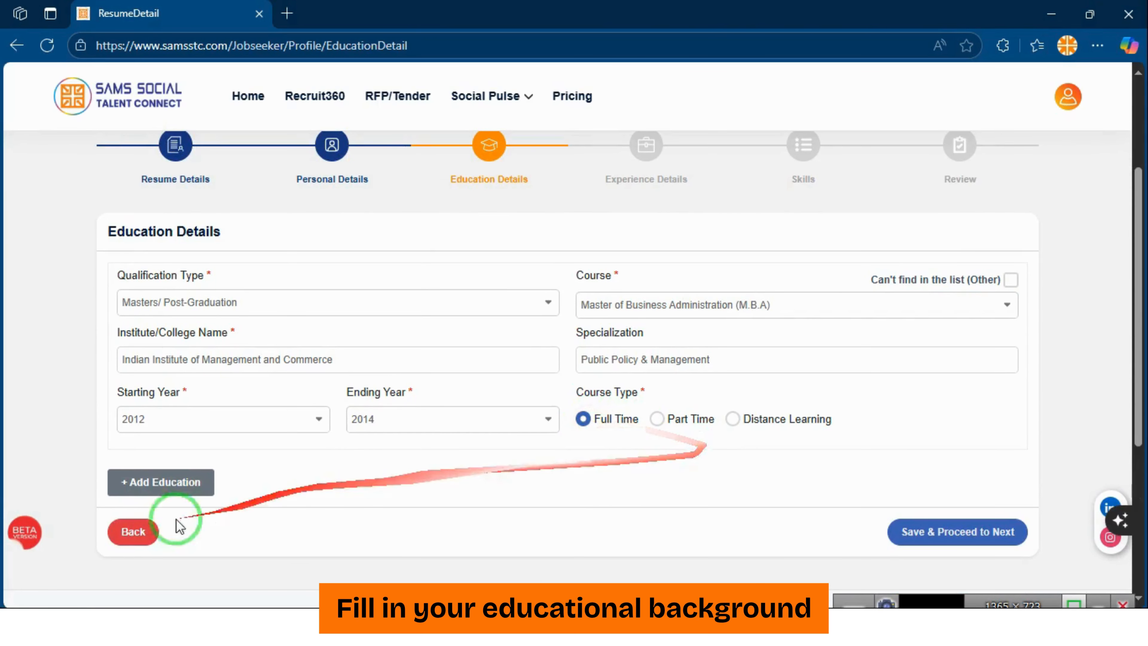
left_click(160, 482)
scroll(237, 392, "down", 2)
Make the new education entry a Graduation/ Bachelors qualification
left_click(266, 355)
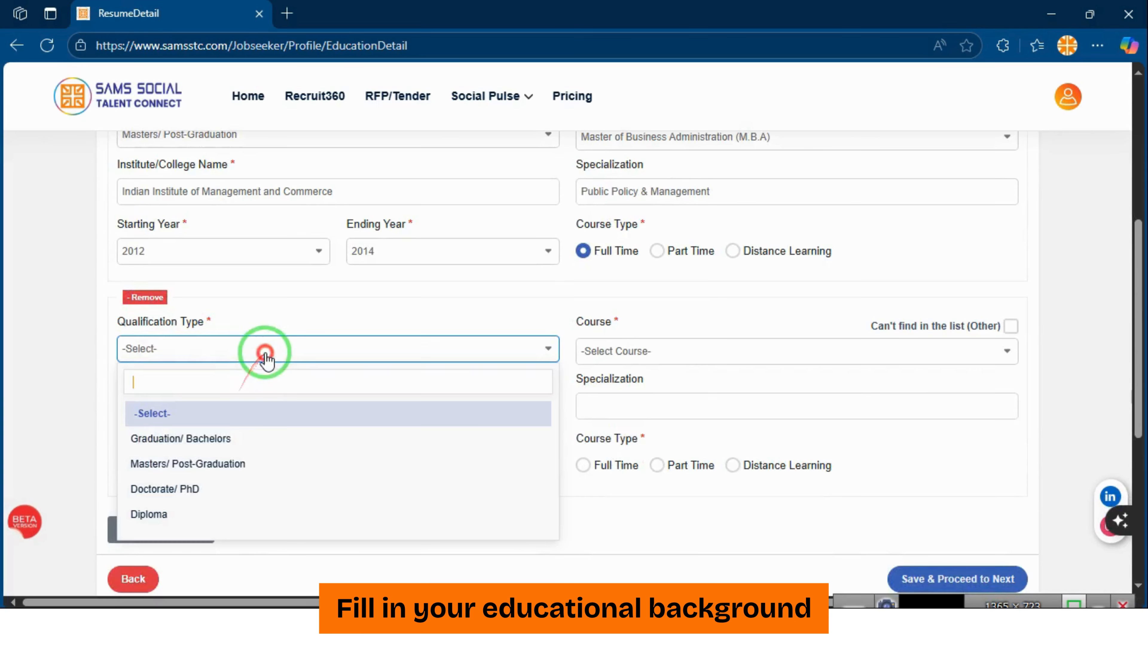
left_click(253, 437)
scroll(298, 414, "down", 1)
scroll(296, 415, "up", 1)
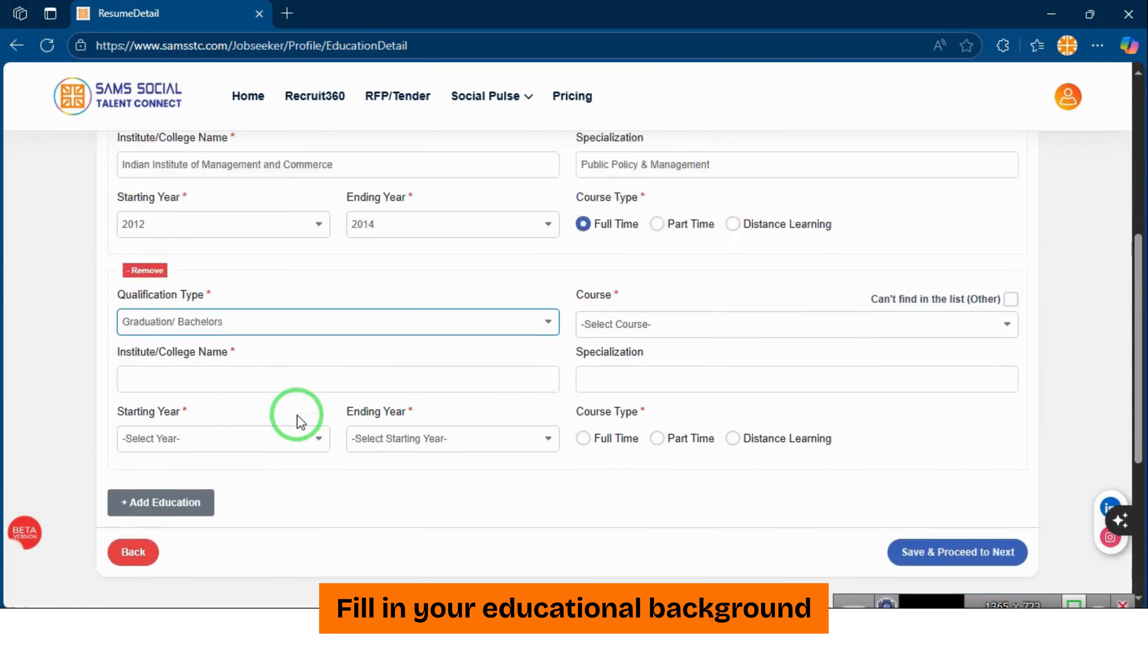
scroll(317, 397, "down", 1)
Search for and choose Bachelors of Technology (B.Tech) as the course
left_click(671, 281)
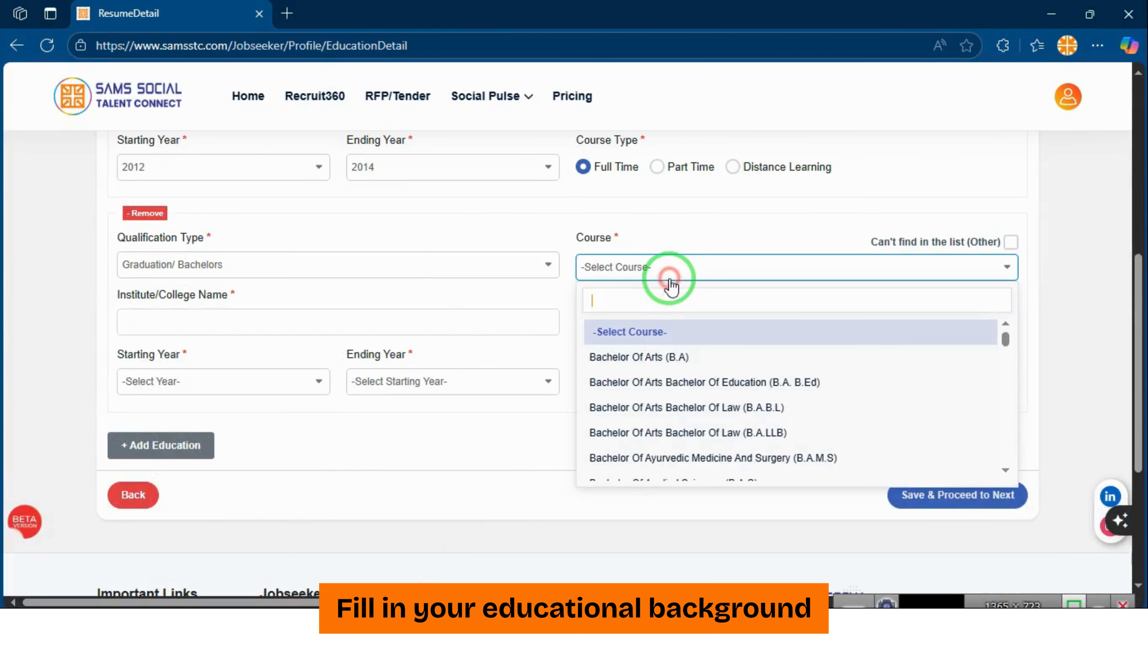
type("m.te")
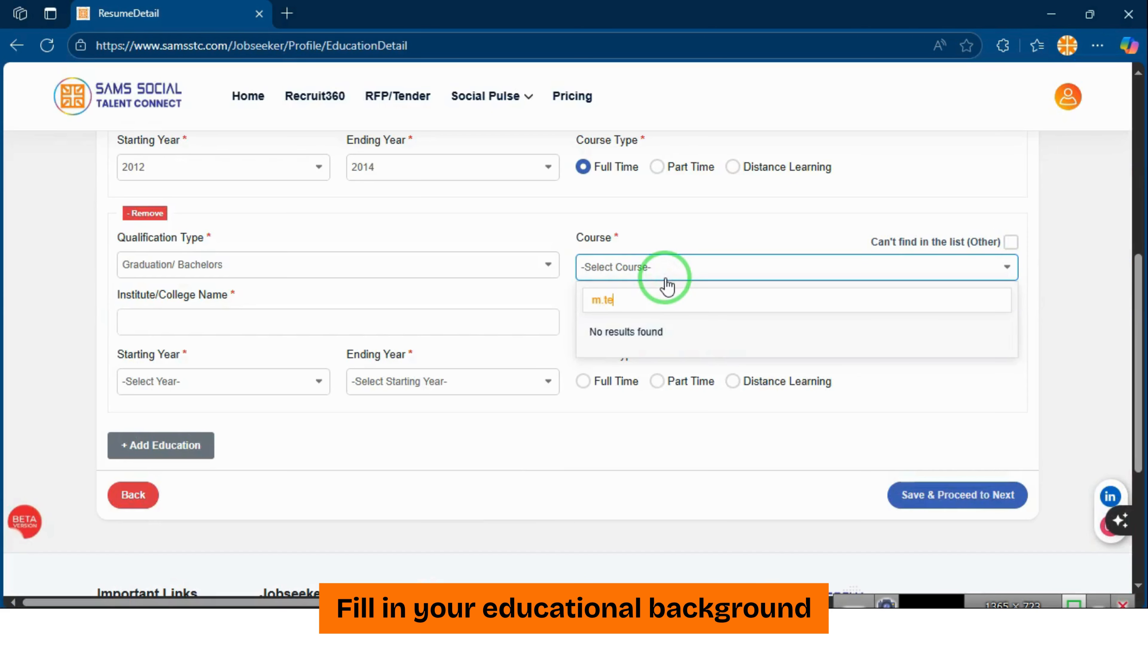
key("BackSpace")
key("BackSpace")
key("BackSpace")
key("BackSpace")
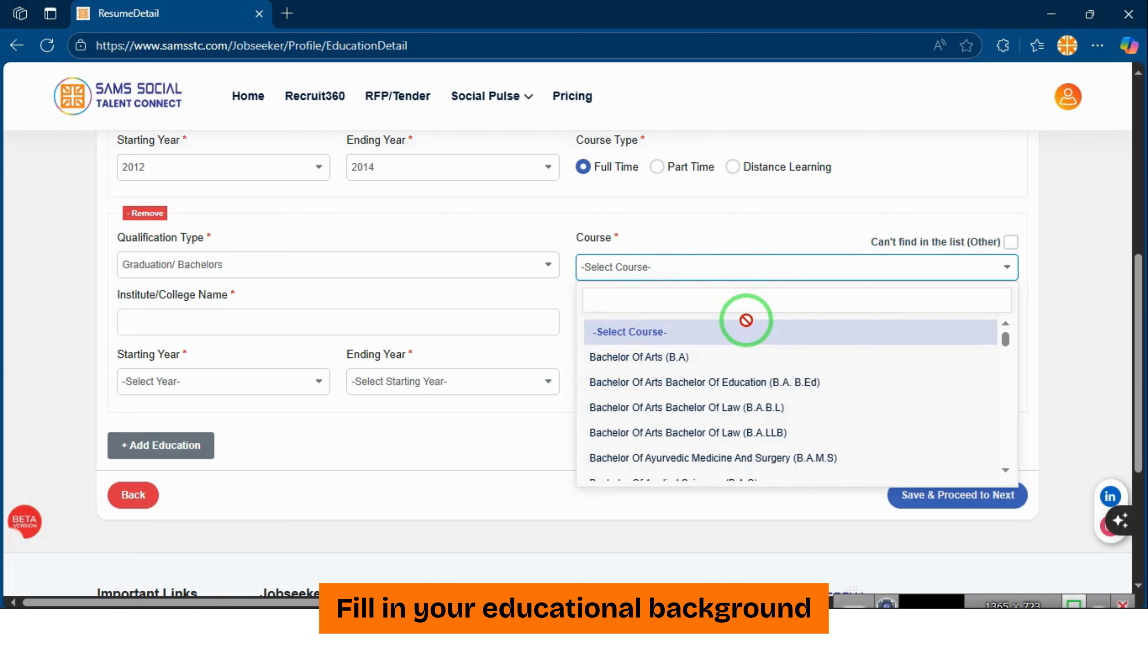
type("B")
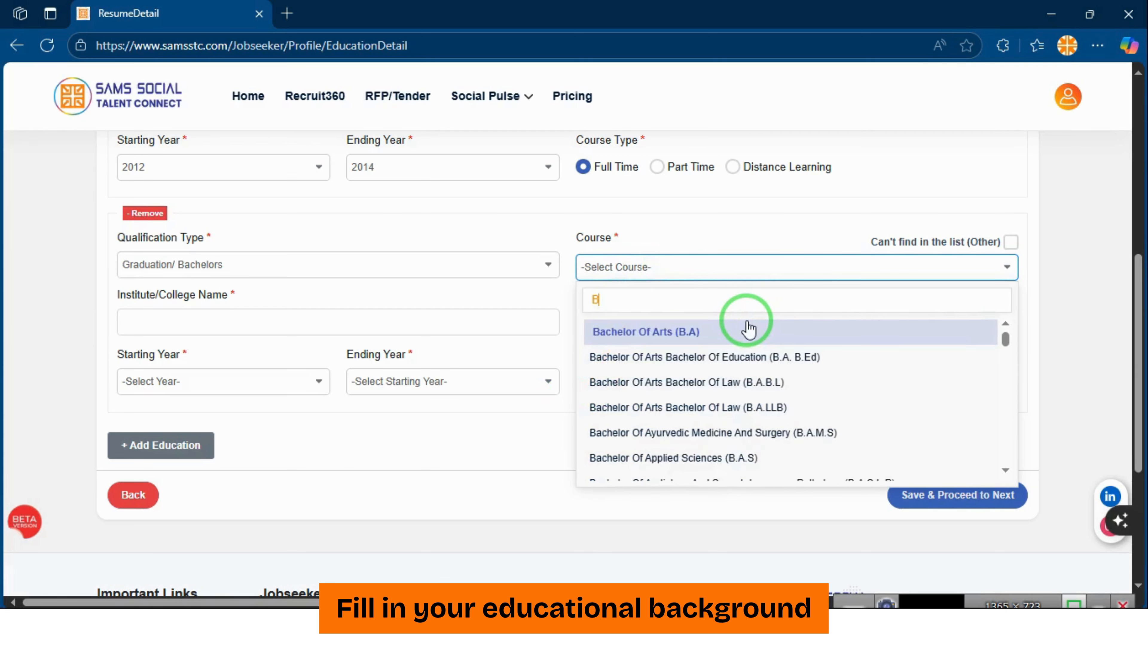
type("te")
key("BackSpace")
key("BackSpace")
type(".T")
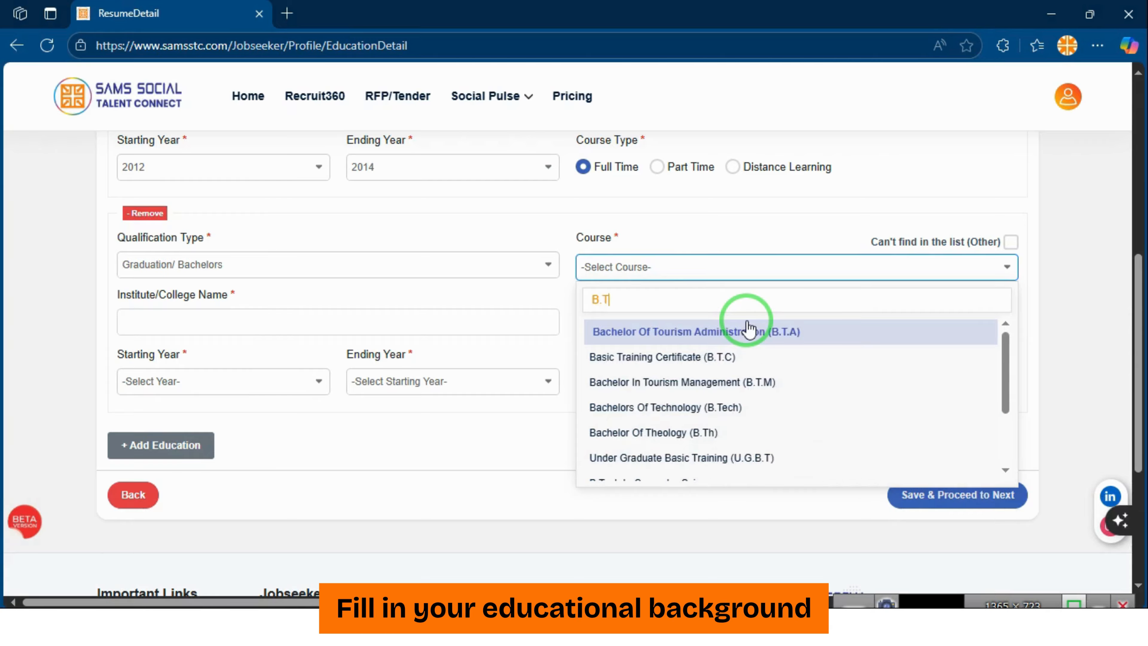
type("e")
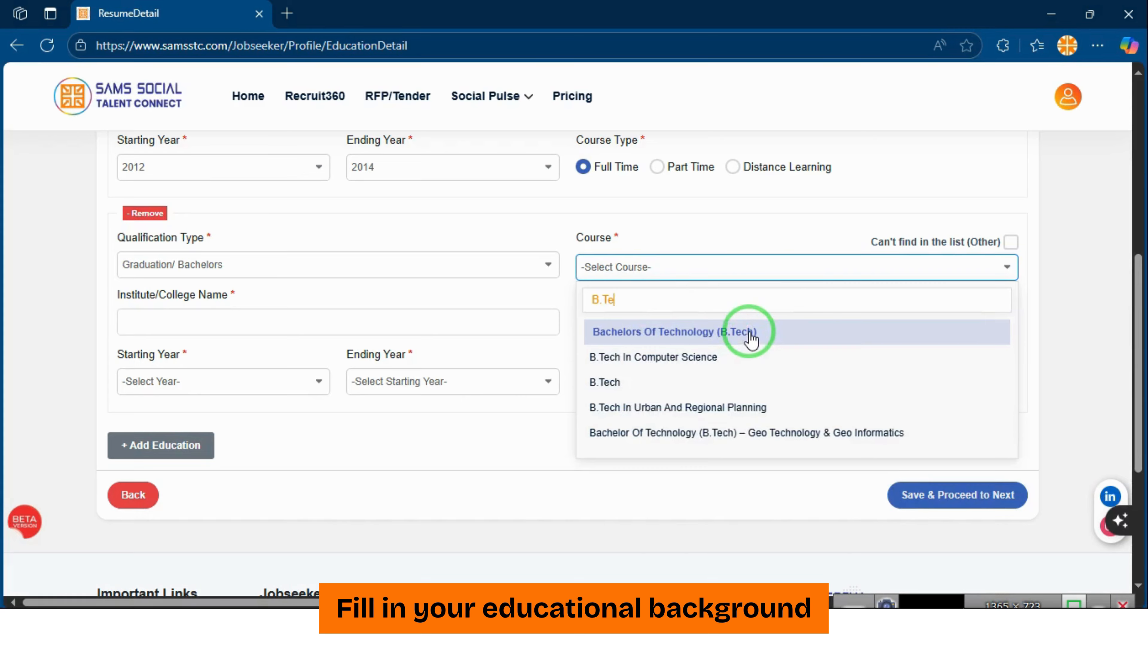
left_click(749, 334)
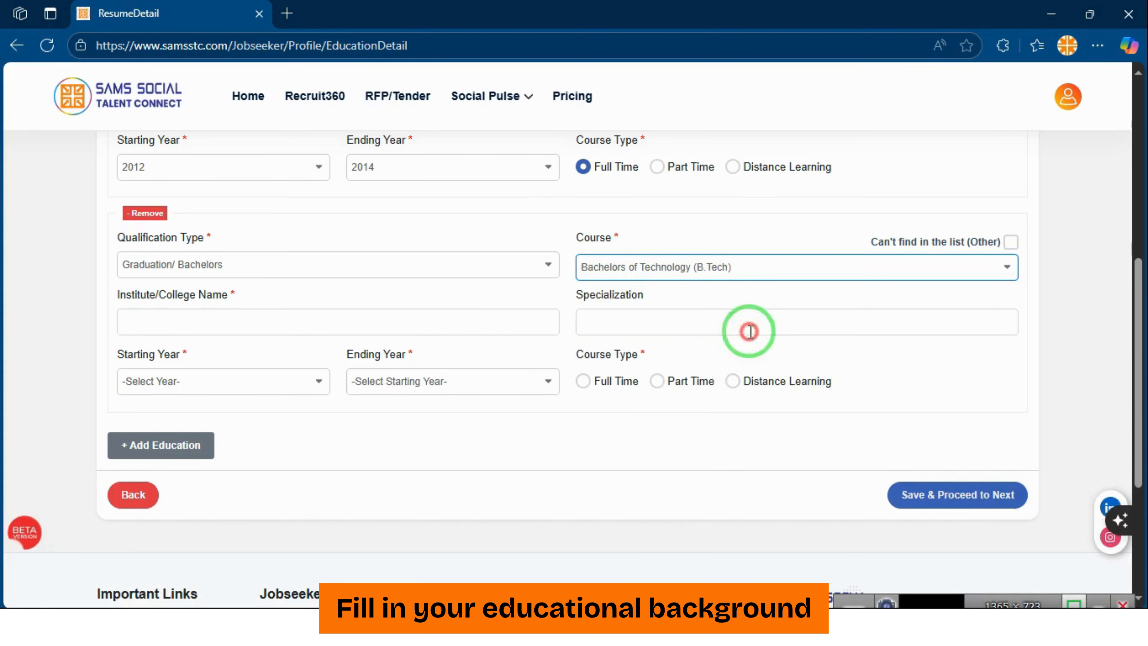
Begin typing the institute or college name, starting with 'Ini'
left_click(452, 328)
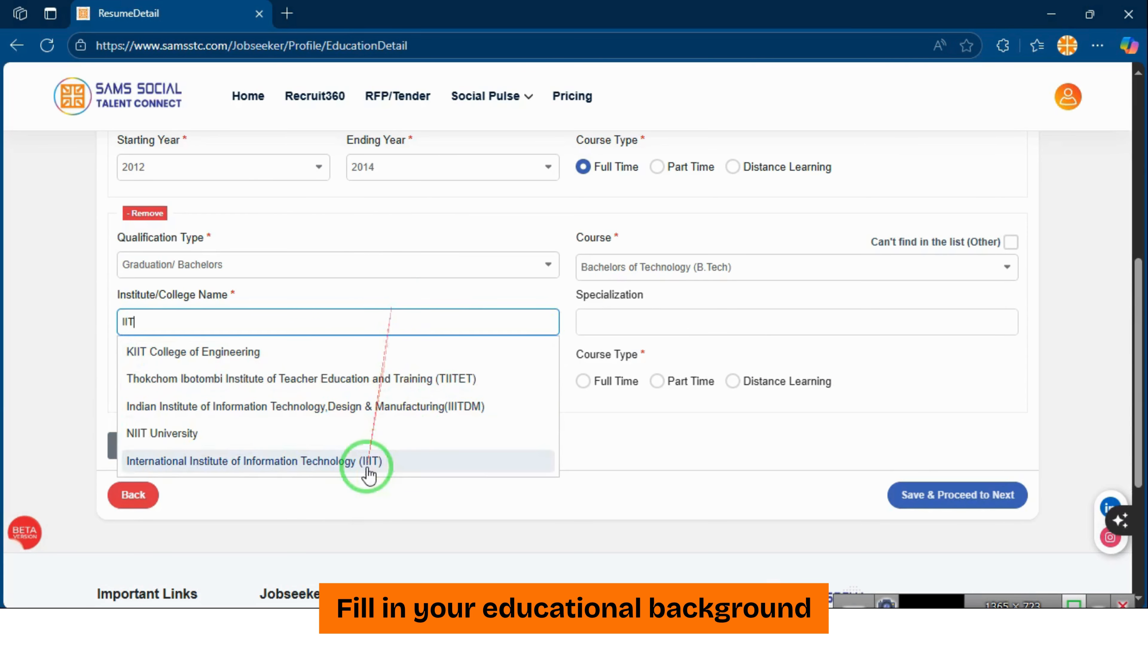
type("In")
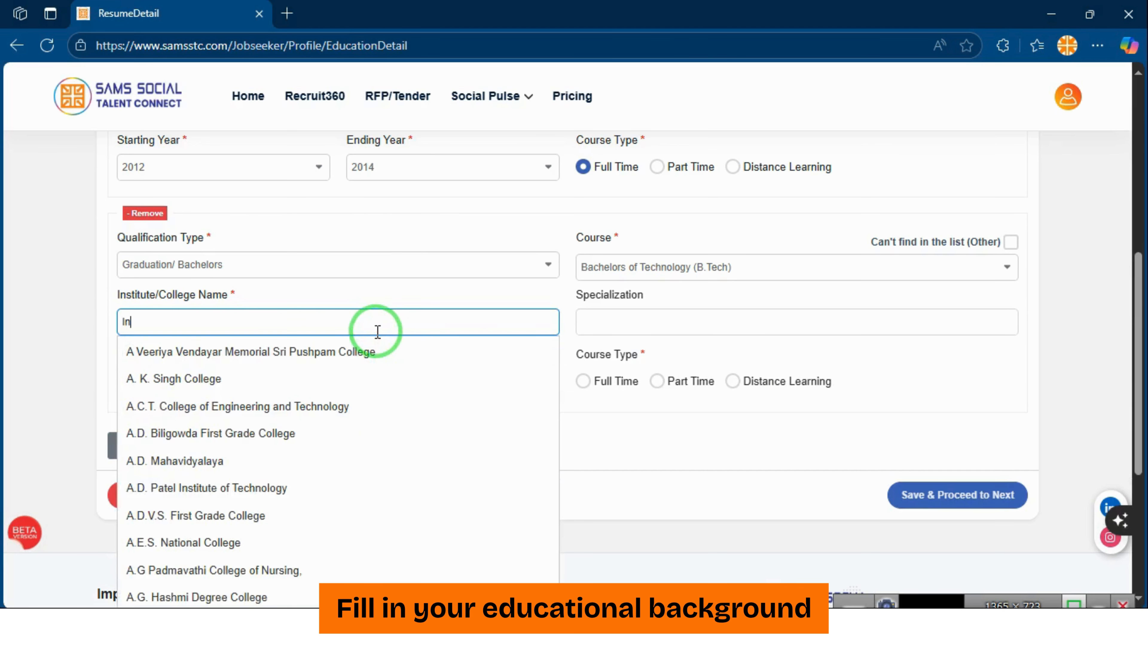
type("id")
key("BackSpace")
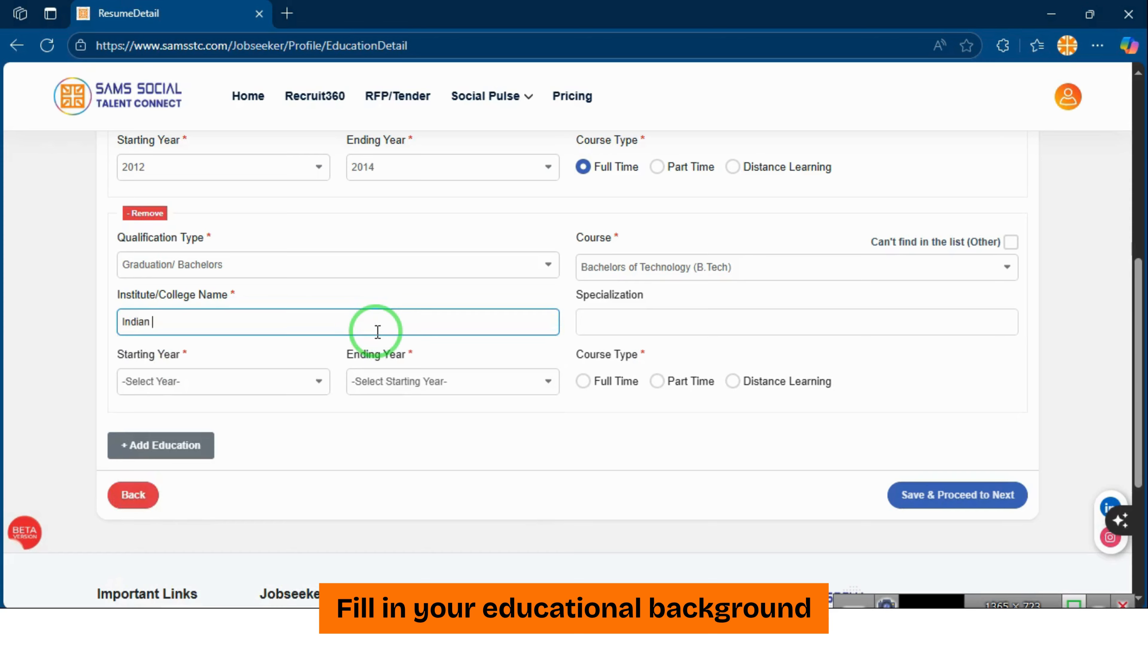
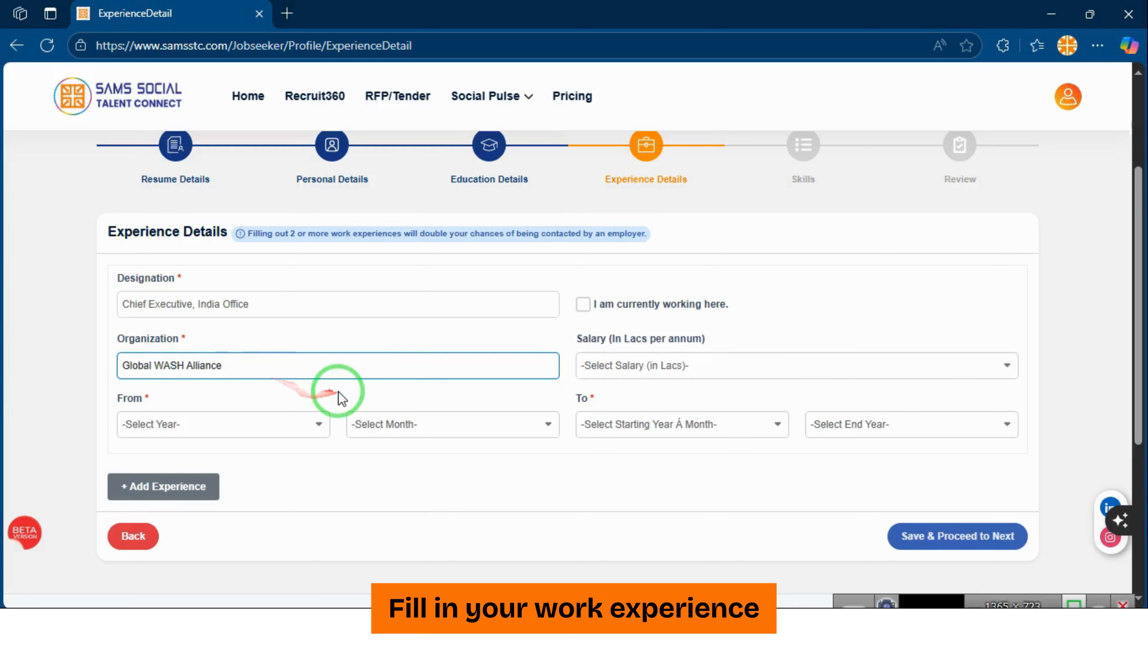
Set the Chief Executive role's salary to 60 Lacs
left_click(636, 380)
scroll(672, 466, "down", 15)
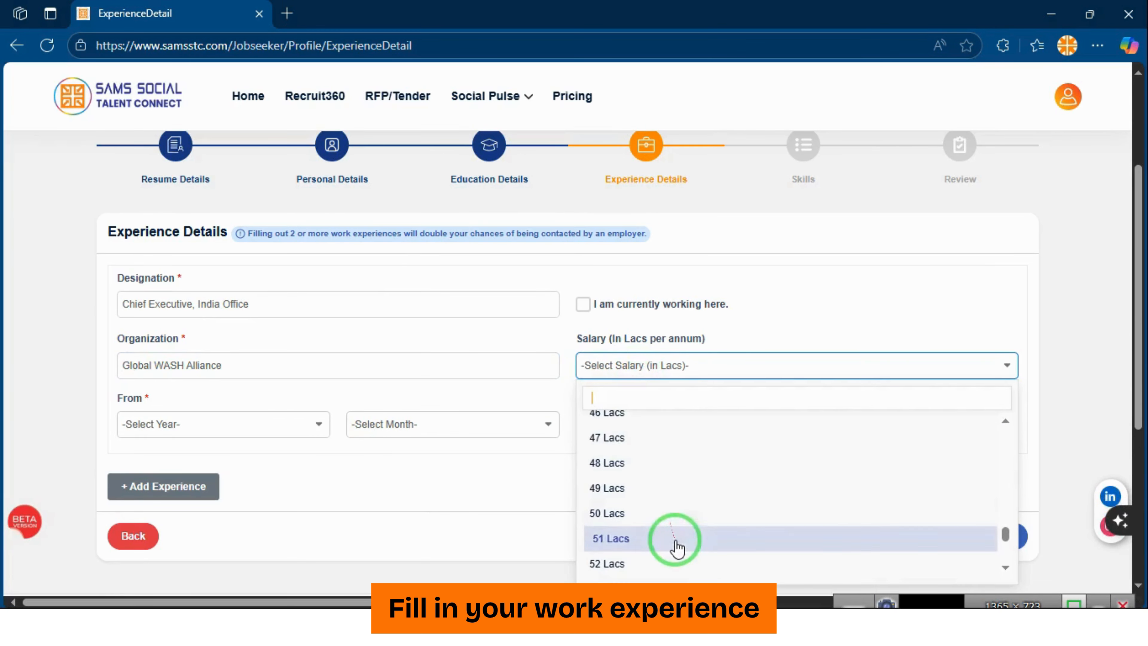
left_click(681, 561)
left_click(628, 374)
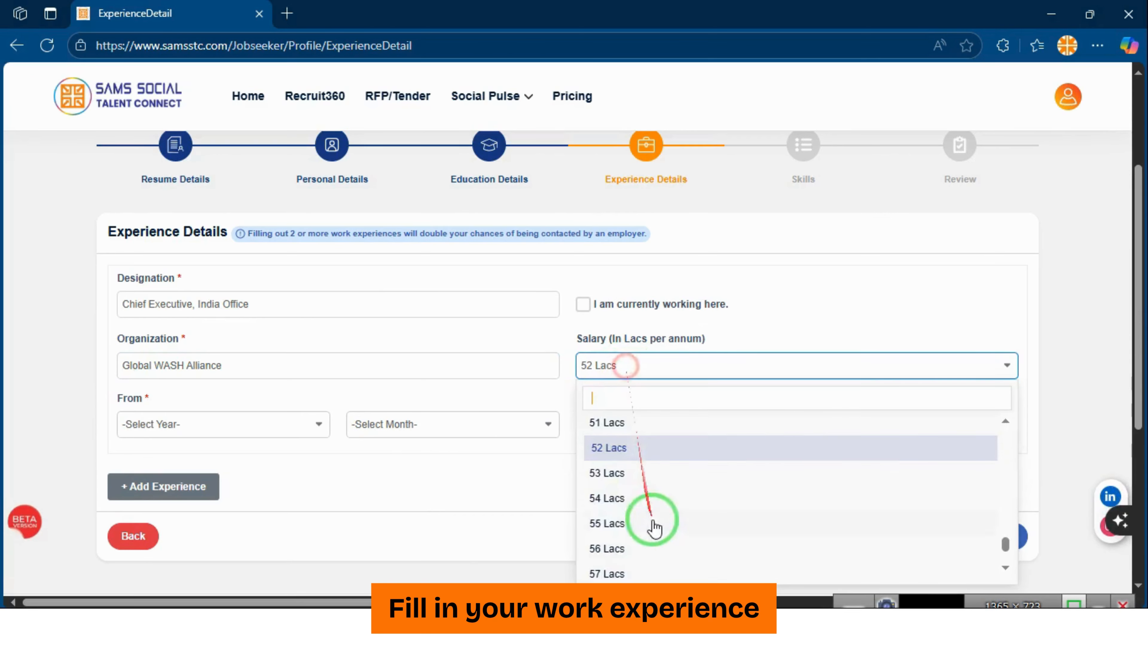
scroll(656, 523, "down", 2)
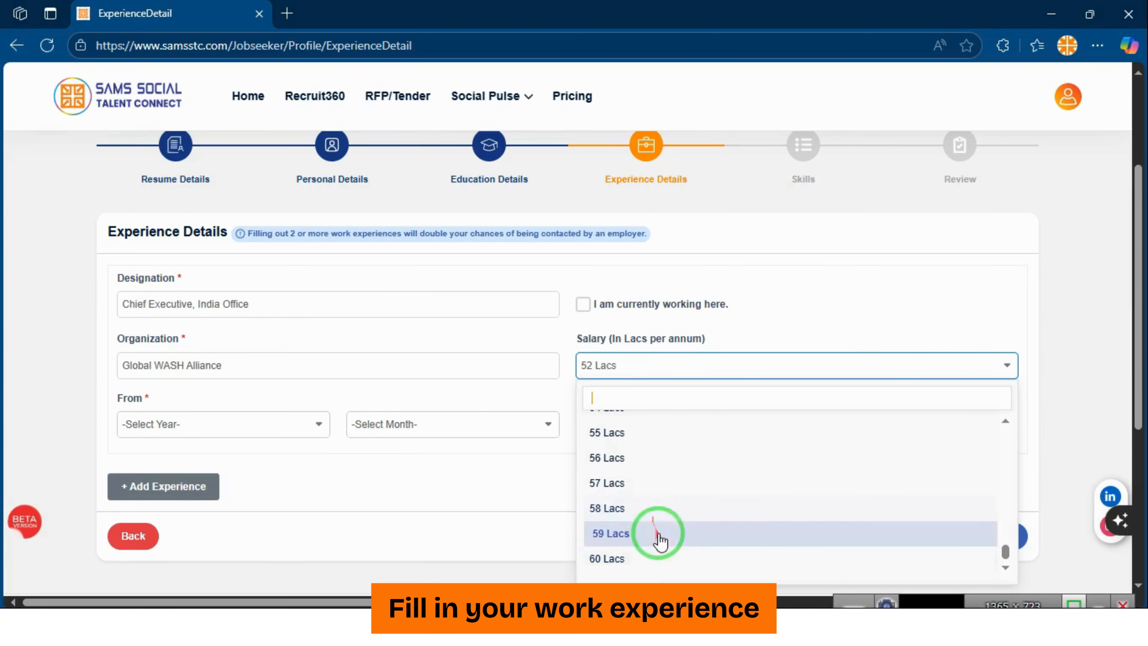
left_click(672, 562)
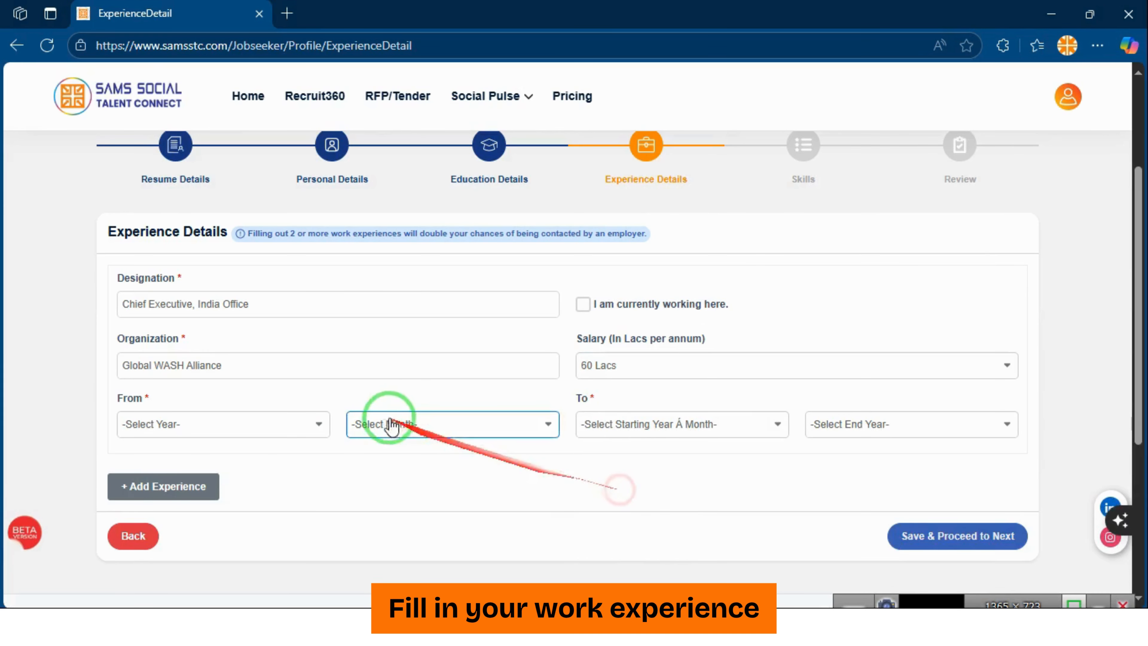
Set the role's start date to March 2019
left_click(240, 435)
scroll(233, 393, "down", 3)
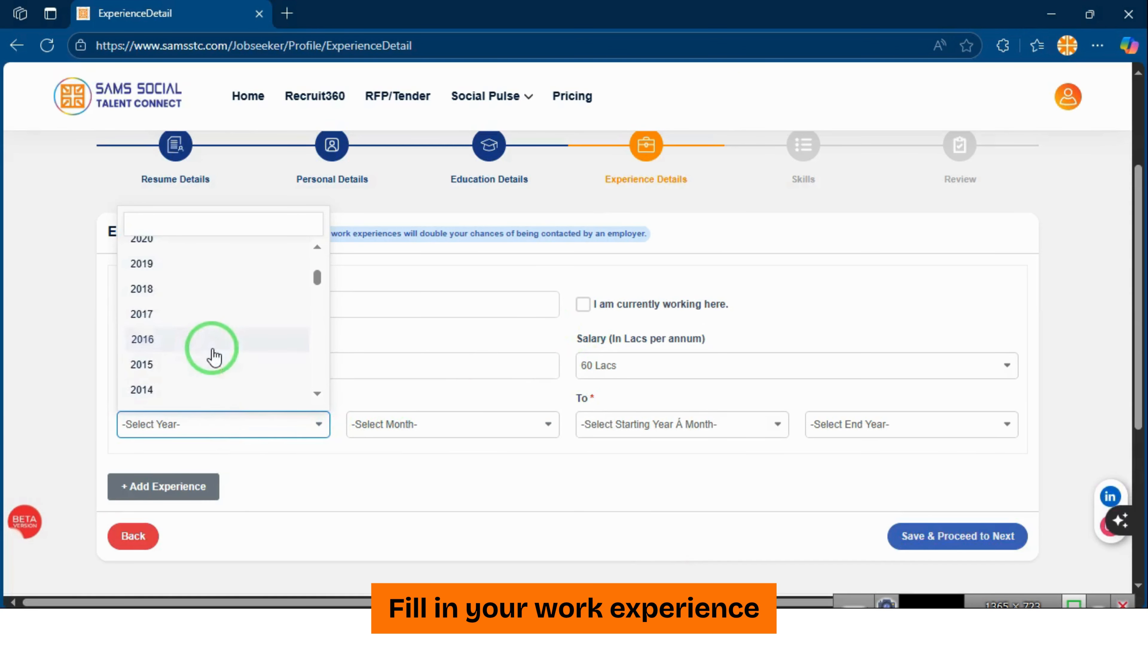
left_click(200, 271)
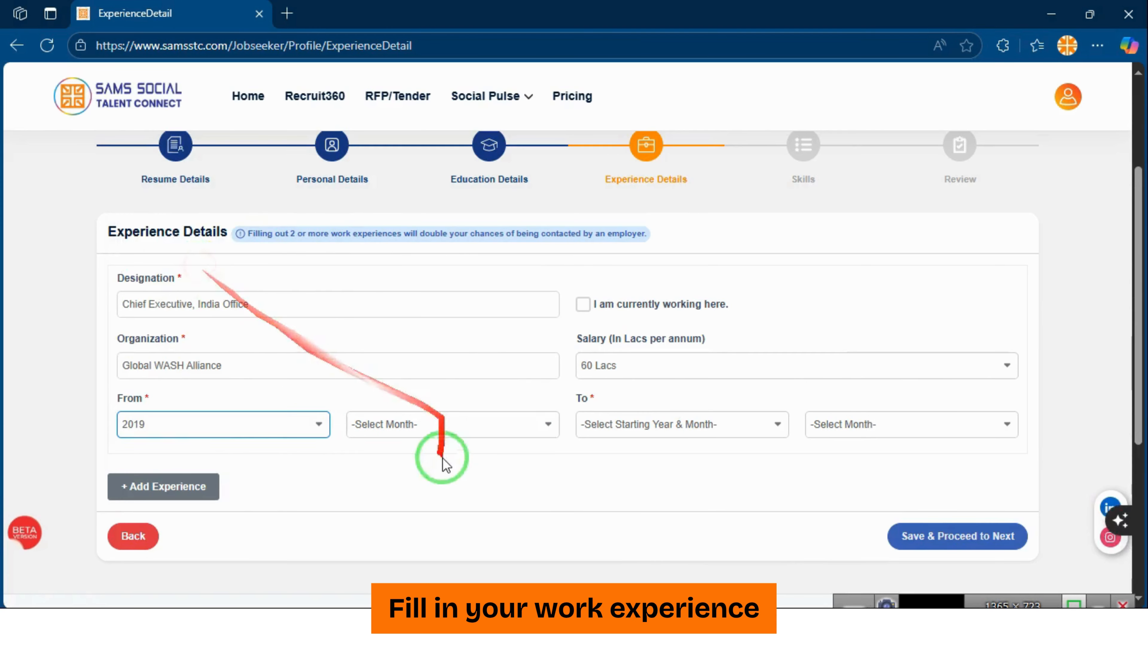
left_click(443, 423)
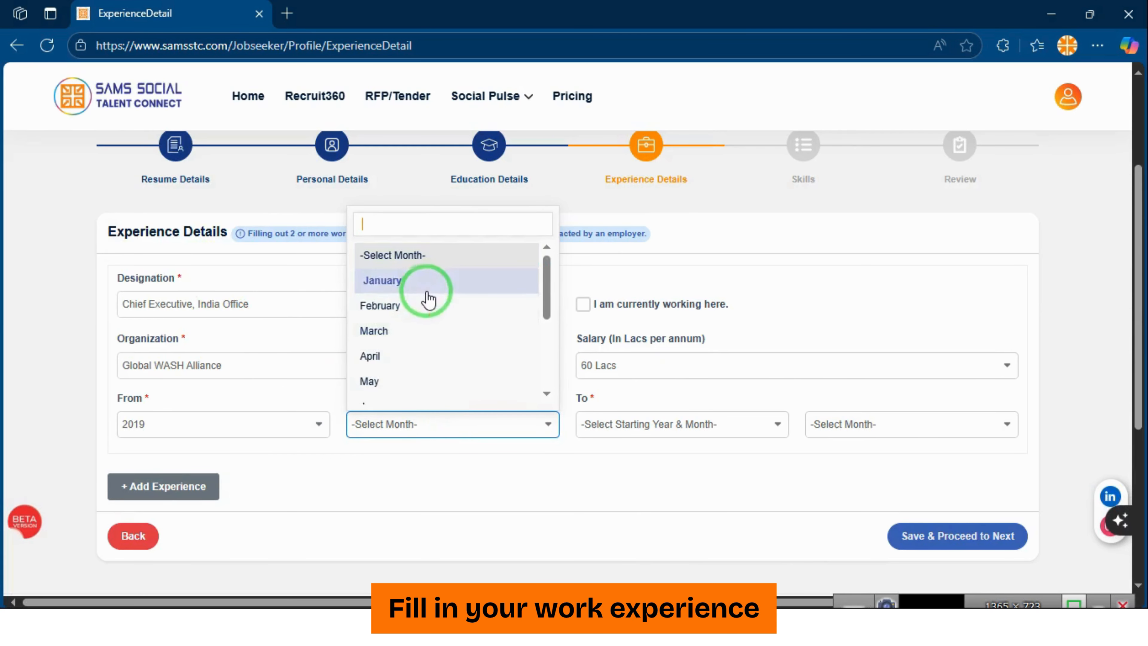
scroll(423, 289, "up", 2)
scroll(418, 315, "down", 2)
scroll(430, 375, "down", 3)
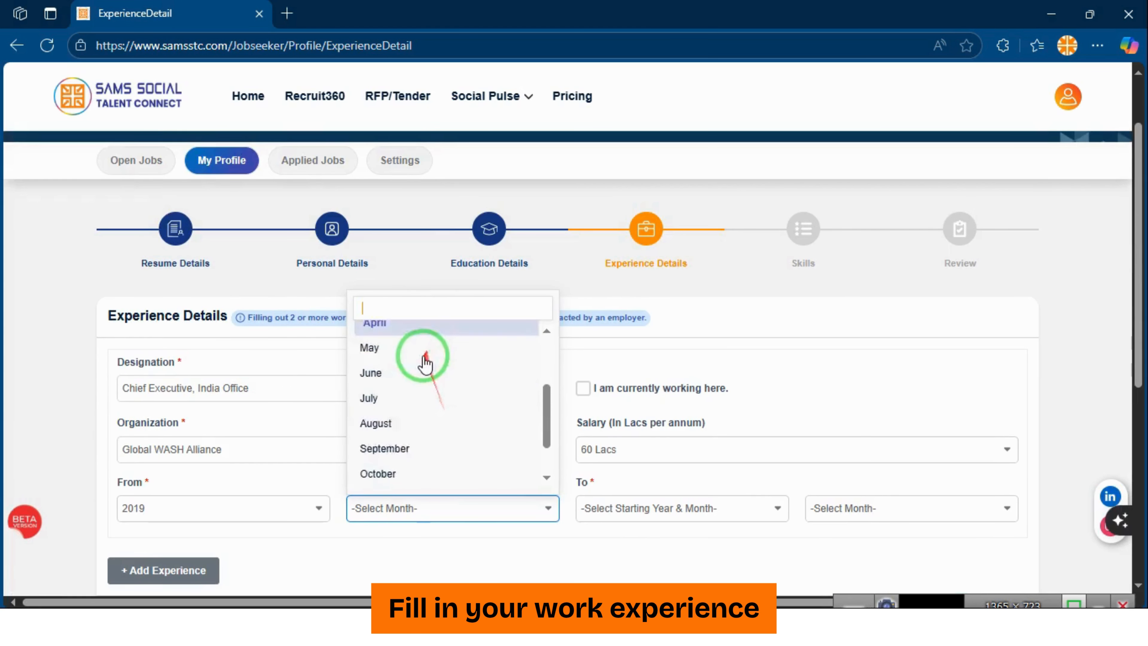
scroll(403, 382, "up", 3)
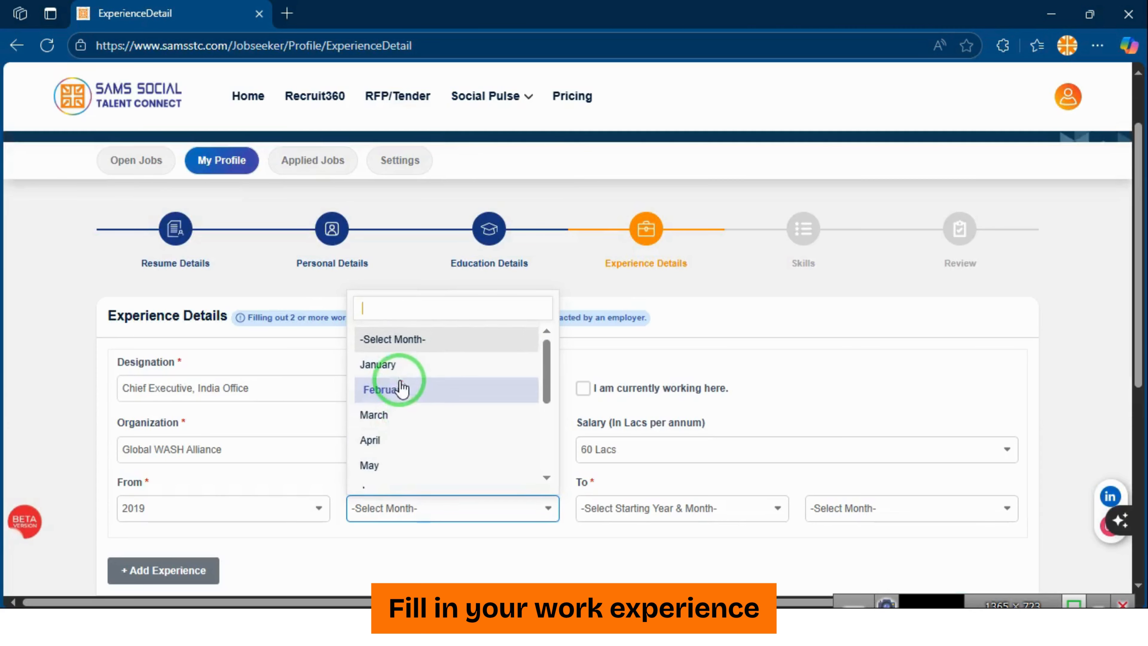
left_click(405, 413)
scroll(587, 429, "down", 2)
Set the role's end date to July 2025
left_click(634, 420)
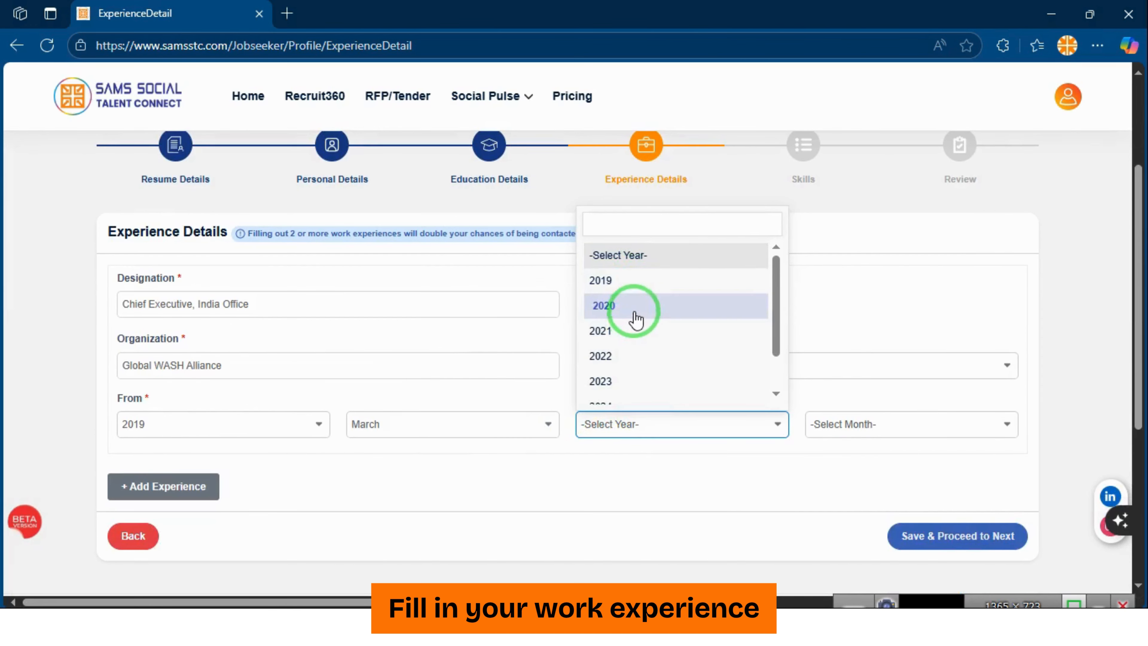
scroll(632, 330, "down", 2)
left_click(628, 384)
left_click(840, 437)
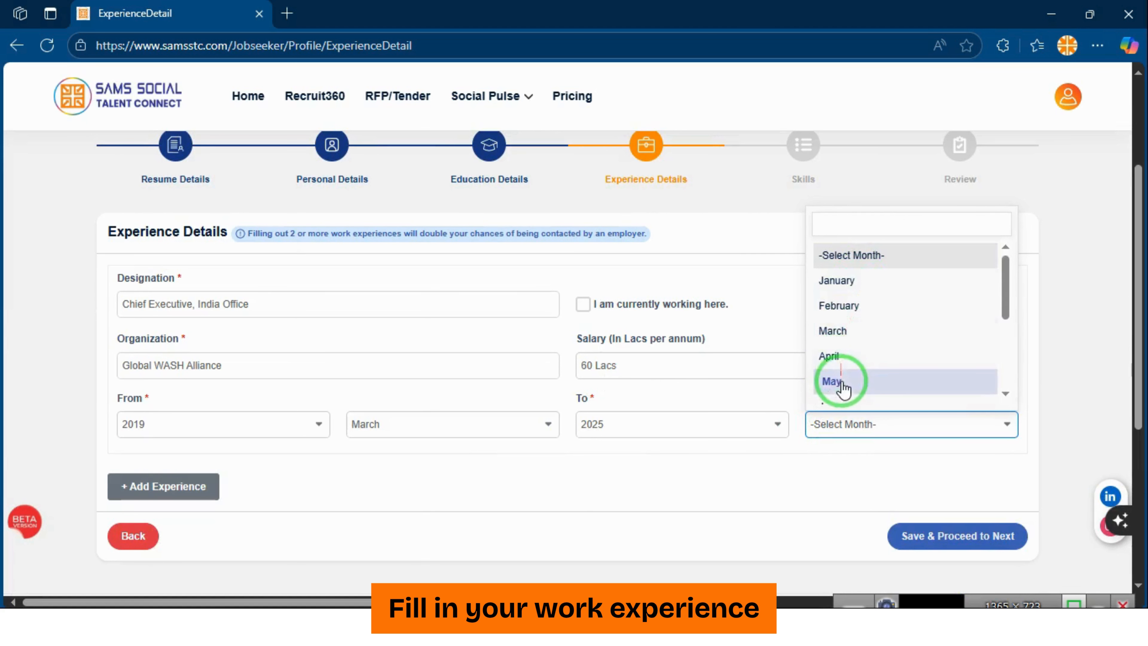
scroll(841, 387, "down", 1)
left_click(846, 349)
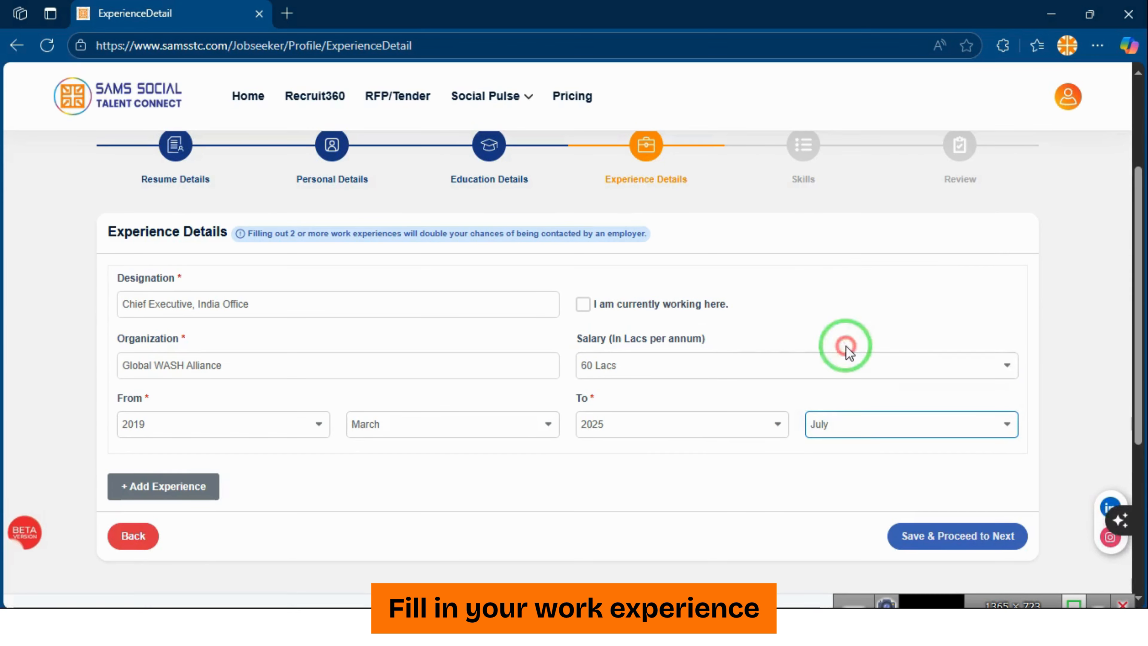
Add a second work experience entry and begin choosing its start year
left_click(665, 461)
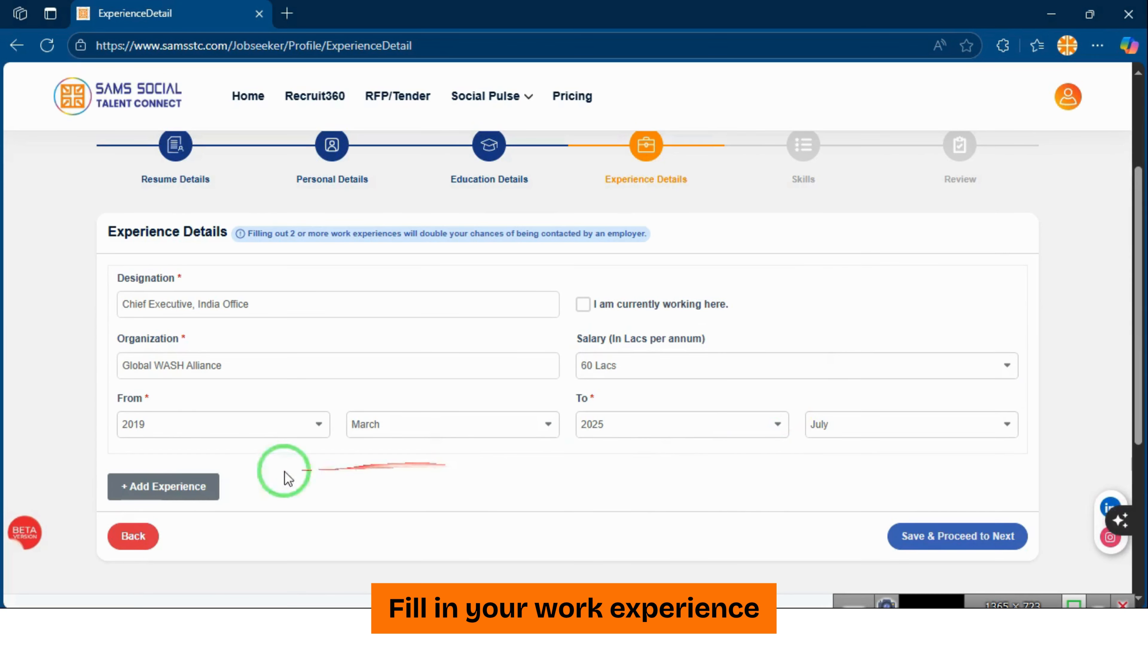
left_click(178, 486)
left_click(282, 389)
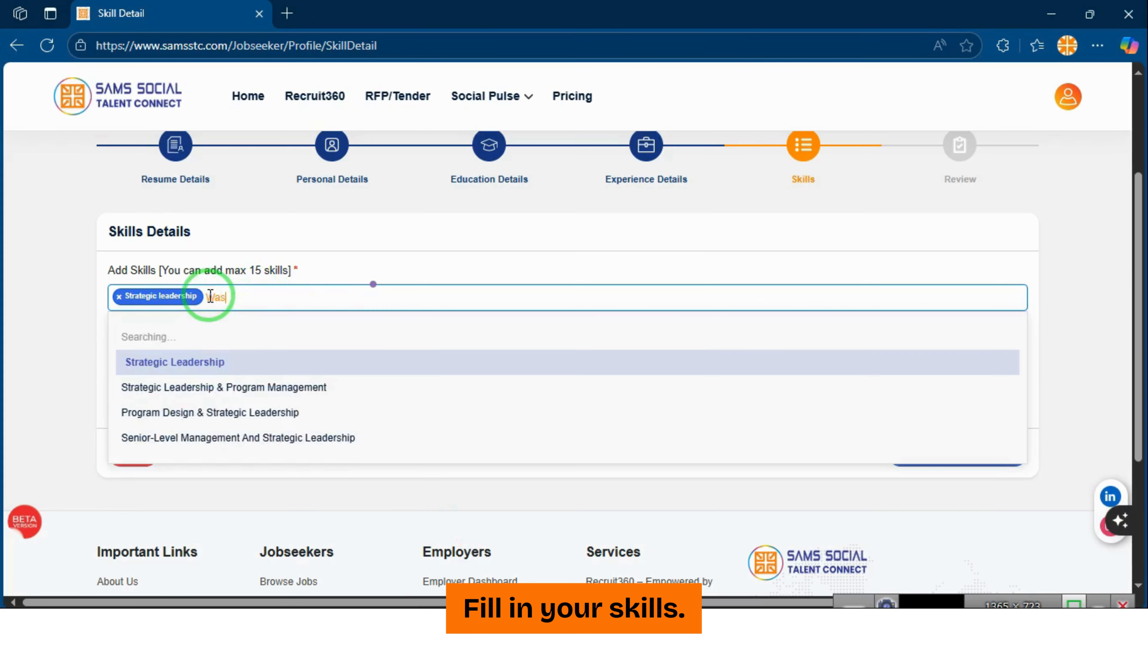
Add WASH, Sustainability and Sustainable Agriculture & Natural Resource Management (NRM) as skills
type("Was")
left_click(224, 341)
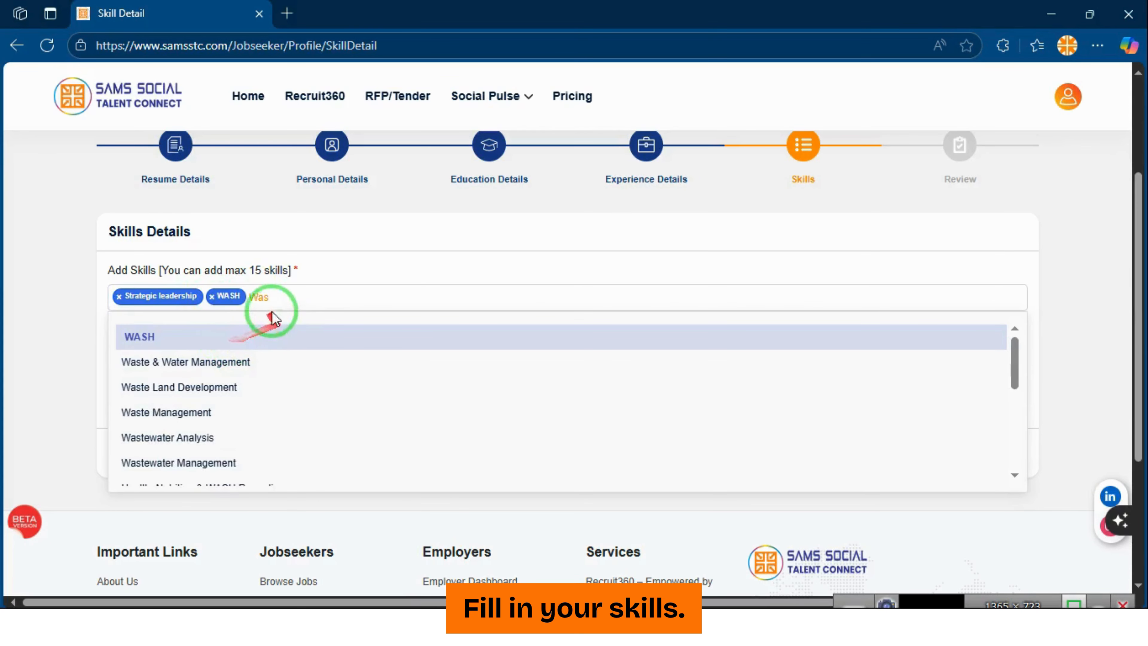
double_click(270, 299)
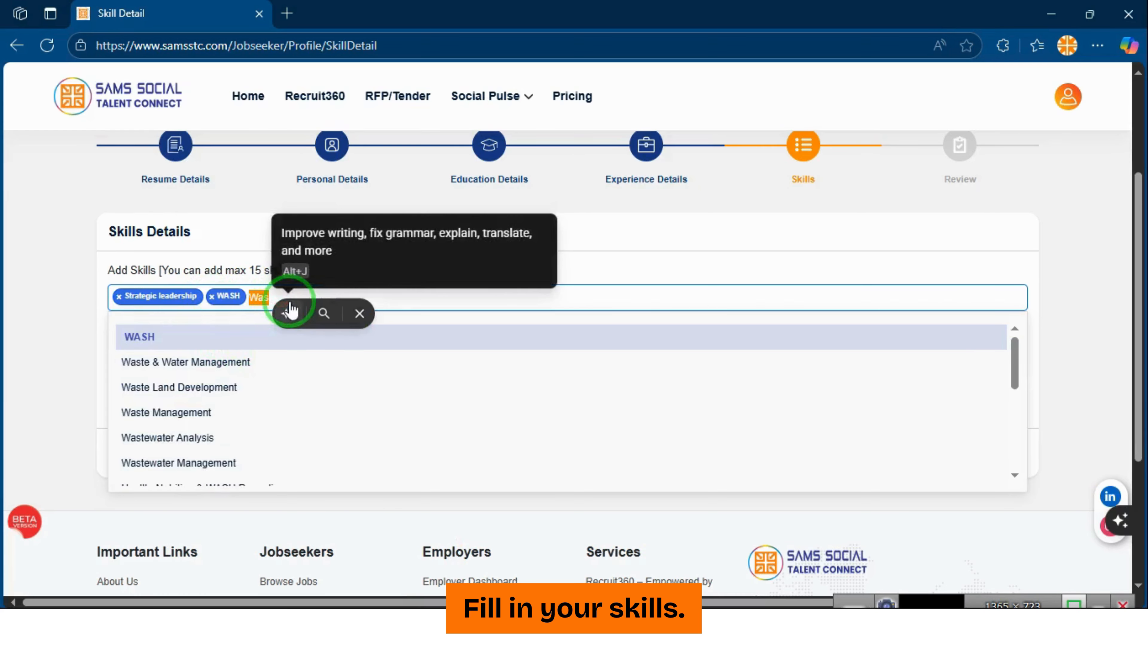
key("BackSpace")
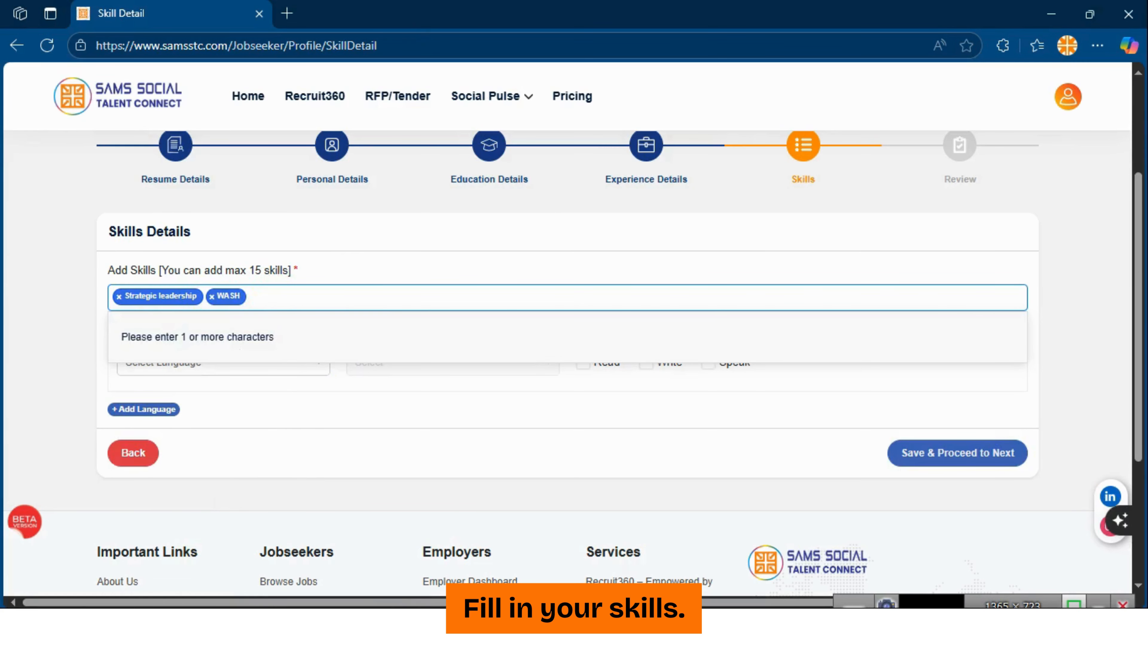
type("sus")
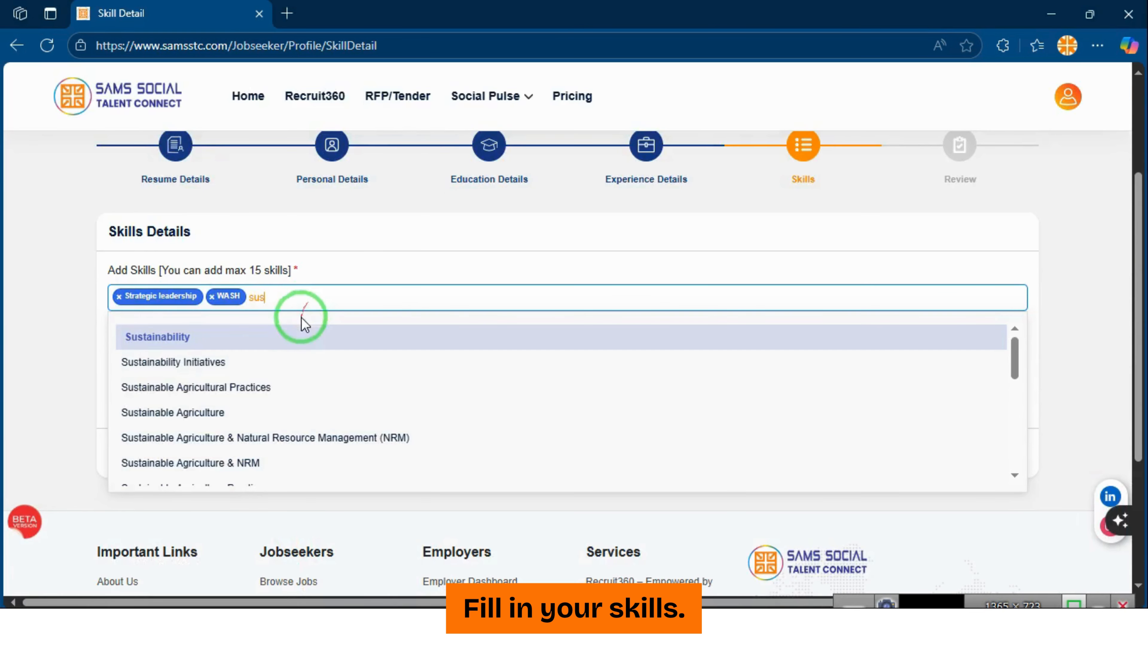
left_click(312, 336)
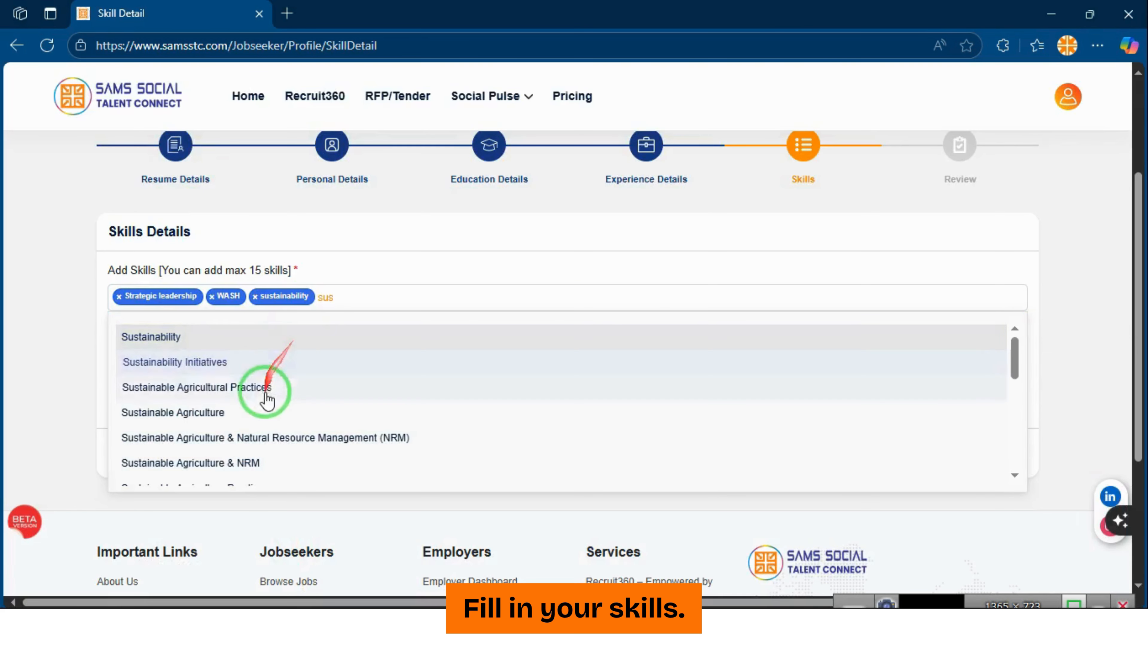
left_click(293, 438)
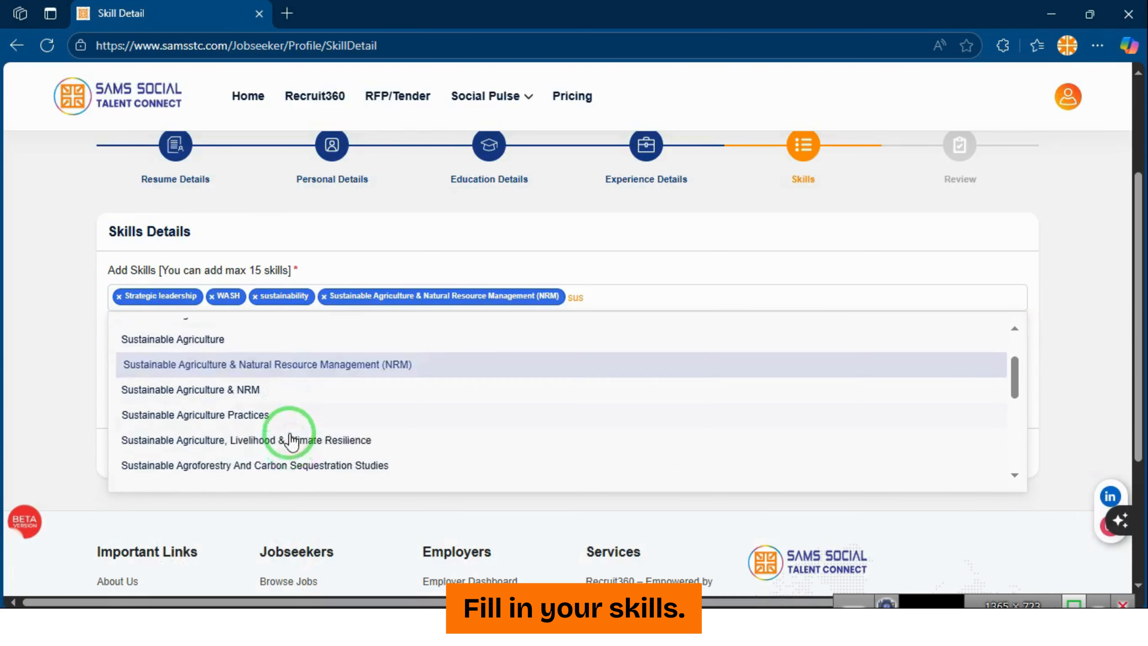
Add Environment & Disaster Management, Environmental Communication, Education & Advocacy, Issues and Policy, and Studies skills
double_click(581, 296)
type("en")
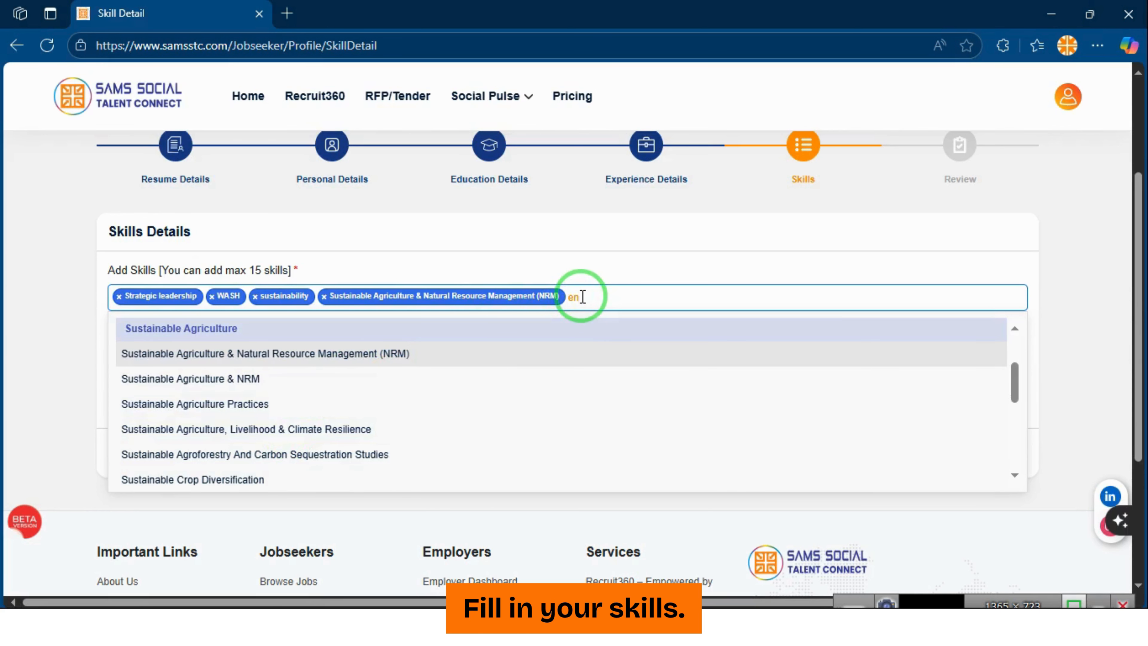
type("v")
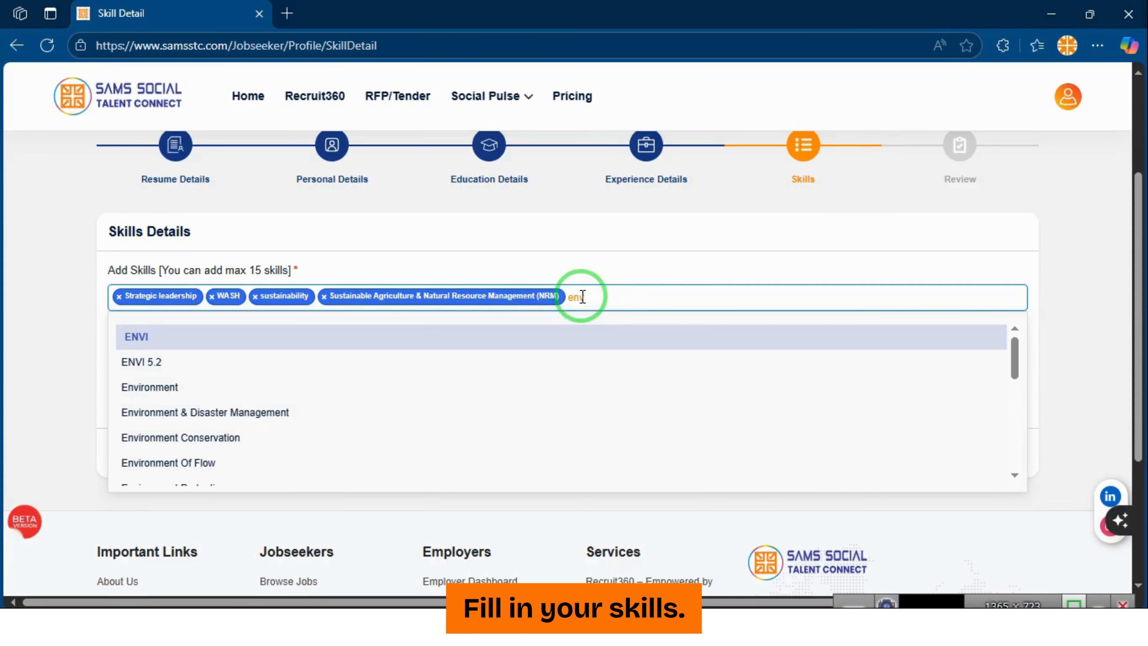
left_click(236, 411)
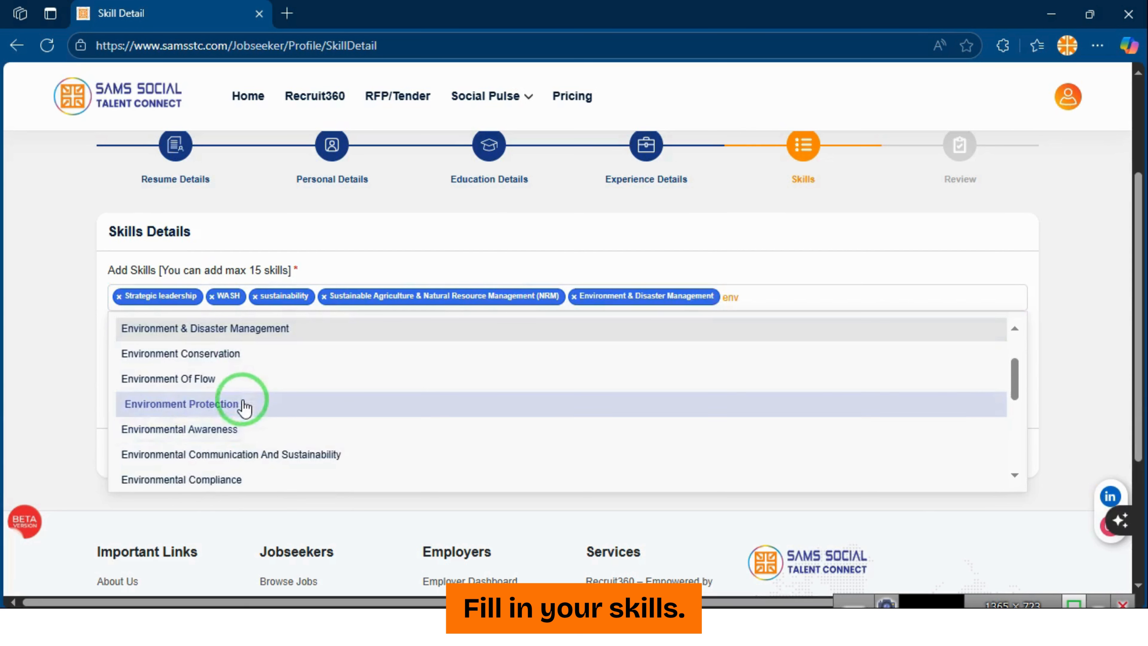
left_click(271, 454)
scroll(273, 450, "down", 3)
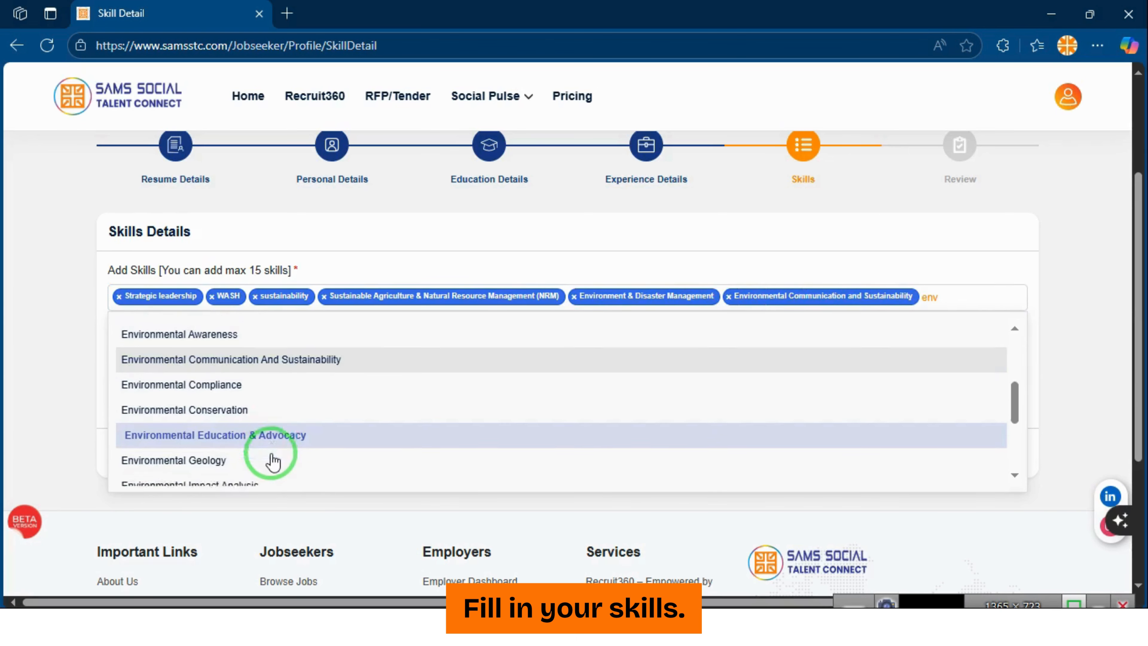
left_click(252, 368)
scroll(289, 469, "down", 3)
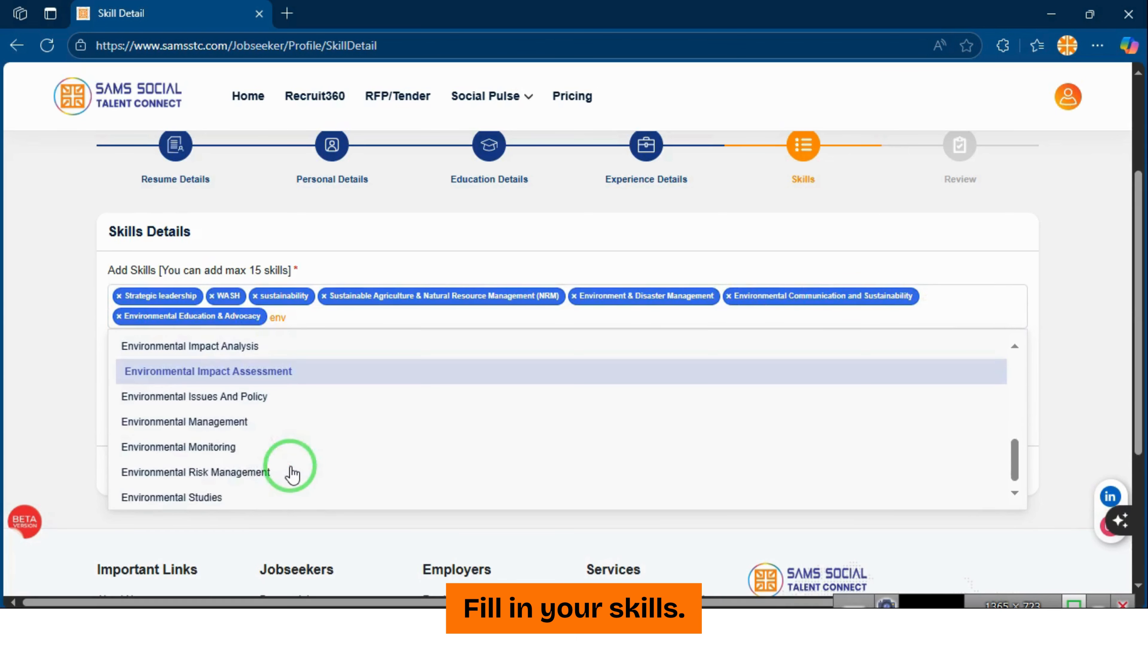
left_click(253, 398)
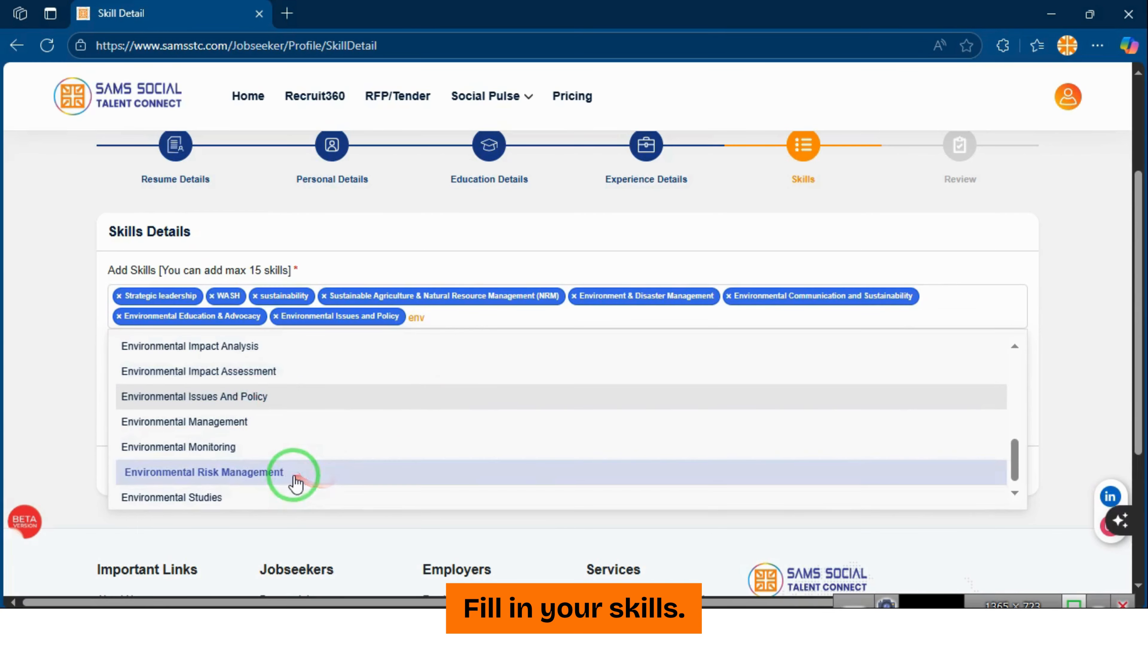
left_click(293, 498)
left_click(12, 333)
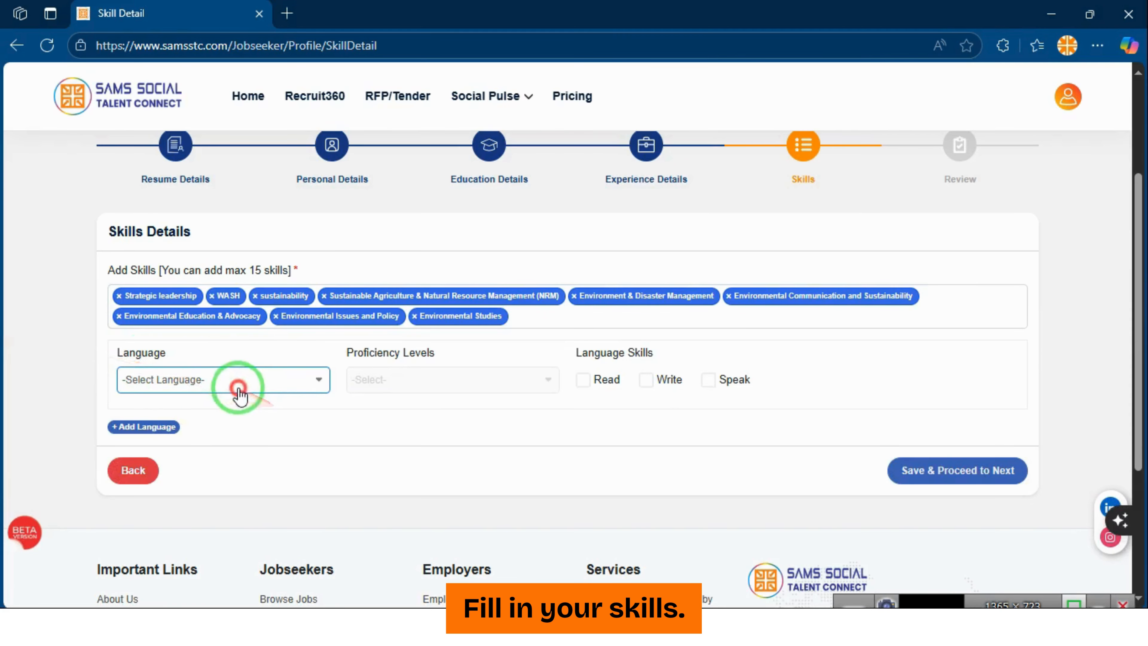
Set English at Advanced proficiency with read, write and speak ticked
left_click(199, 377)
left_click(171, 290)
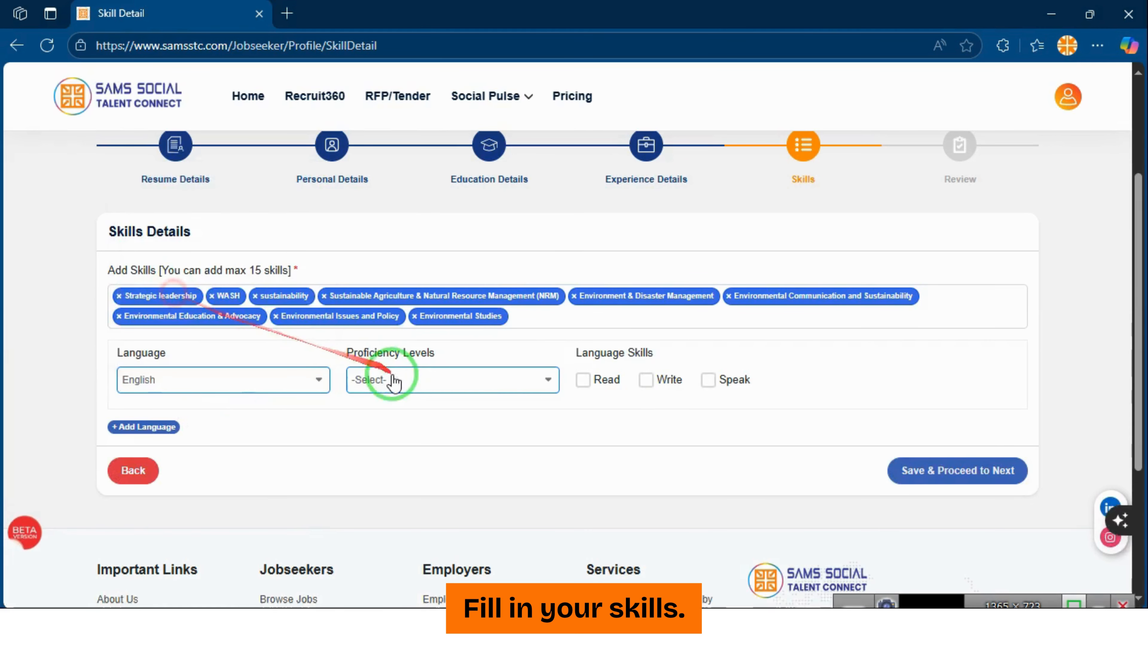
left_click(392, 377)
left_click(421, 499)
left_click(587, 382)
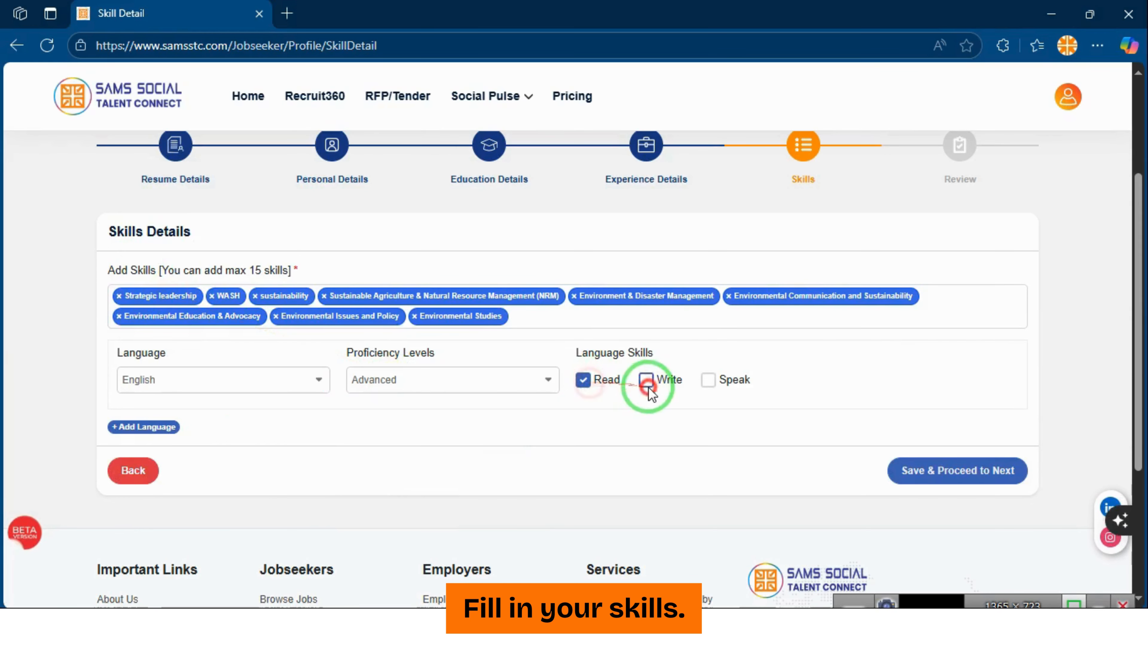
left_click(707, 380)
left_click(117, 426)
Add Hindi as a second language at Advanced proficiency
left_click(228, 475)
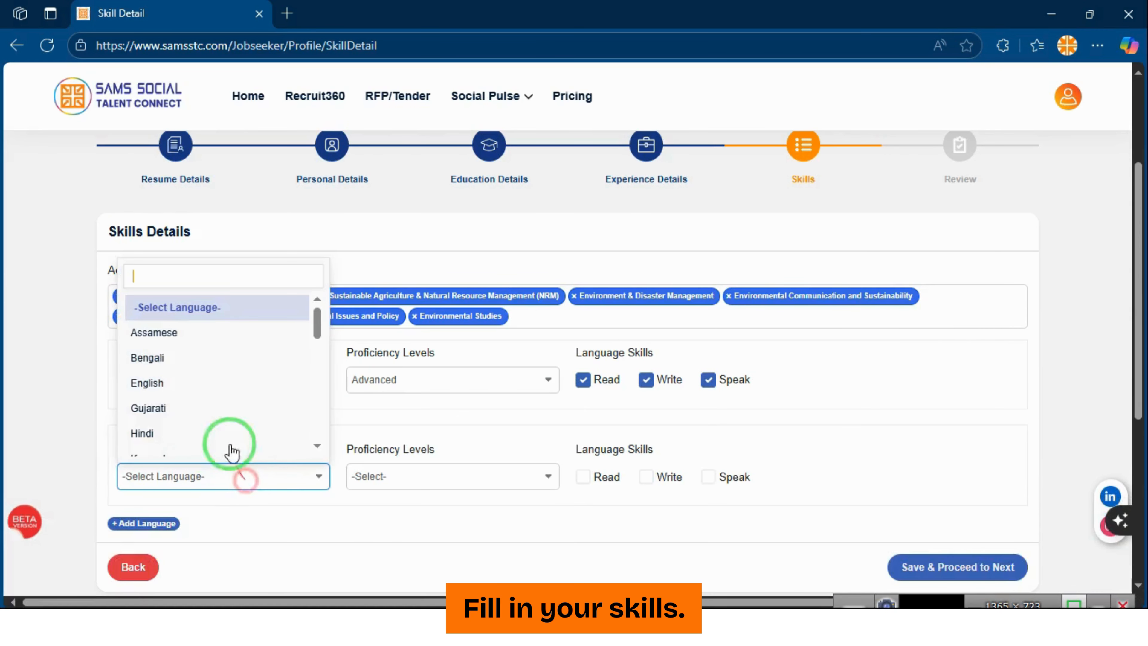
left_click(223, 431)
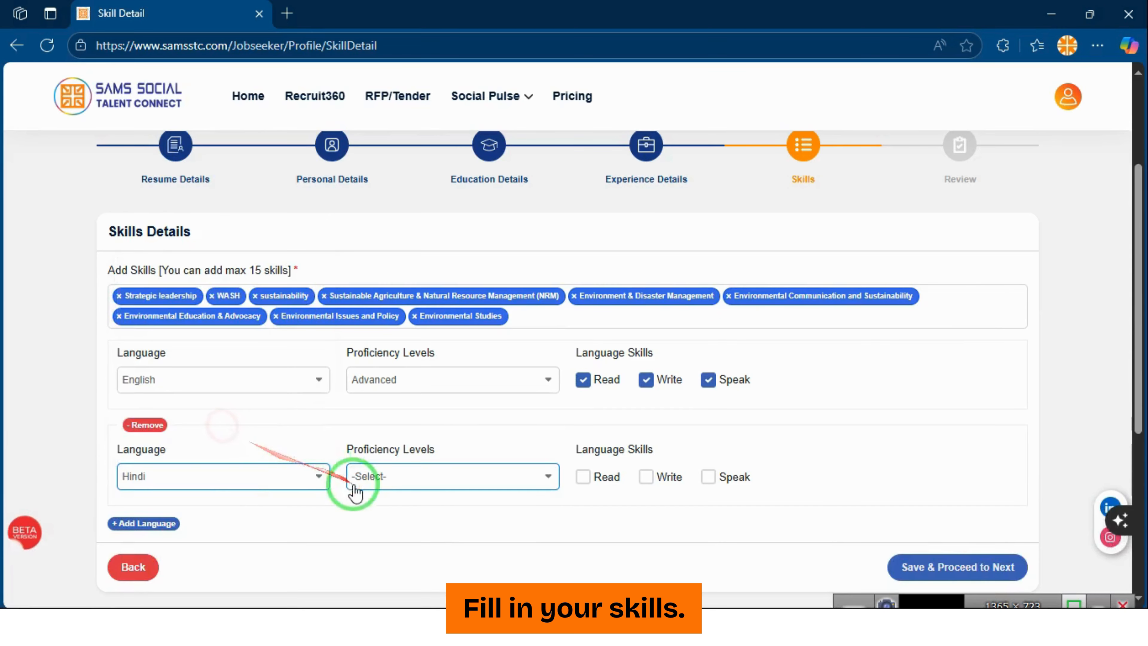
left_click(358, 477)
left_click(389, 411)
left_click(409, 476)
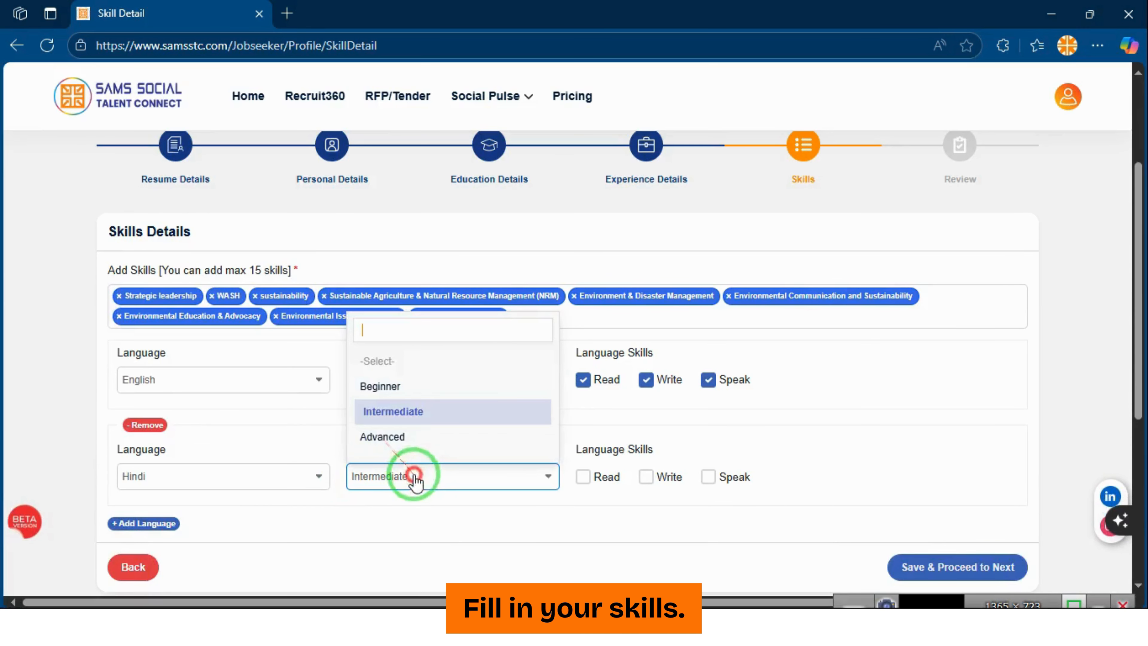
left_click(414, 442)
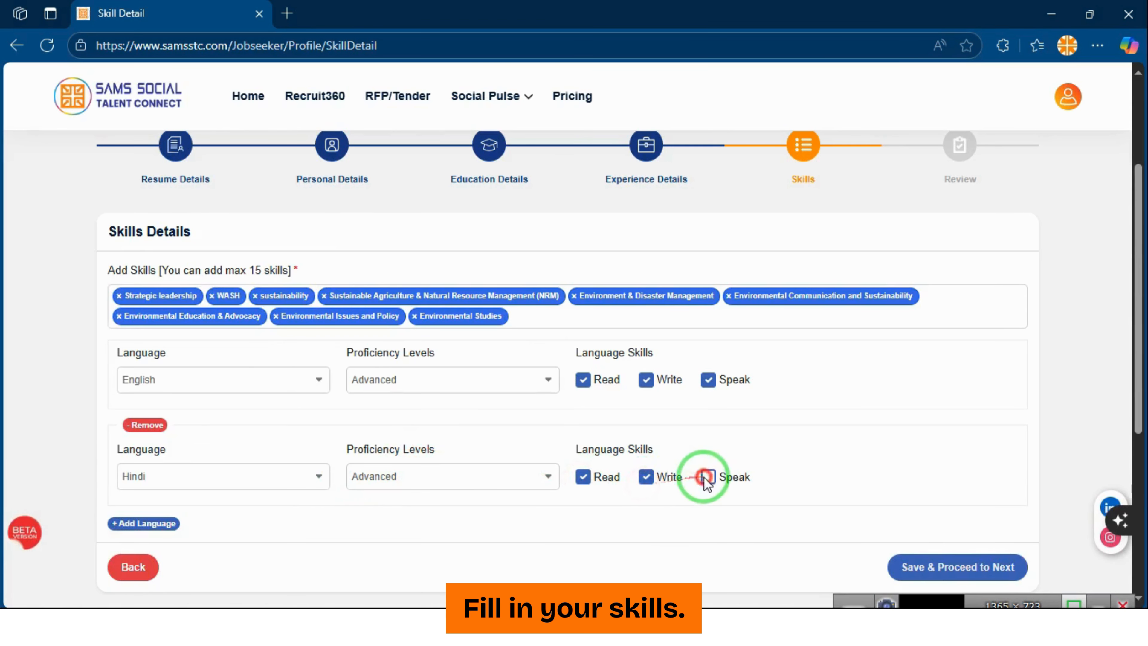
Add a third language entry, trying Russian before clearing the choice
scroll(174, 490, "down", 1)
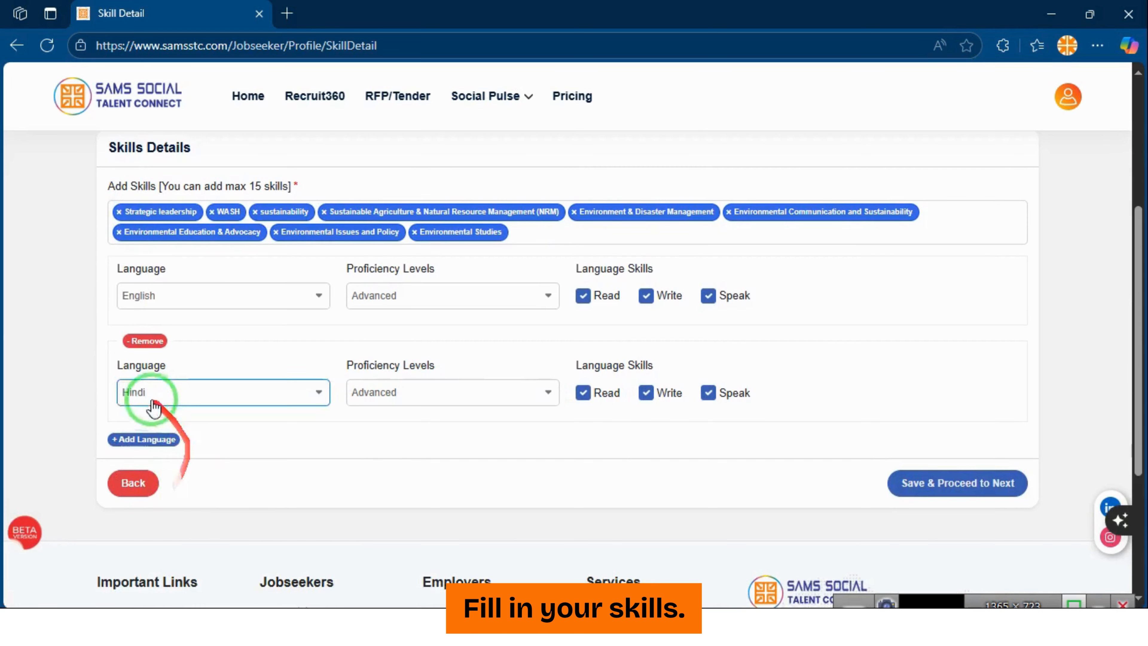
left_click(154, 439)
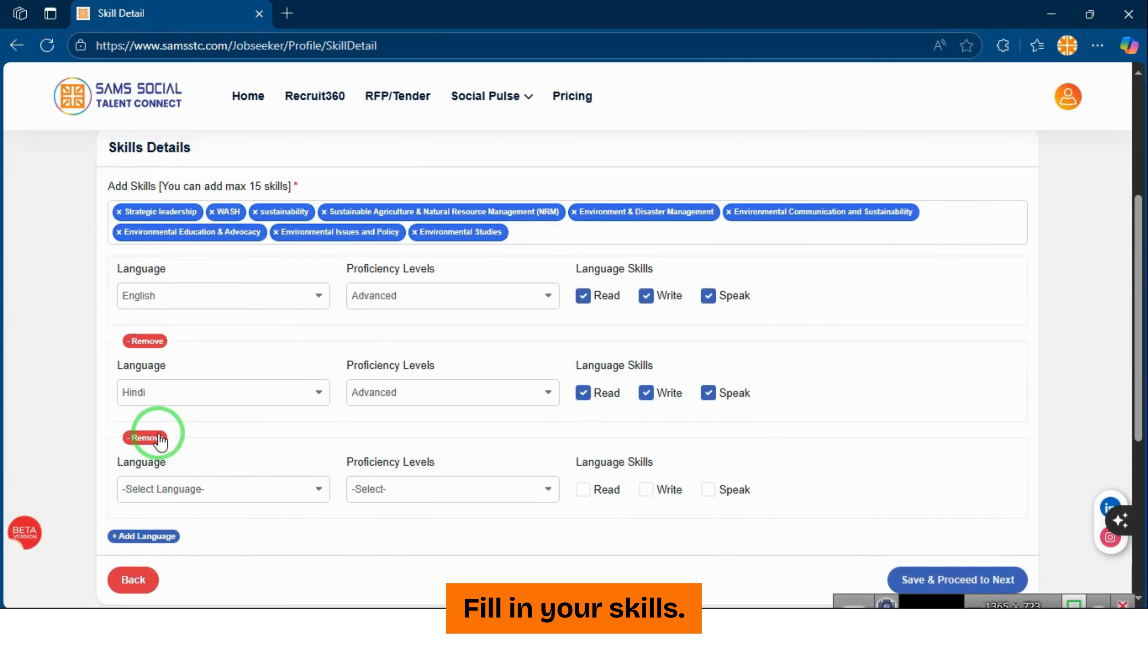
scroll(159, 439, "down", 1)
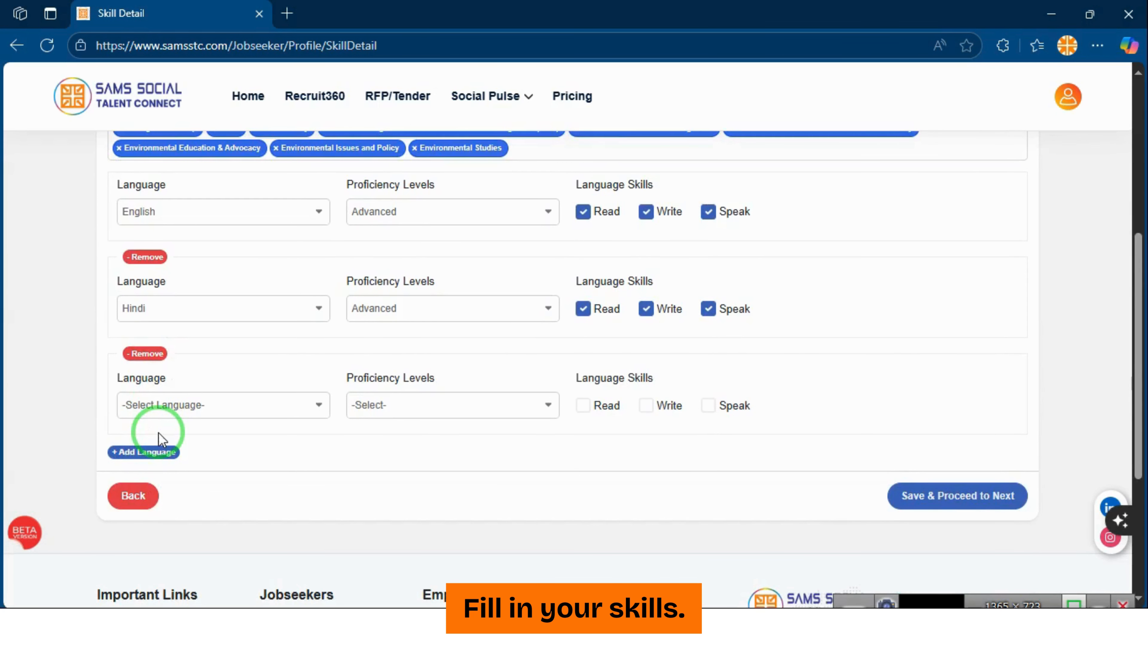
scroll(161, 437, "up", 1)
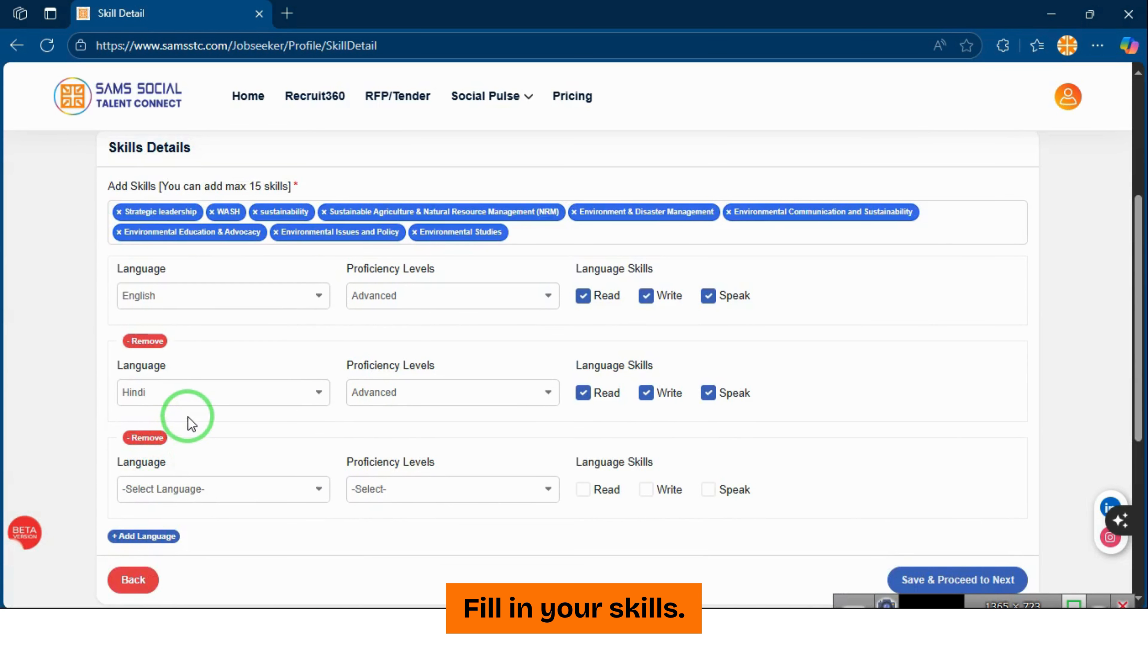
left_click(240, 492)
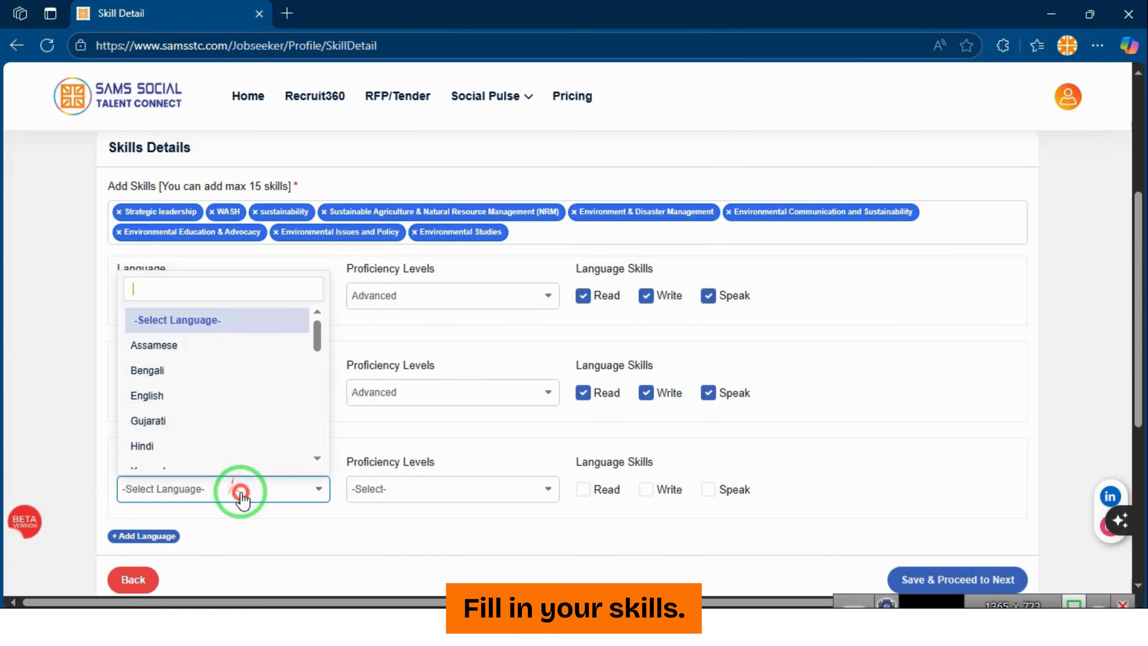
scroll(203, 398, "down", 5)
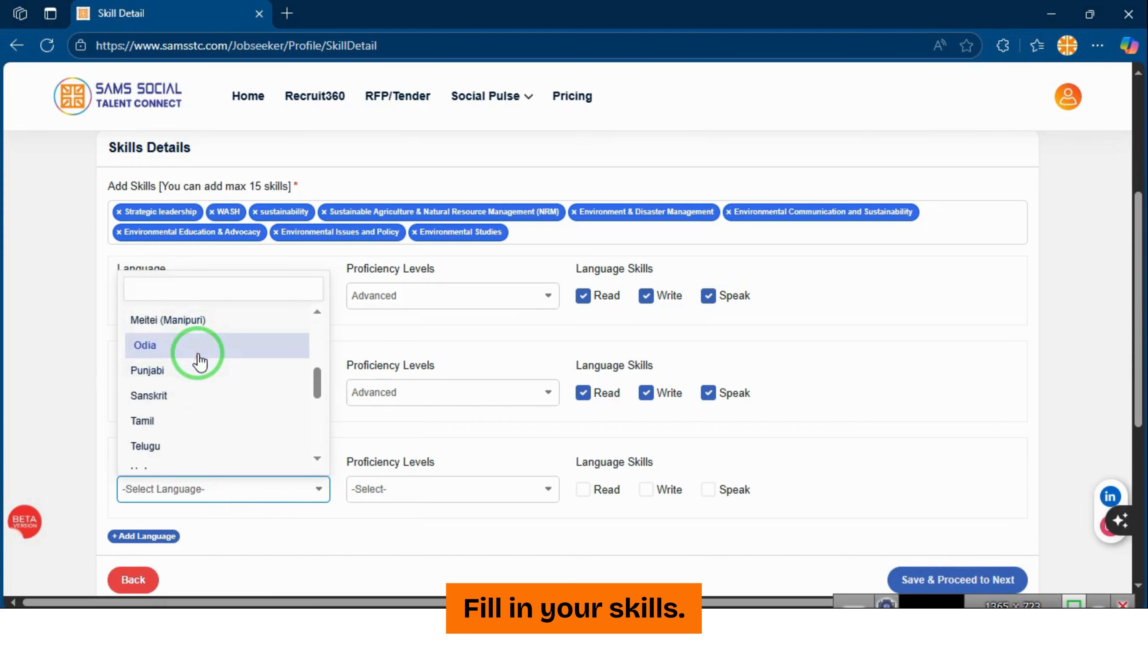
scroll(199, 361, "down", 5)
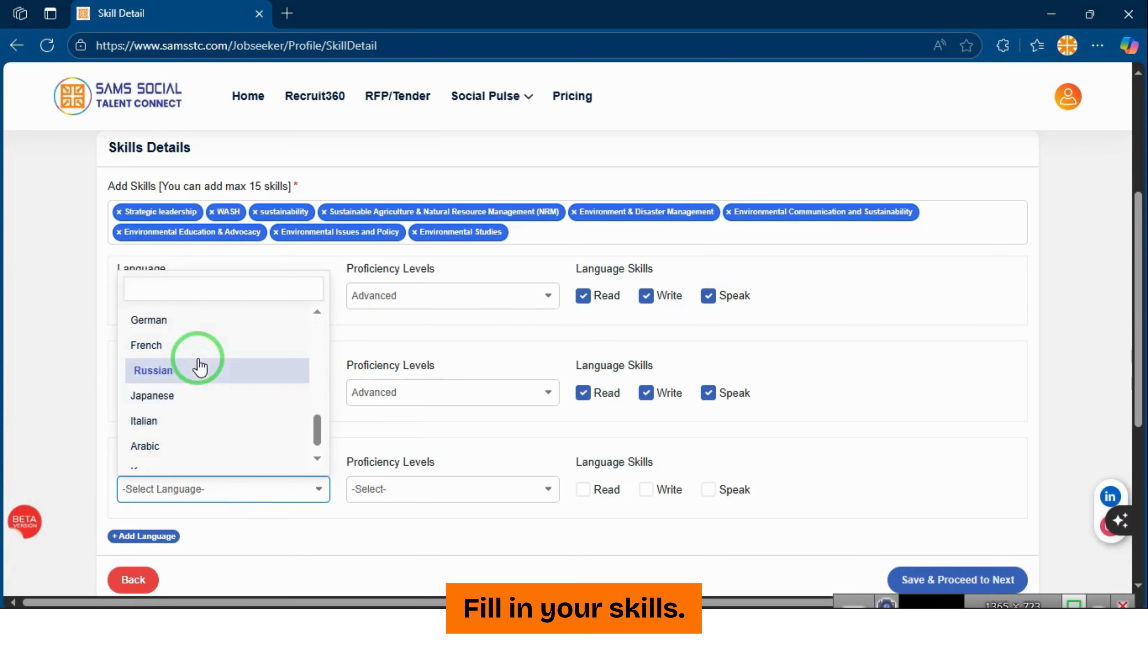
left_click(210, 382)
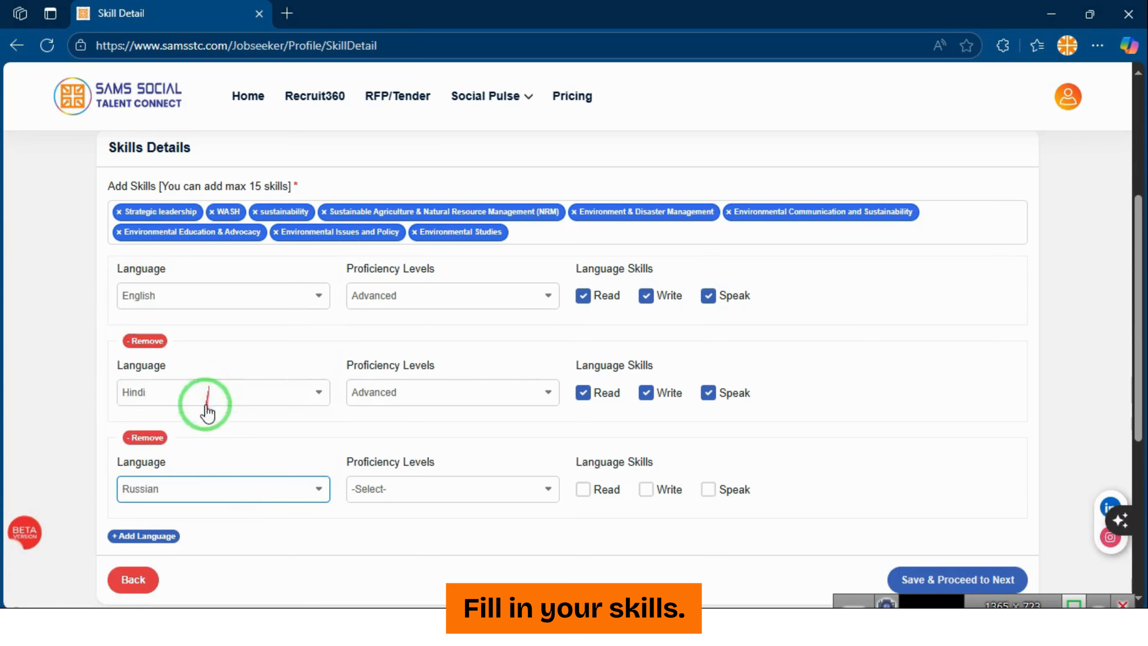
left_click(230, 486)
scroll(205, 389, "down", 1)
scroll(204, 365, "down", 1)
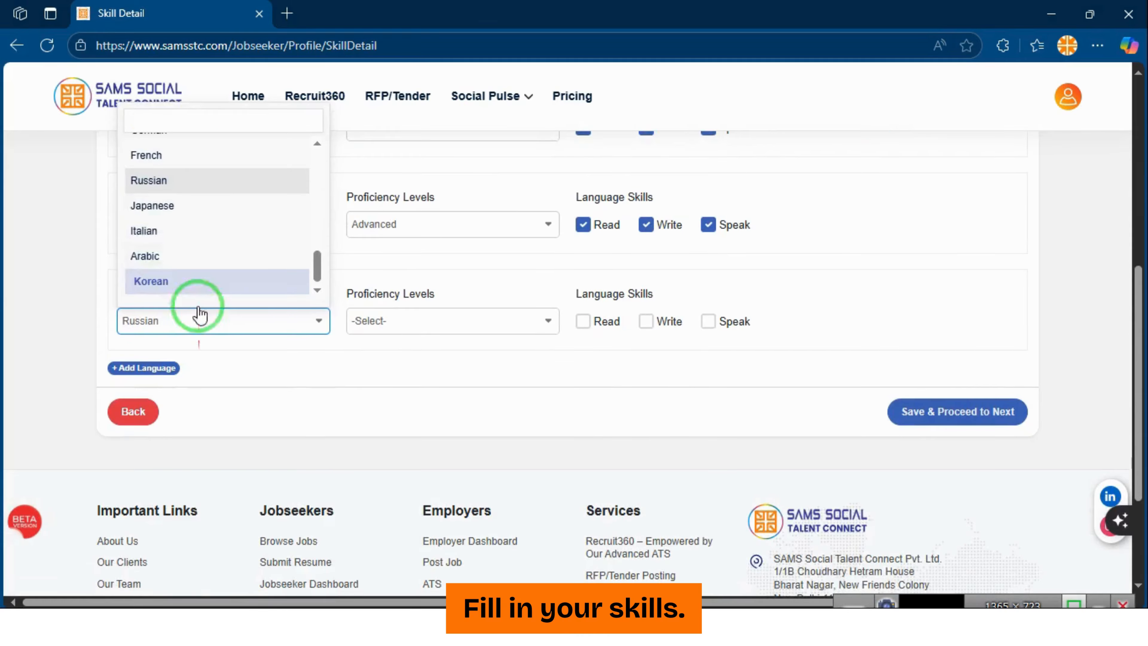
scroll(198, 308, "up", 10)
scroll(198, 335, "up", 9)
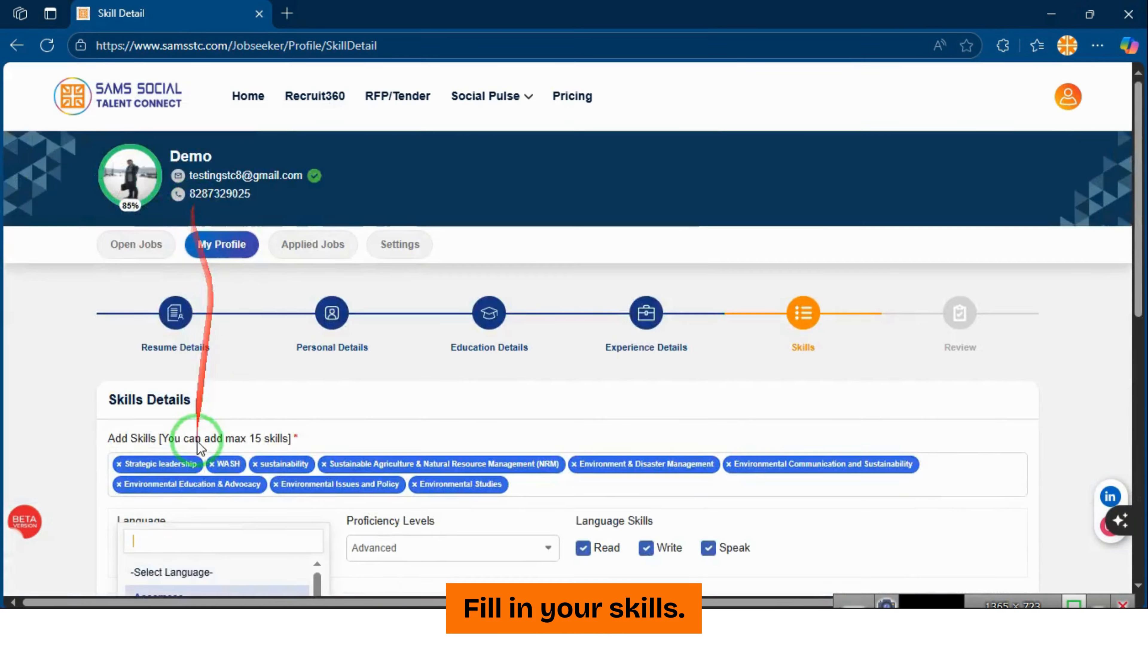
scroll(189, 407, "down", 5)
left_click(167, 319)
Make the third language Spanish at Intermediate proficiency and save the skills
scroll(212, 482, "down", 2)
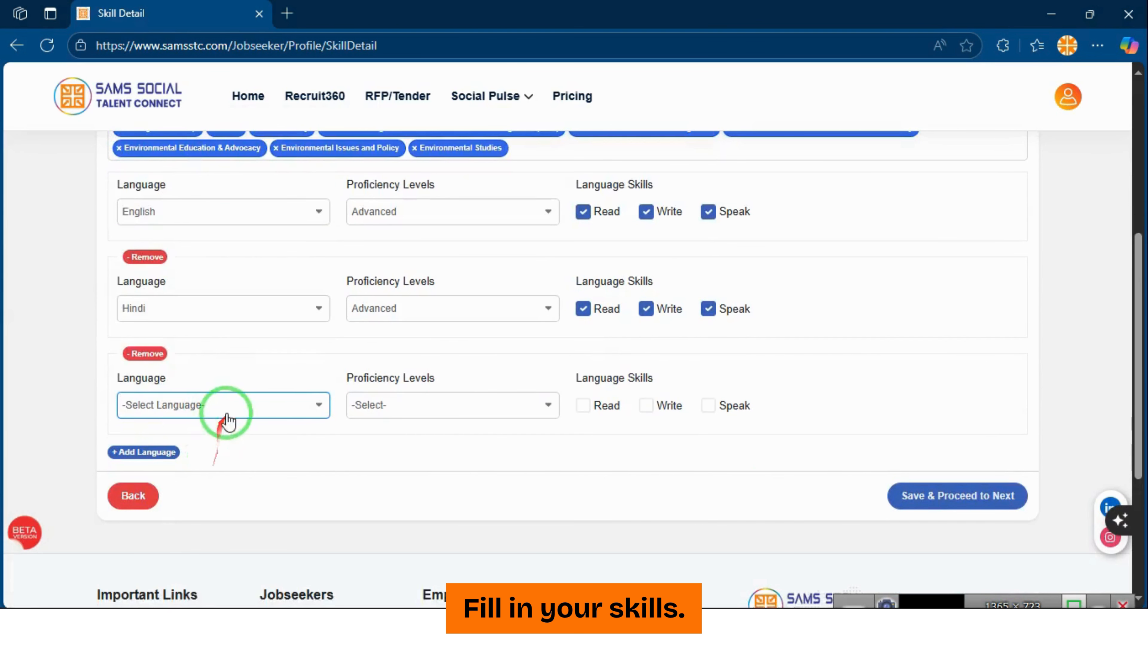
left_click(225, 403)
scroll(209, 307, "down", 6)
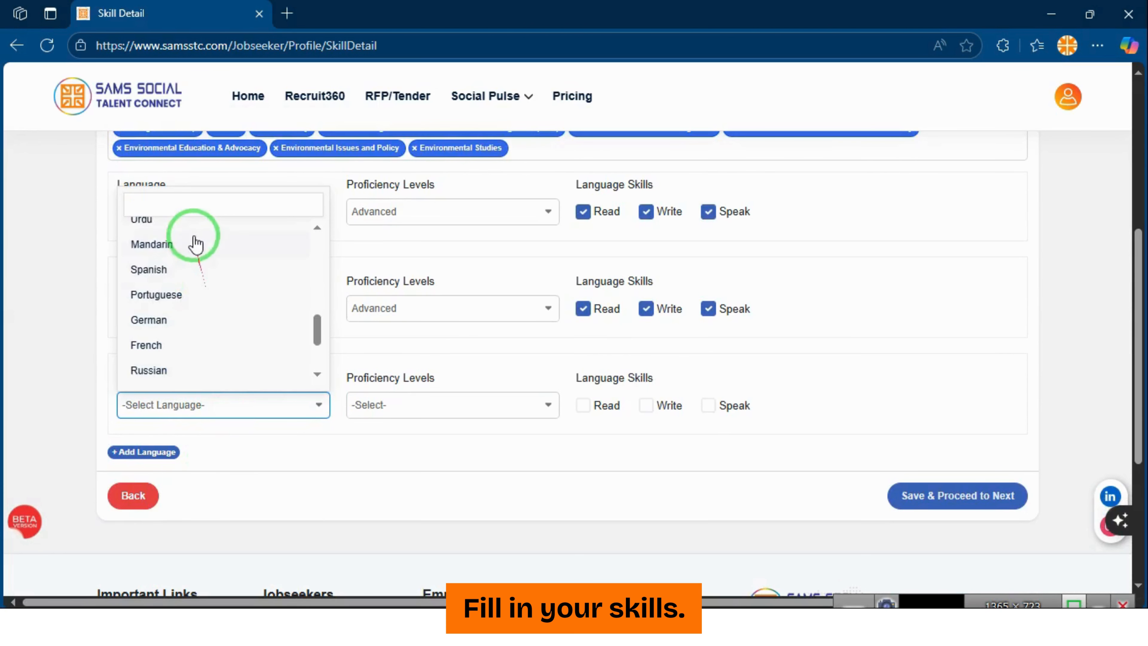
left_click(204, 272)
left_click(406, 400)
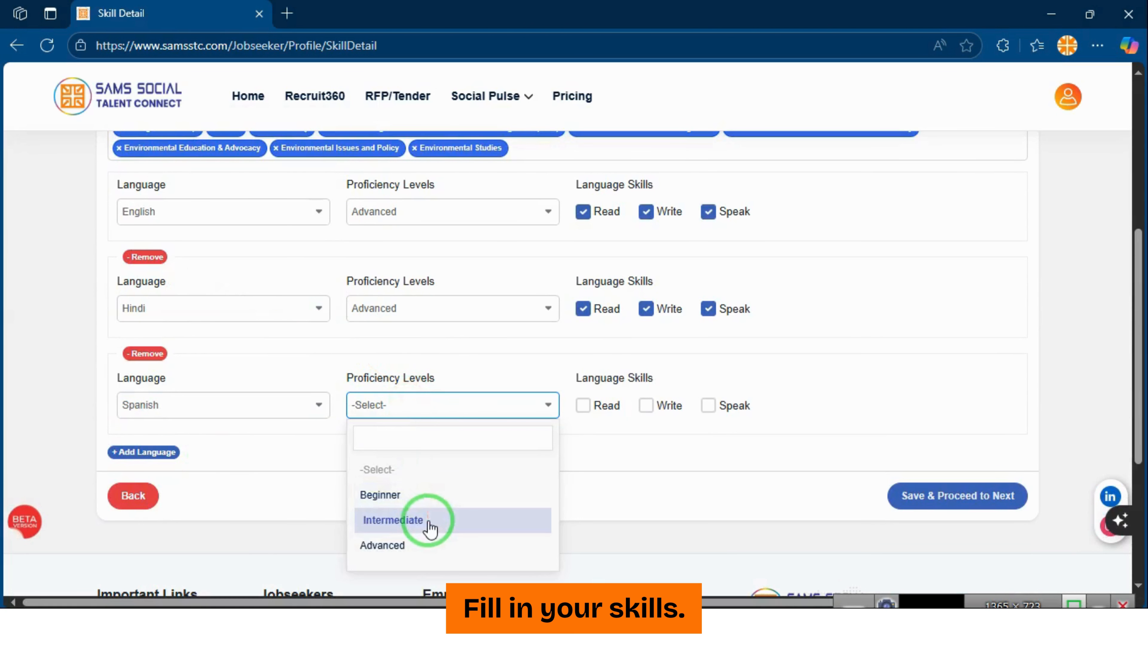
left_click(427, 519)
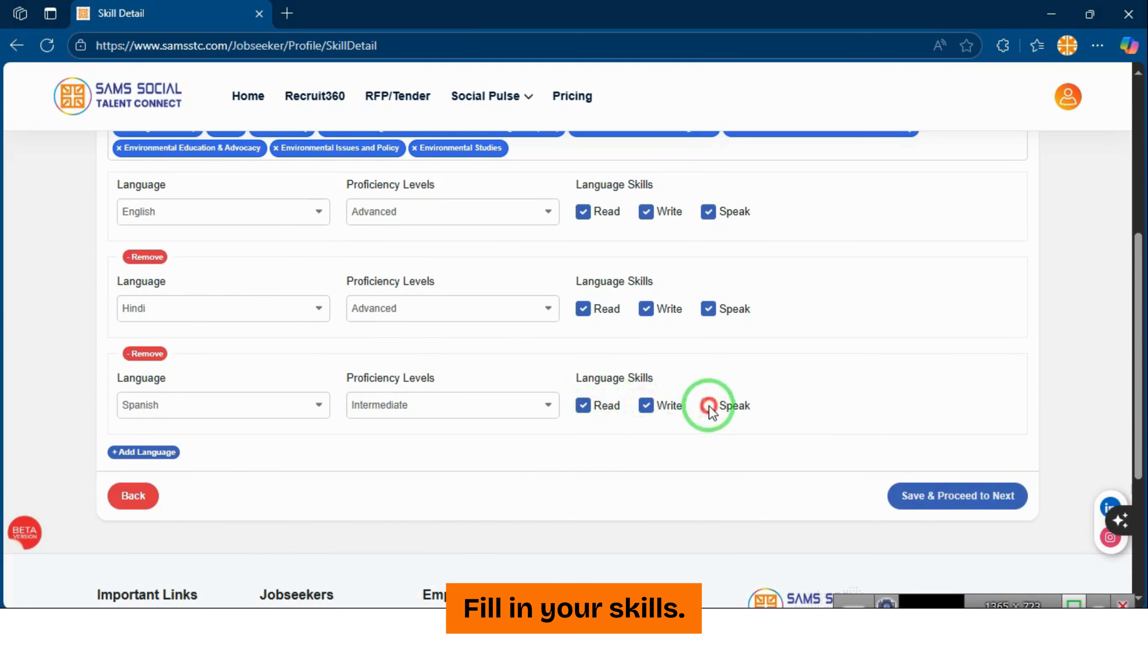
left_click(998, 497)
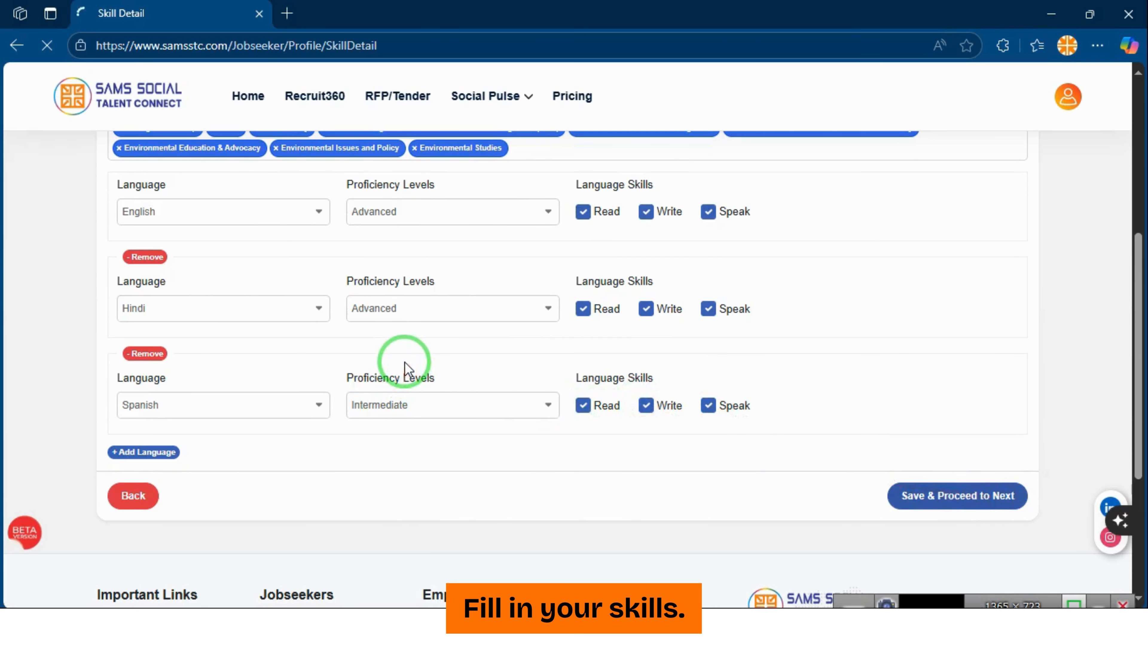
Check every section of the Review page, then save and complete the profile
scroll(404, 368, "down", 6)
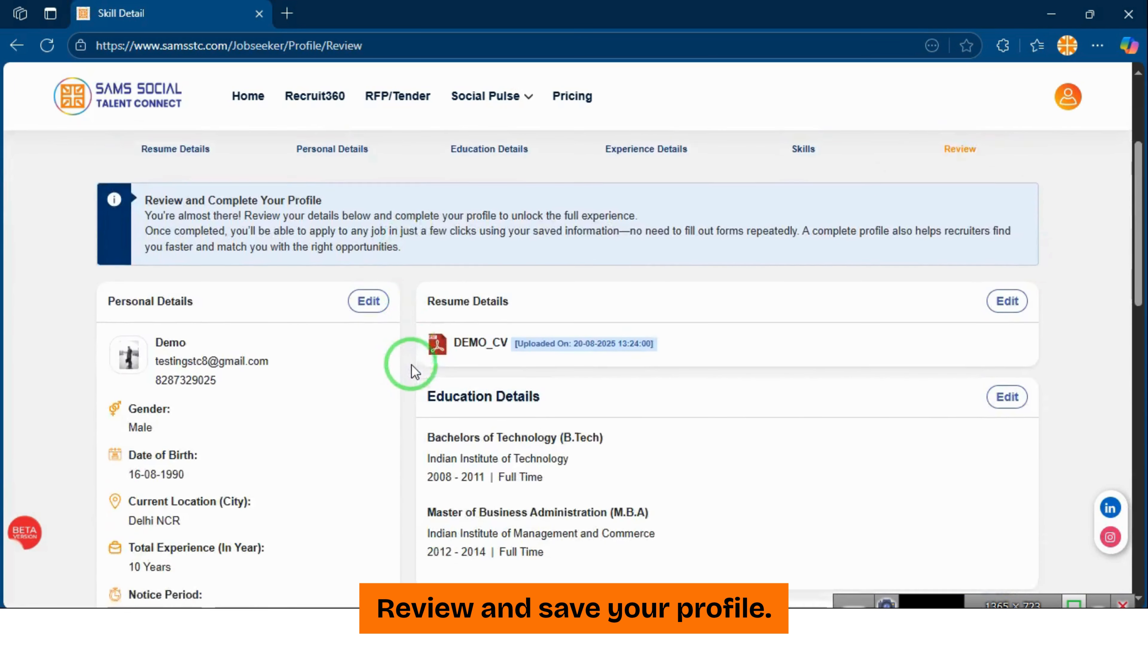
scroll(319, 224, "down", 8)
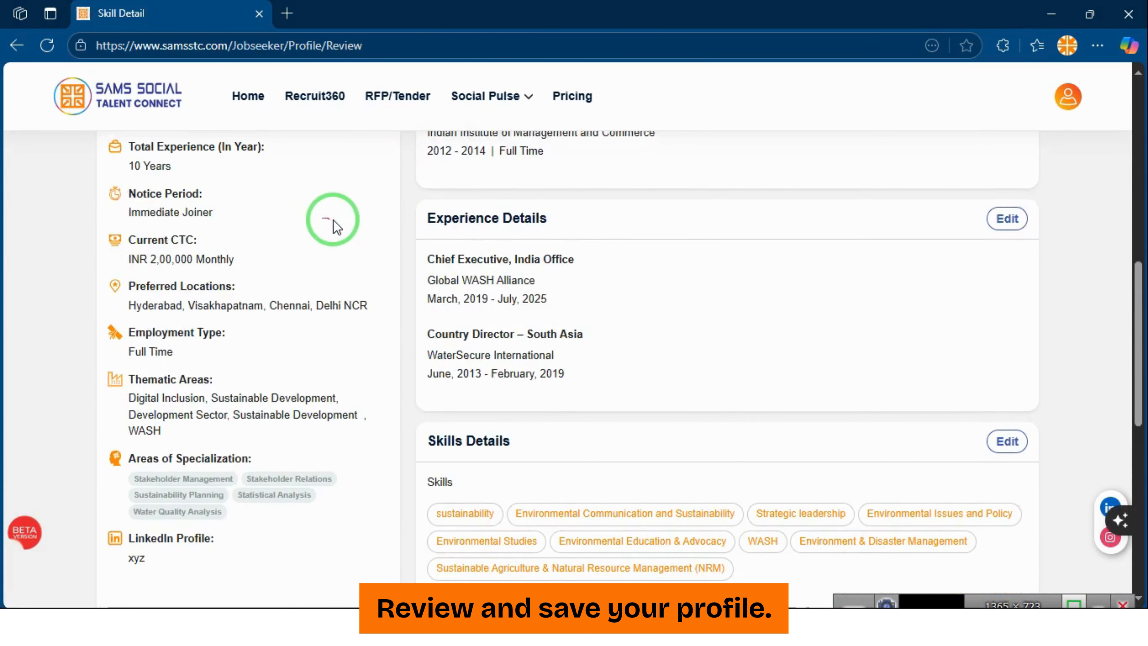
scroll(347, 229, "up", 10)
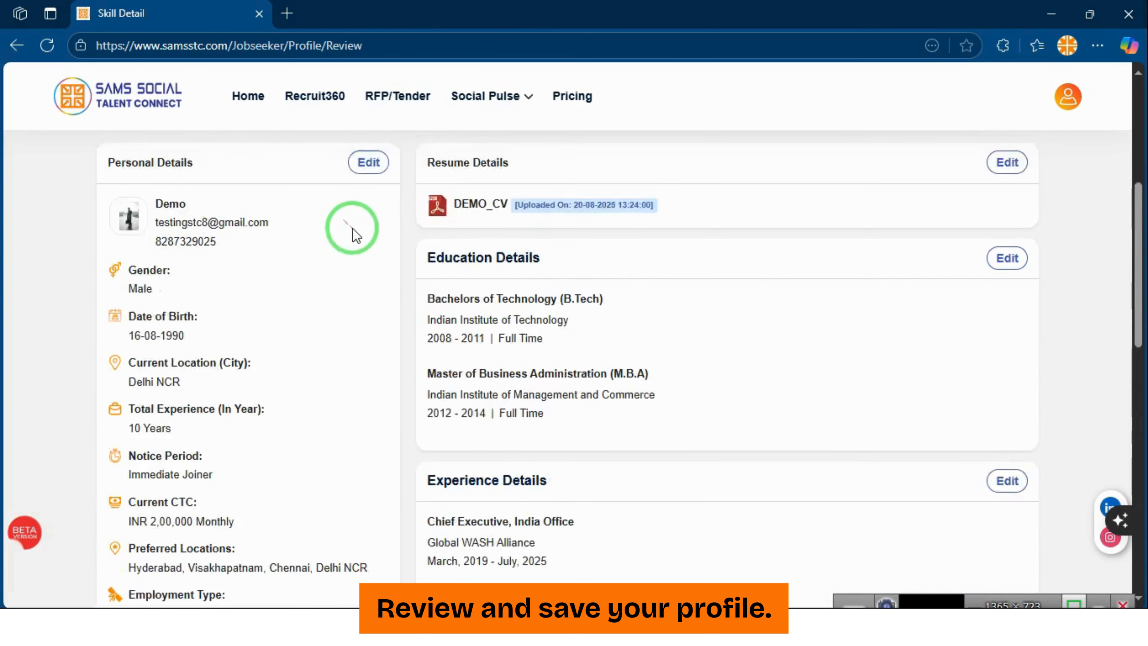
scroll(700, 259, "down", 6)
scroll(877, 388, "down", 5)
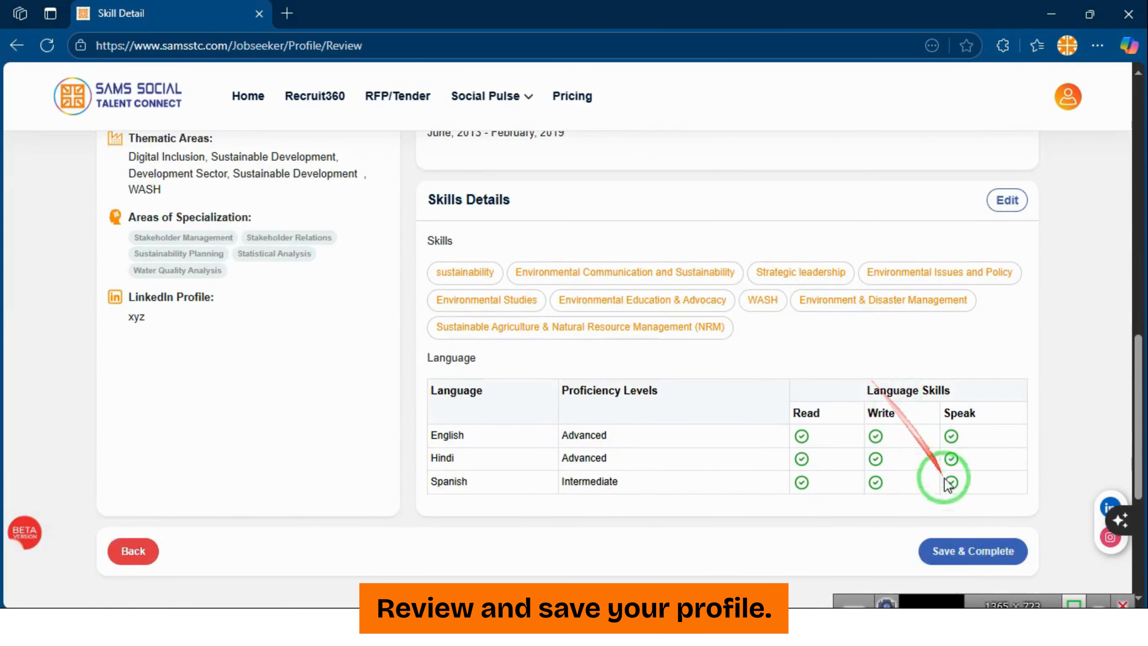
left_click(969, 549)
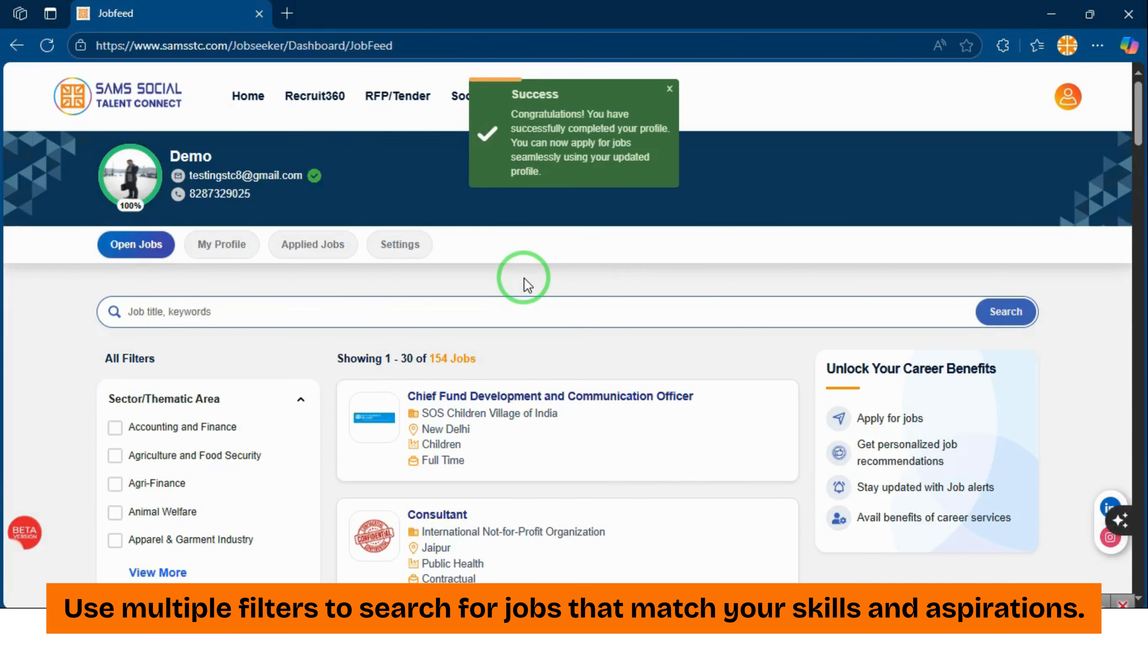
Search the job feed for 'Chief' and open WaterAid India's Chief Executive listing
scroll(527, 284, "down", 4)
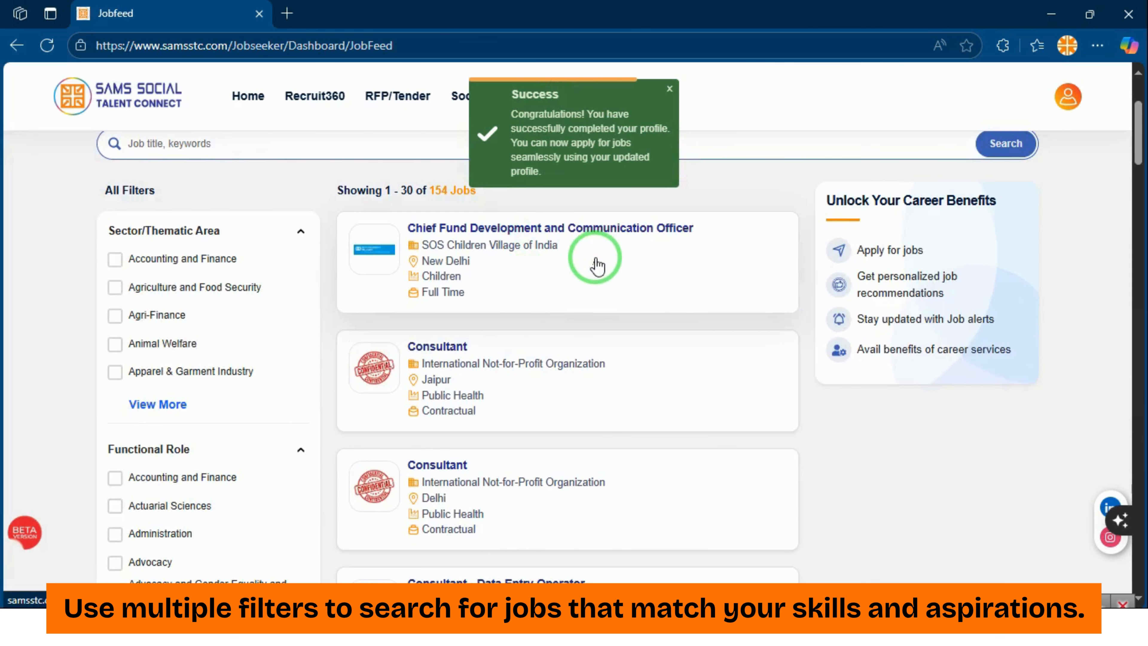
scroll(580, 269, "down", 20)
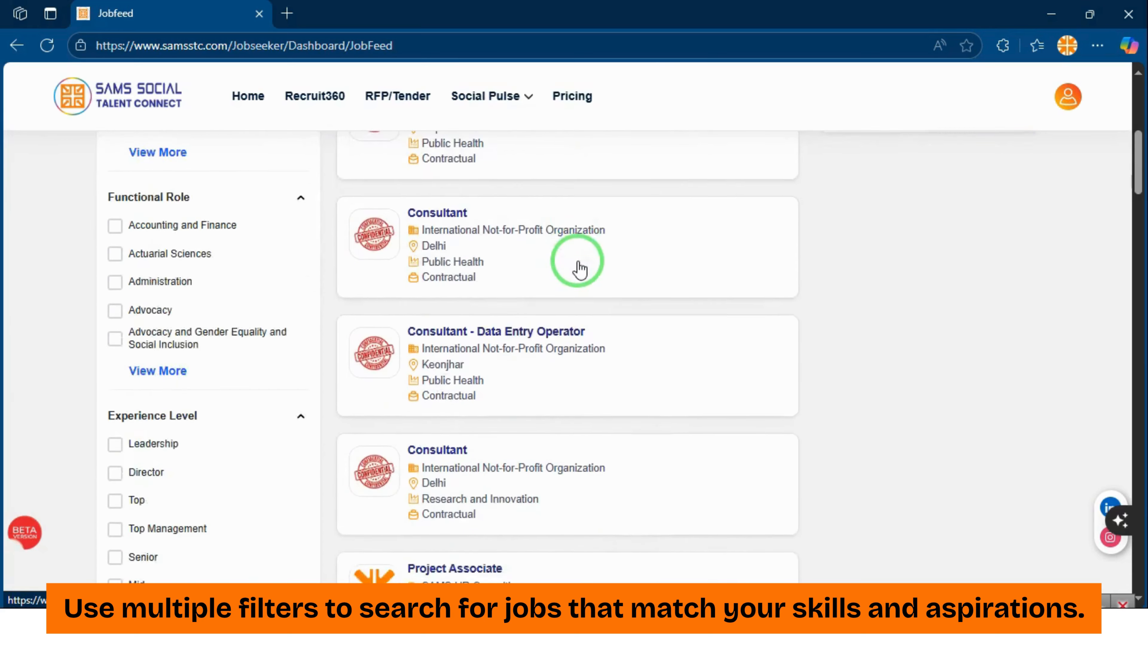
scroll(587, 282, "down", 9)
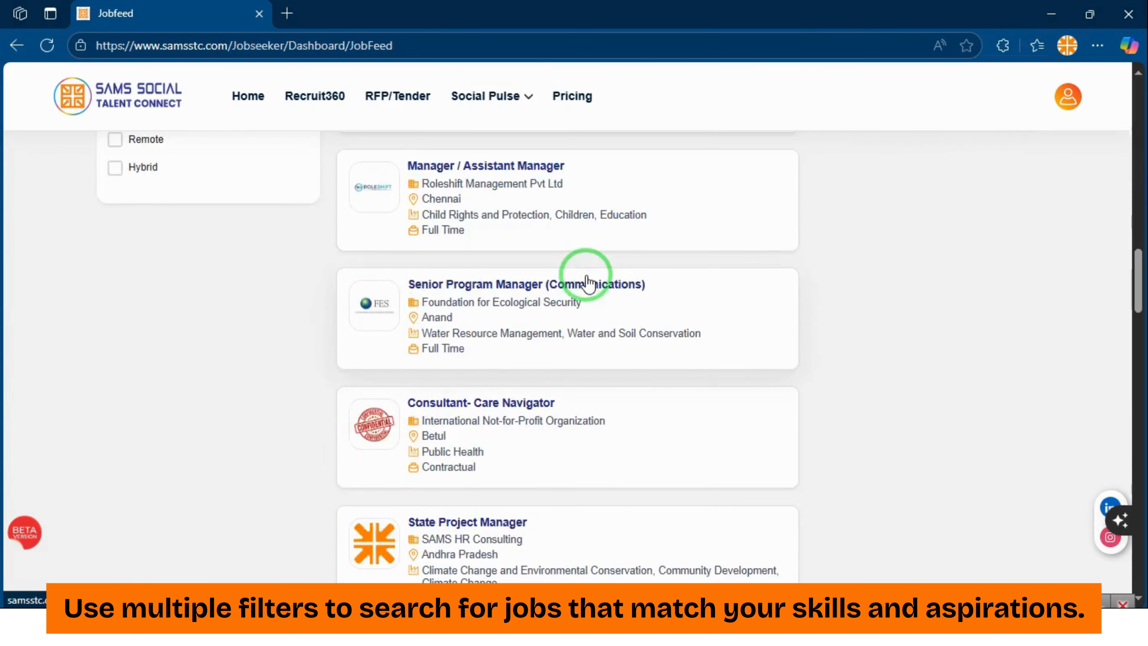
scroll(588, 283, "down", 7)
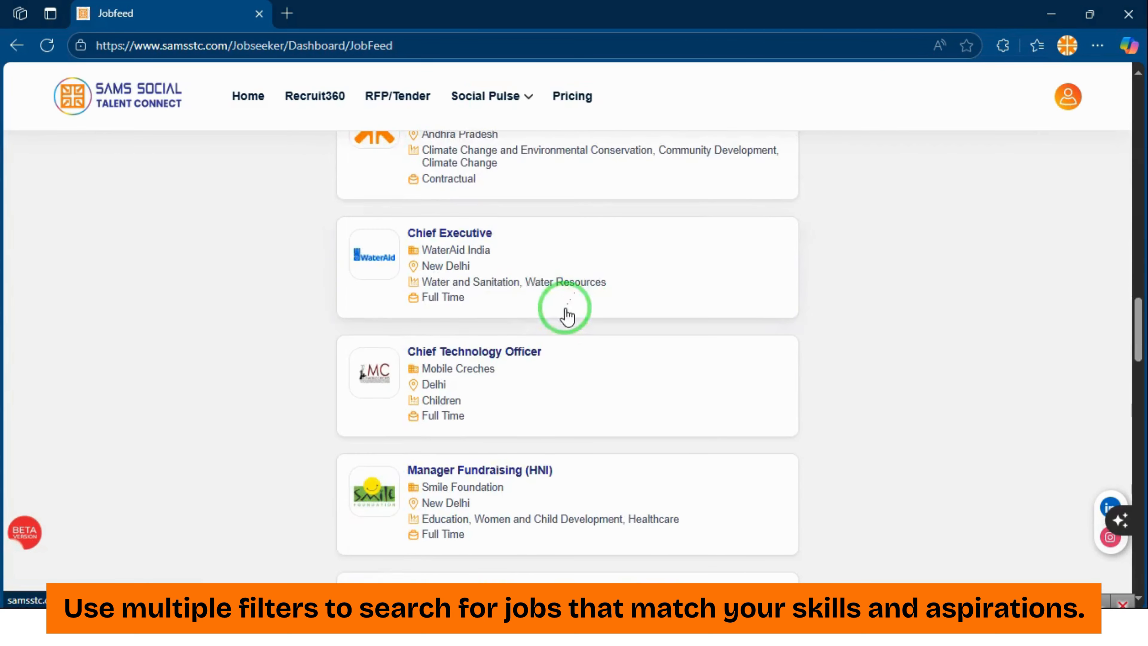
scroll(565, 289, "up", 20)
scroll(558, 294, "down", 4)
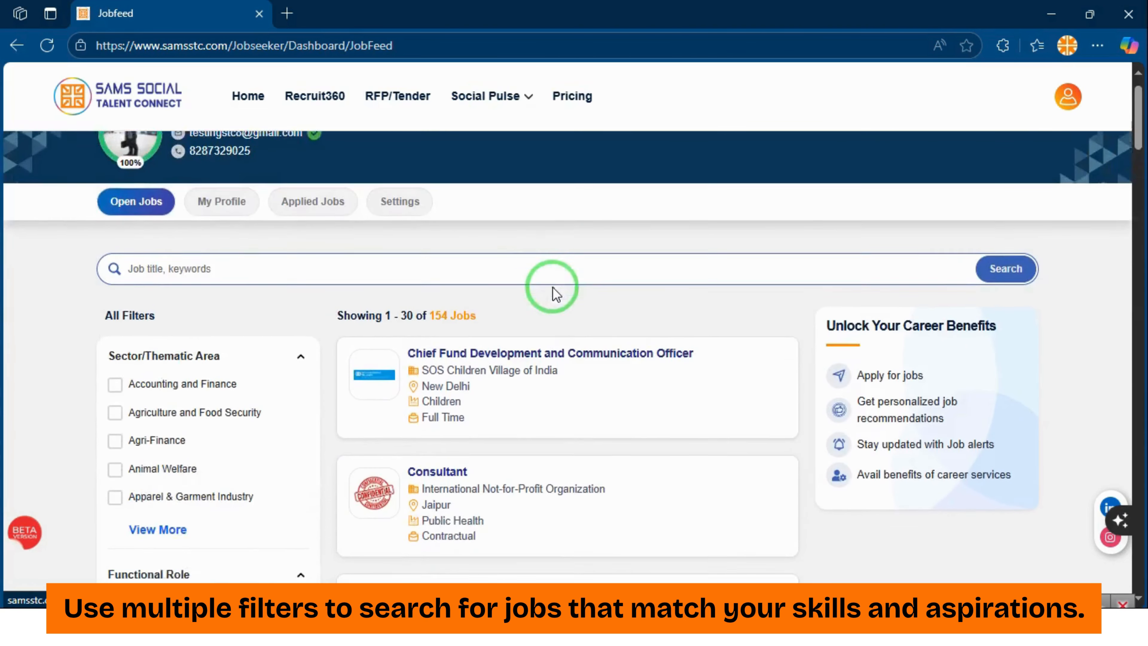
scroll(163, 273, "down", 2)
scroll(164, 290, "up", 4)
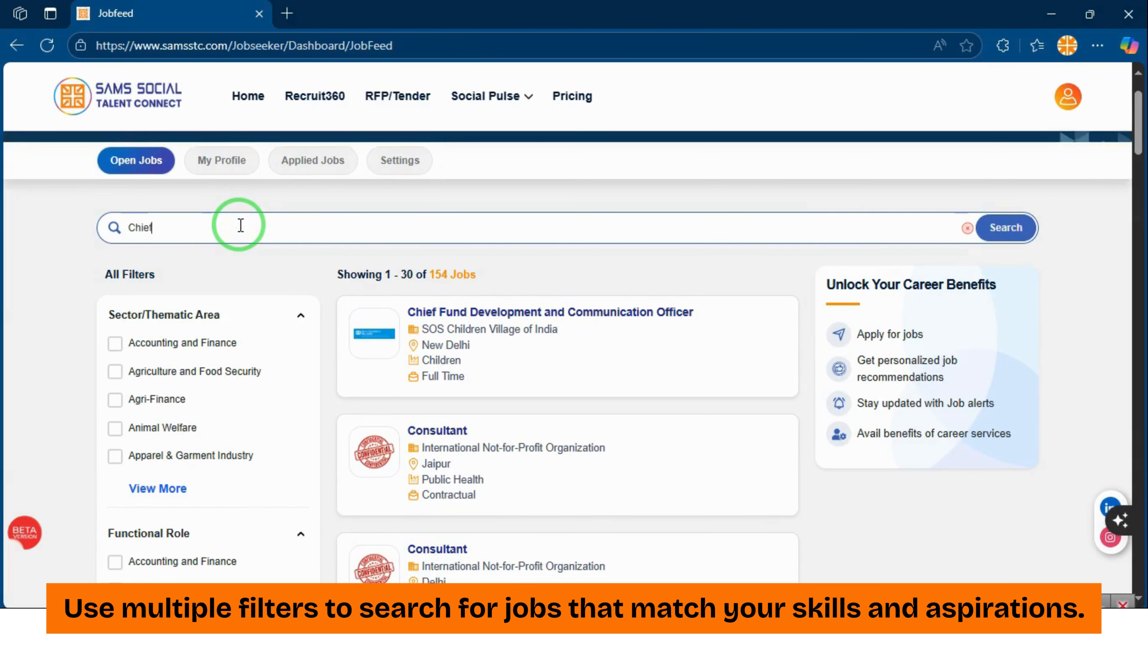
left_click(1005, 228)
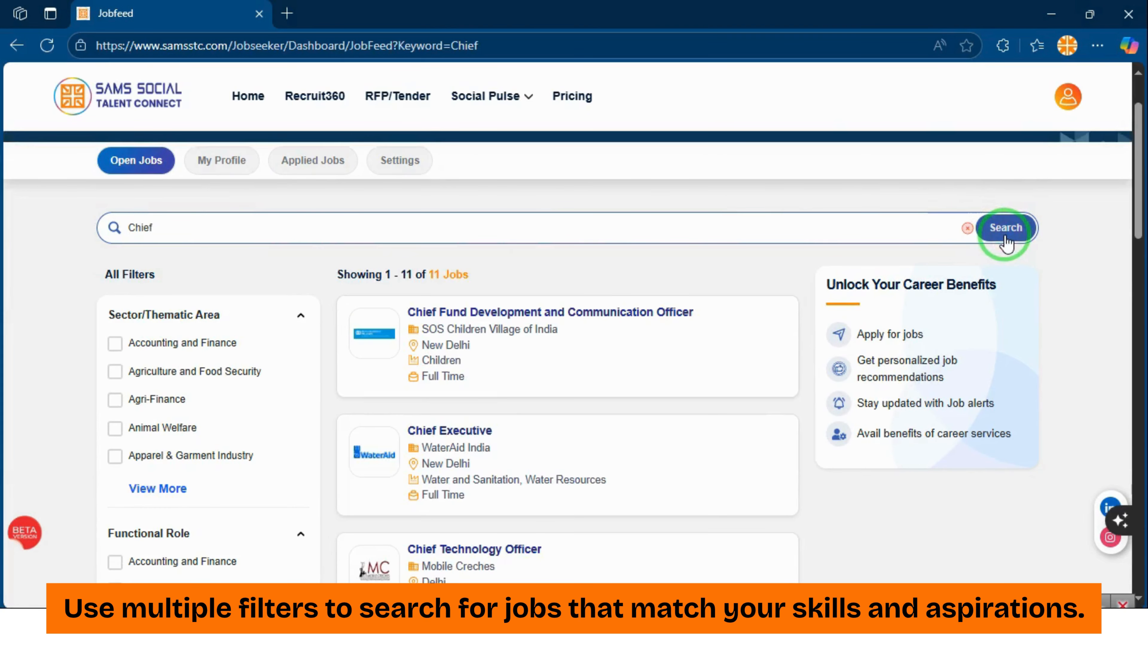
left_click(476, 446)
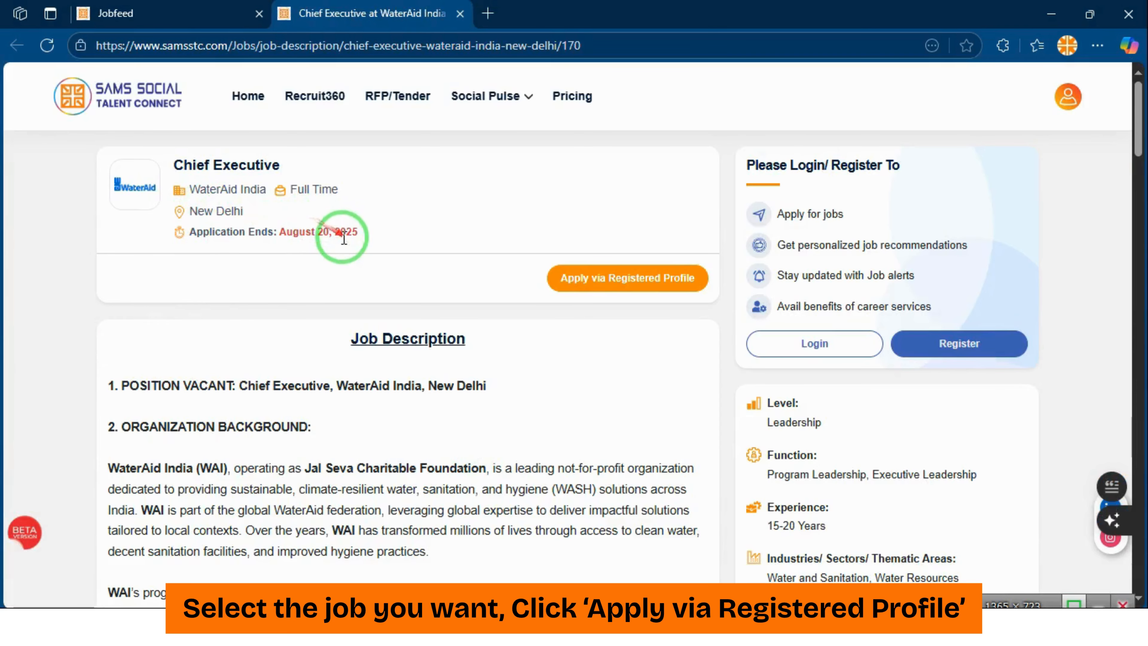
Read through the Chief Executive job description, then apply via the registered profile
scroll(346, 253, "down", 5)
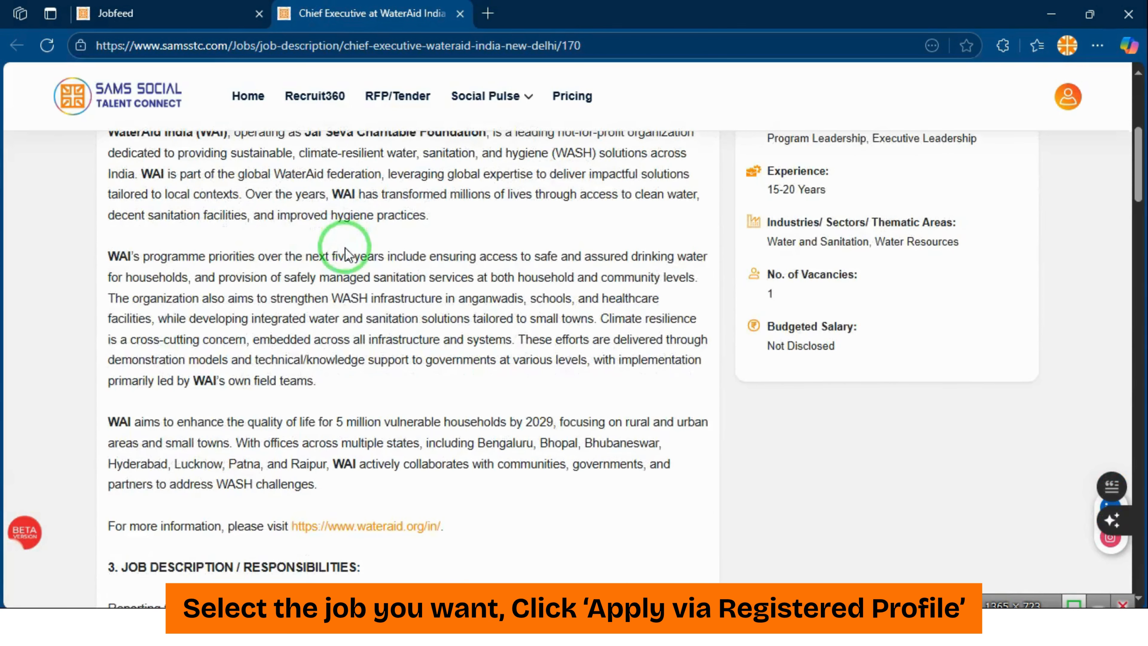
scroll(382, 273, "down", 3)
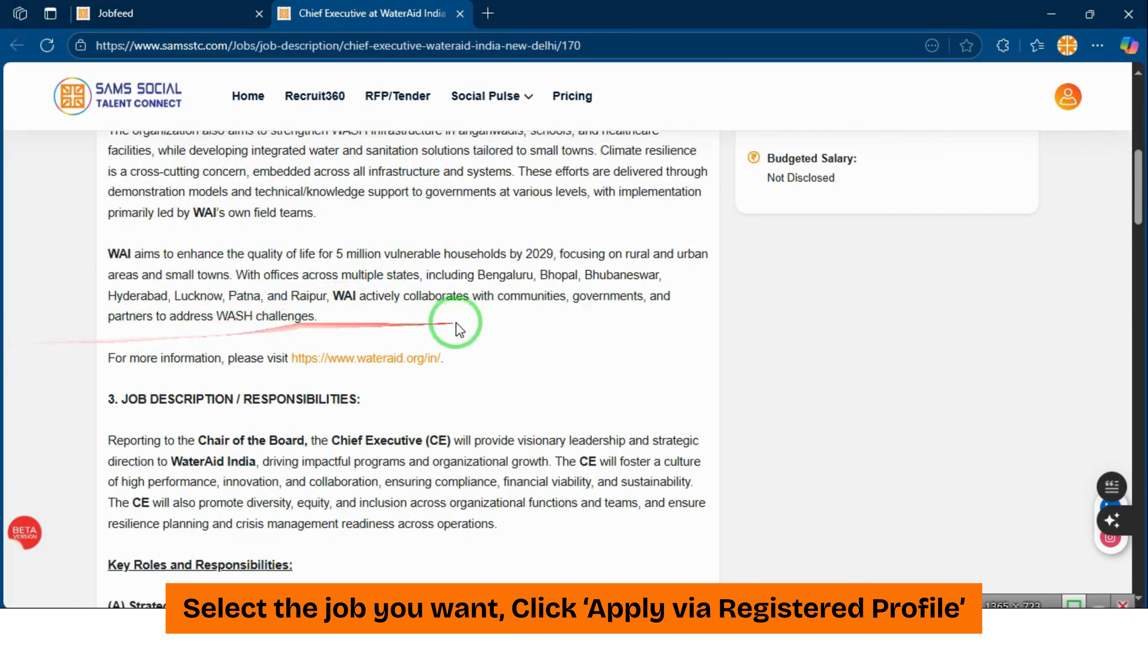
scroll(403, 352, "down", 4)
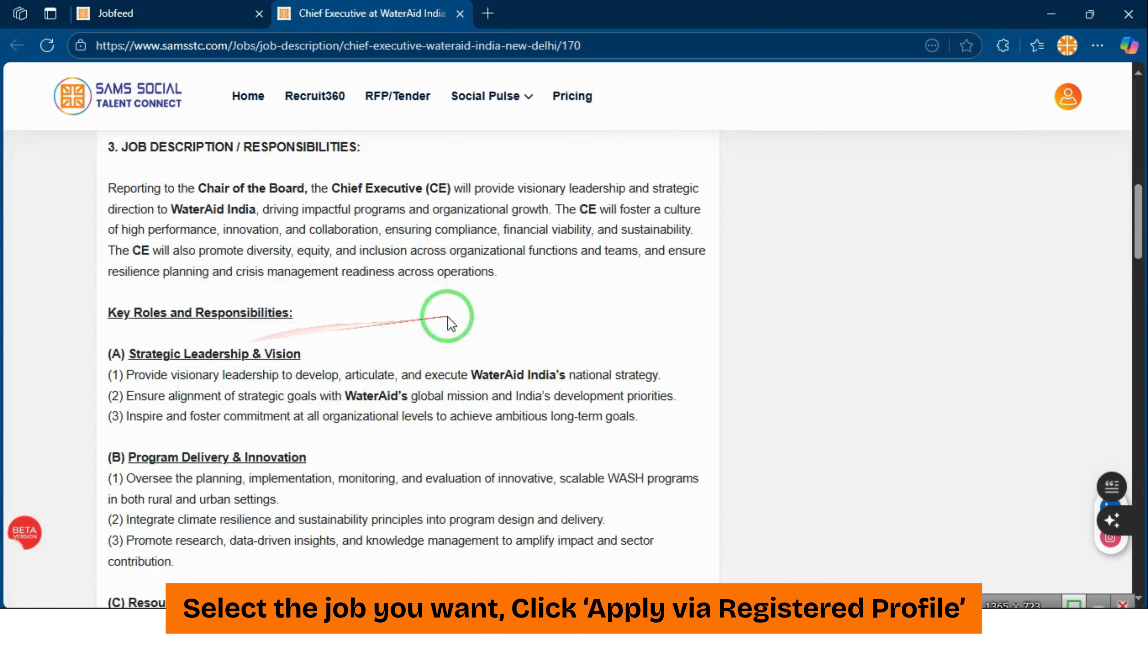
scroll(387, 286, "down", 1)
scroll(462, 288, "down", 8)
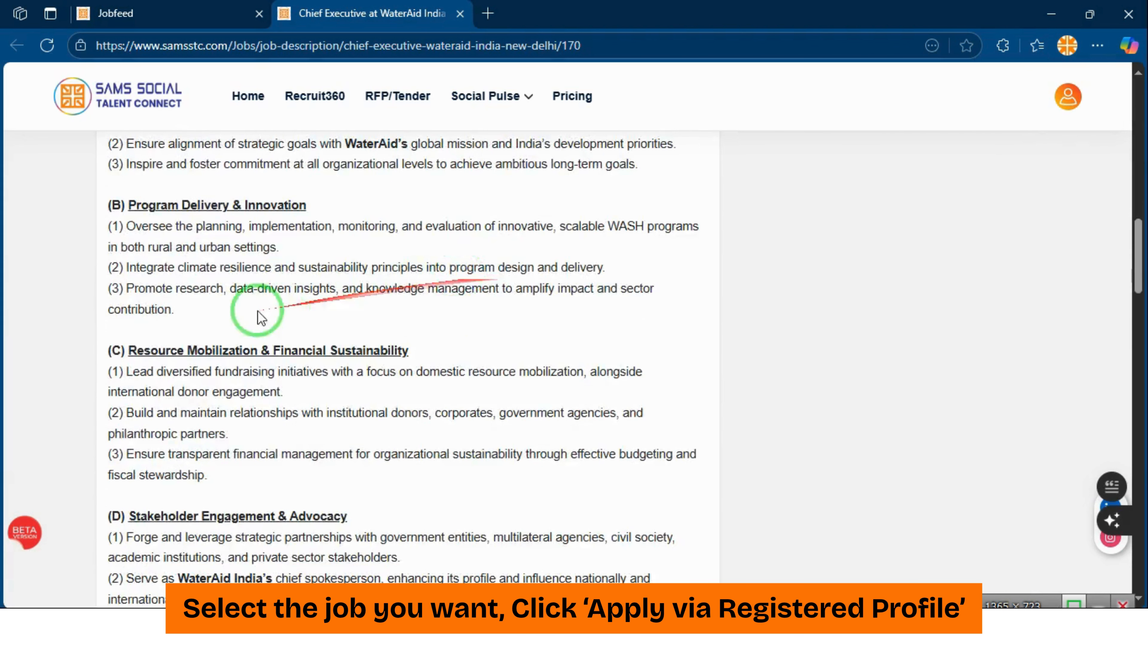
scroll(359, 310, "down", 2)
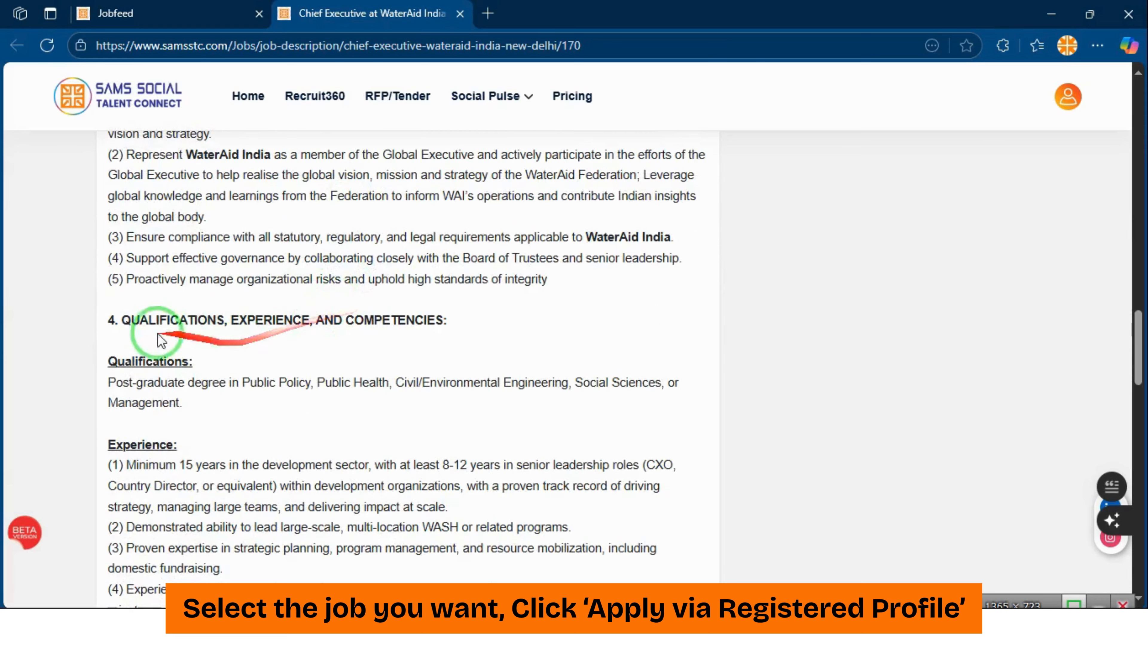
scroll(396, 295, "down", 7)
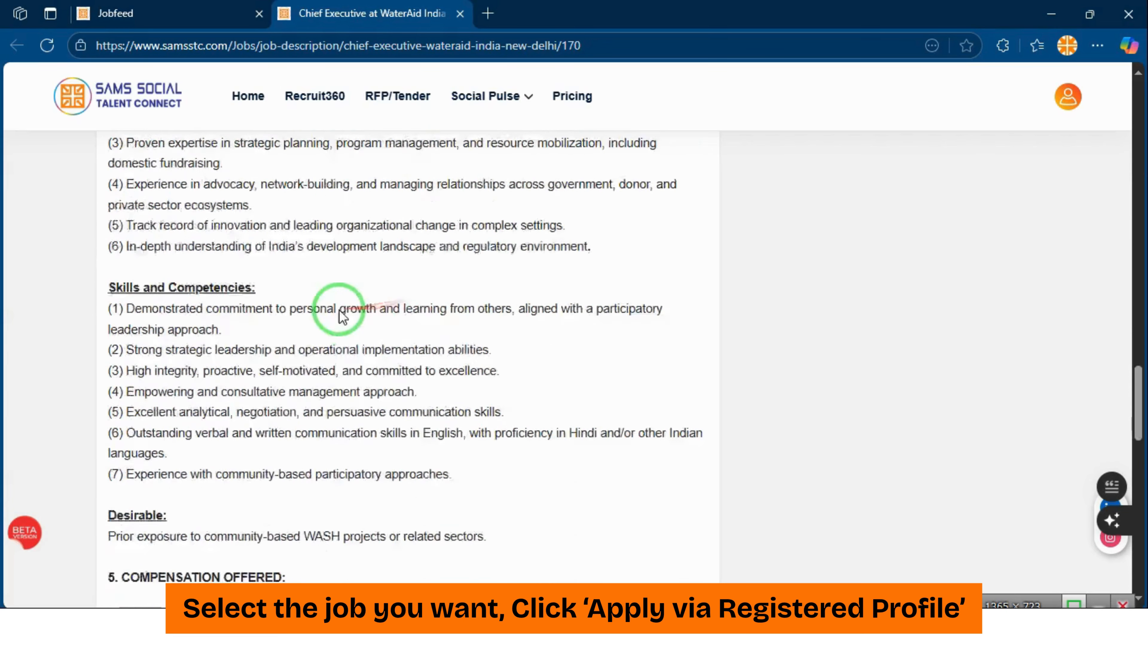
scroll(342, 316, "down", 11)
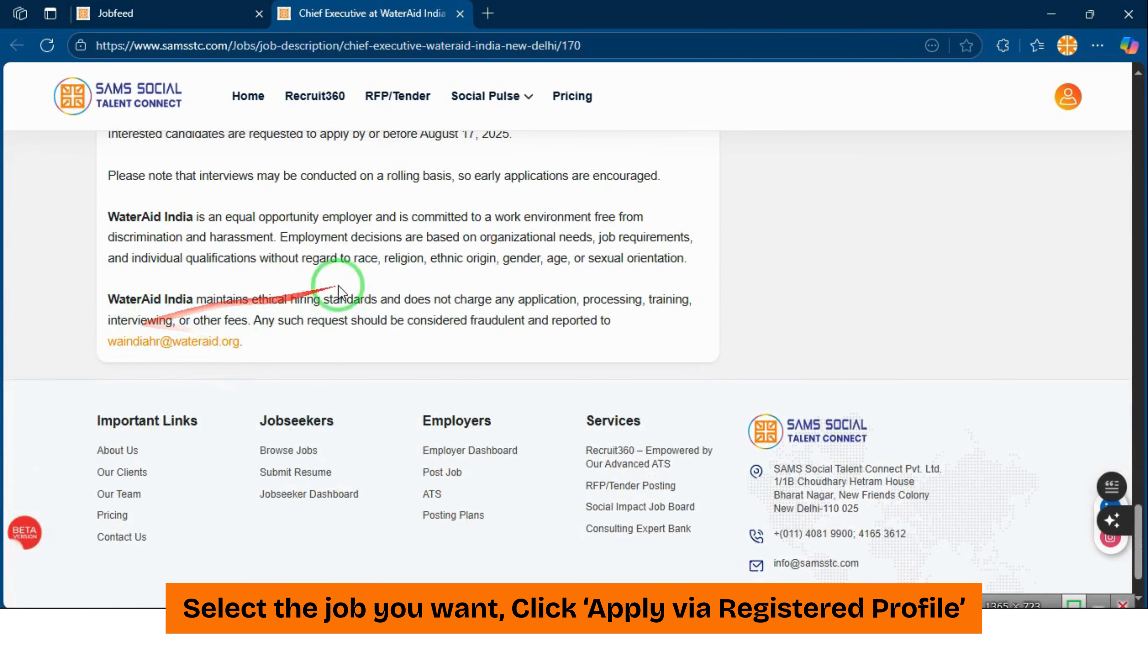
scroll(611, 295, "up", 7)
left_click_drag(1139, 452, 1140, 52)
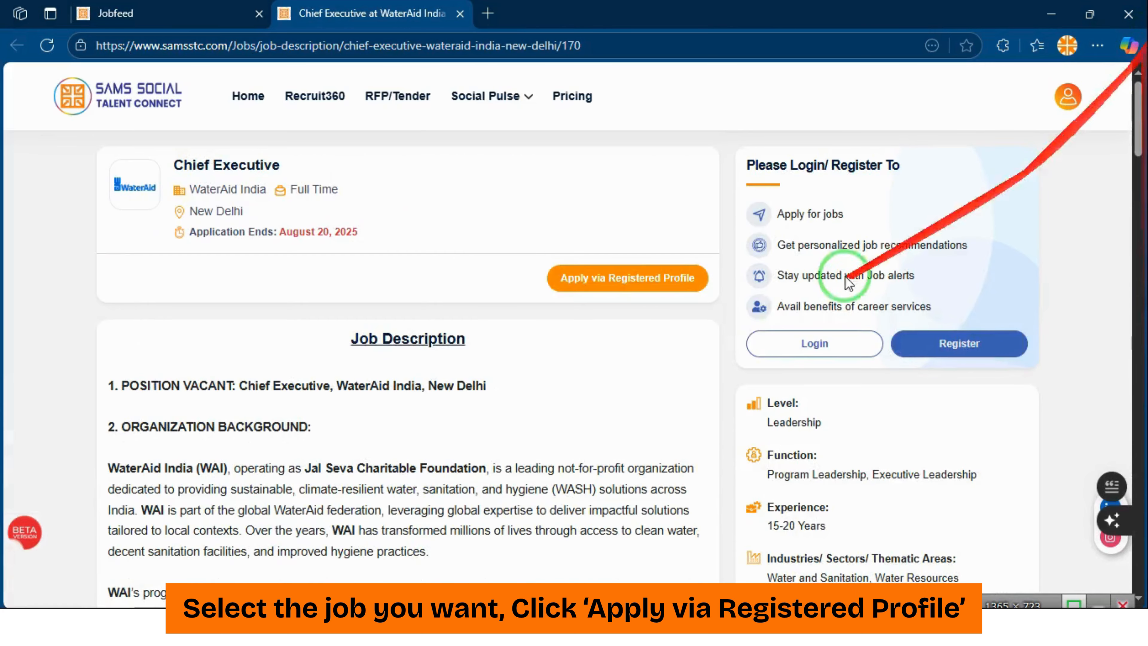
left_click(659, 279)
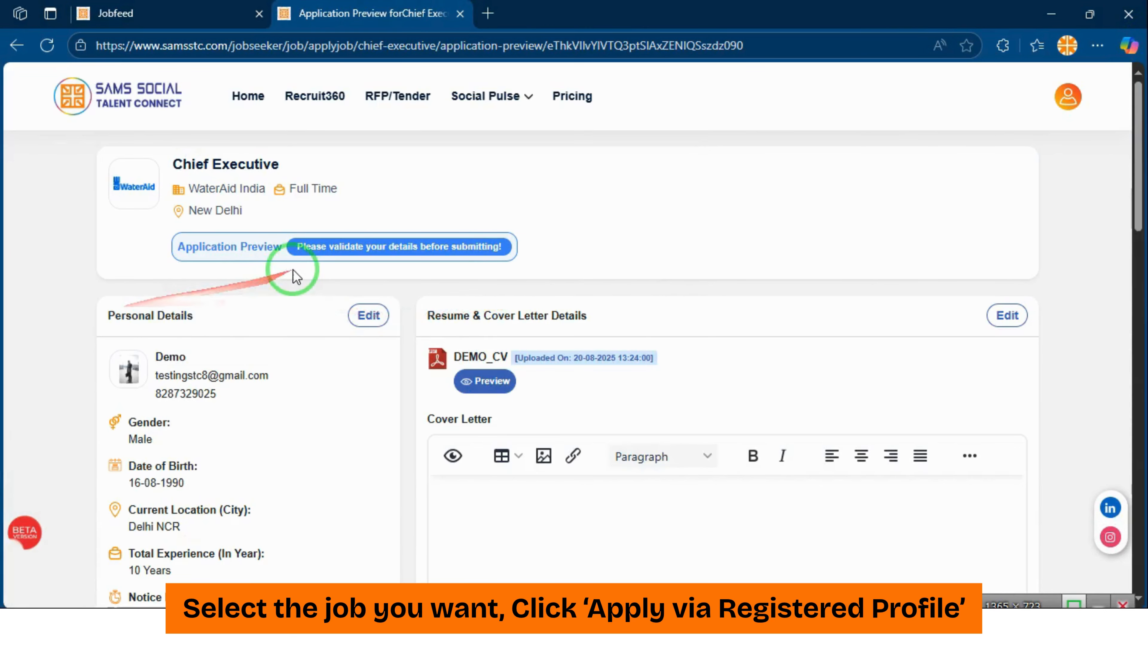
Paste the prepared cover letter into the empty Cover Letter editor
scroll(294, 274, "down", 2)
scroll(307, 253, "down", 2)
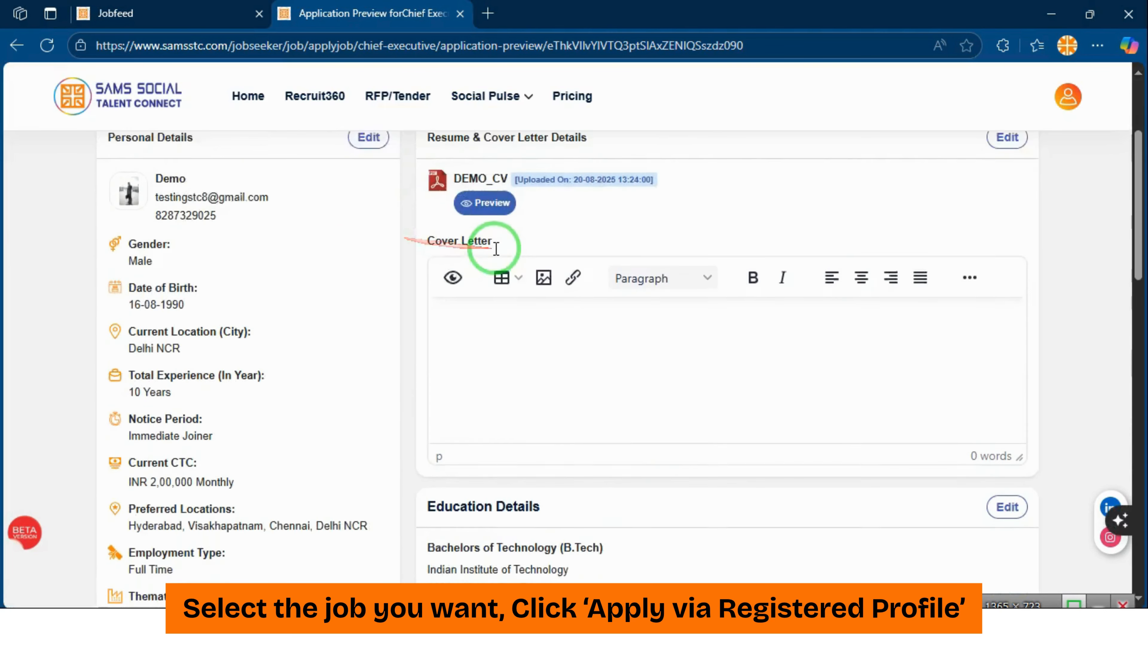
left_click(607, 364)
key("ctrl+v")
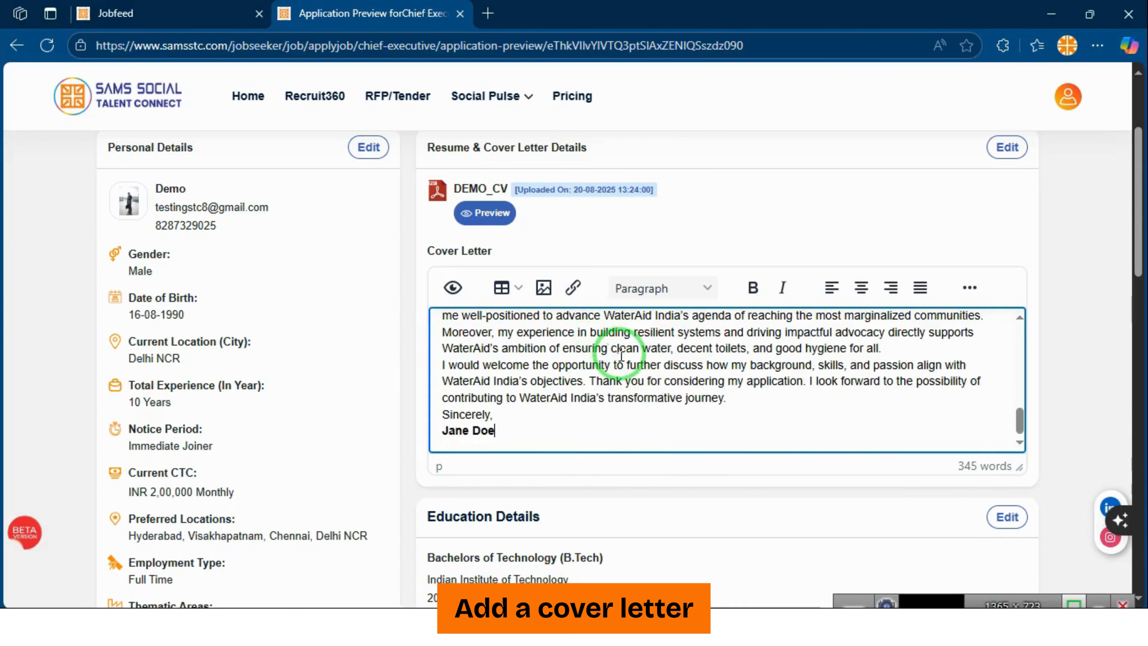
Insert blank lines after the date, New Delhi address and Subject lines, then review the letter
scroll(621, 356, "up", 10)
scroll(603, 359, "down", 3)
scroll(603, 358, "up", 3)
key("Return")
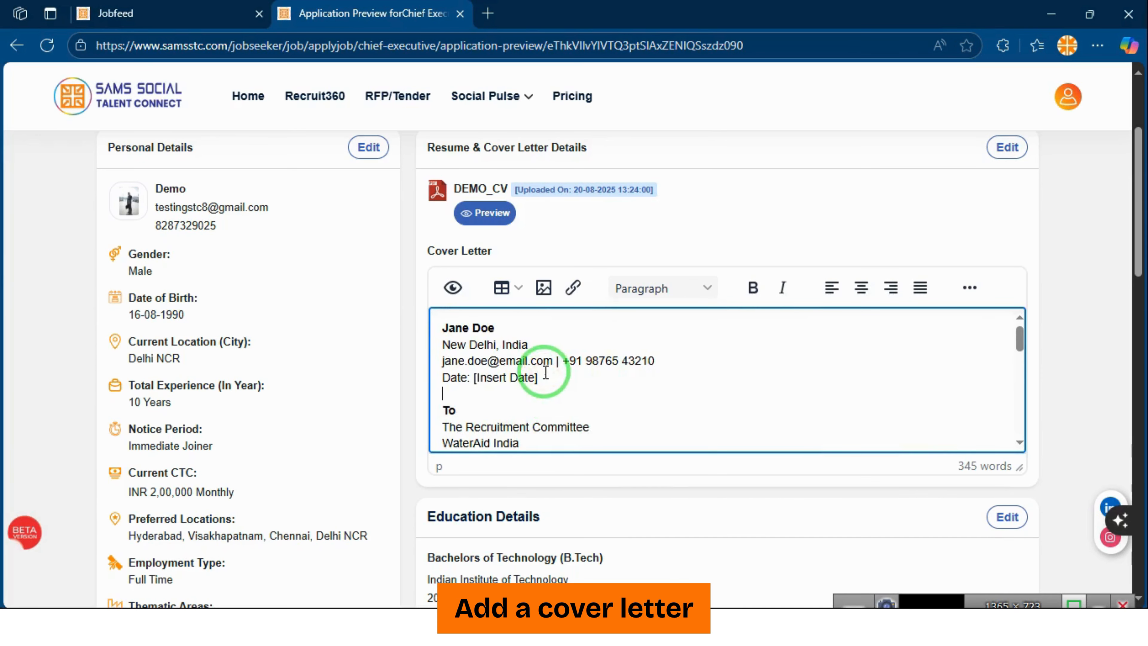
scroll(547, 373, "down", 2)
key("Return")
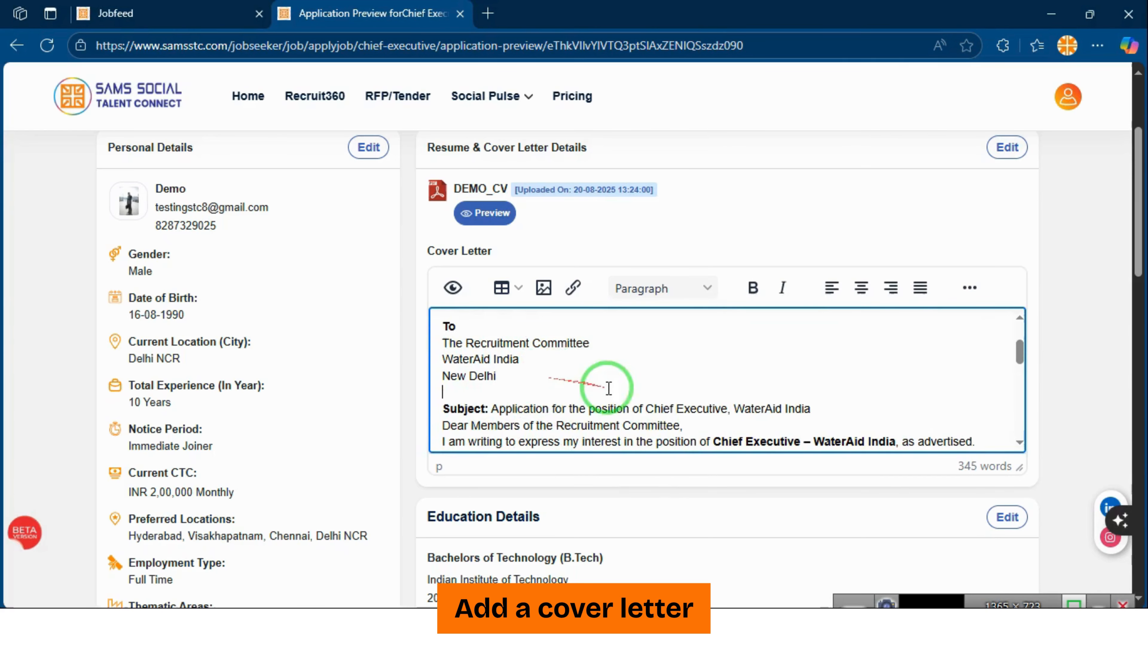
key("Return")
scroll(761, 390, "down", 10)
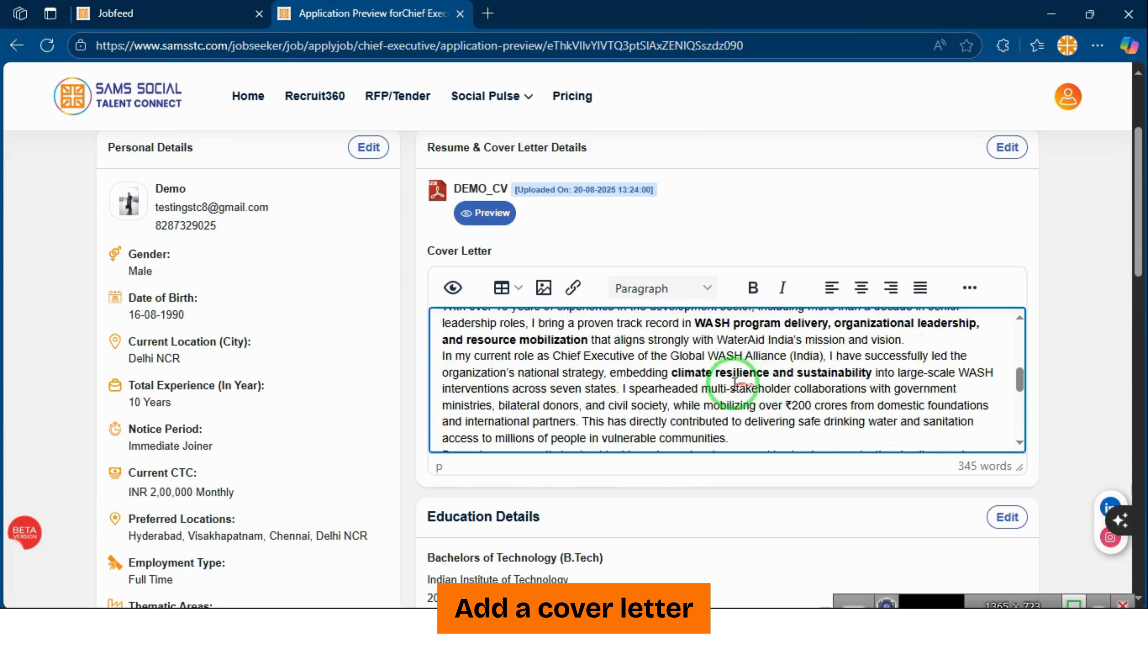
scroll(735, 379, "up", 2)
scroll(735, 379, "down", 2)
scroll(735, 379, "up", 6)
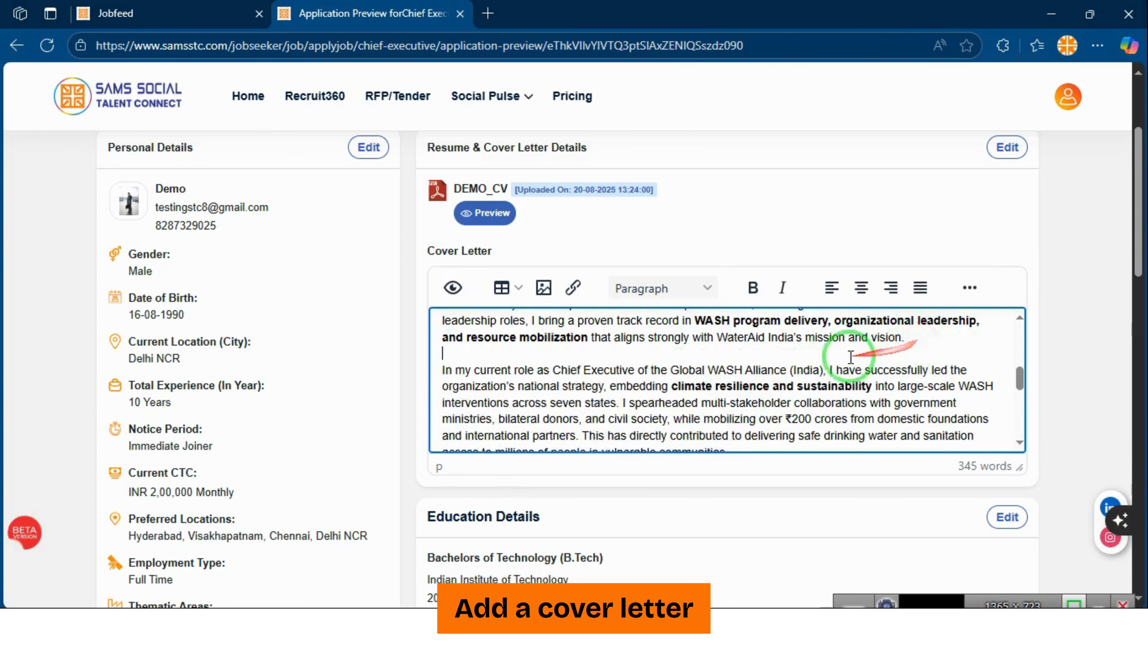
scroll(834, 360, "down", 2)
scroll(751, 371, "down", 2)
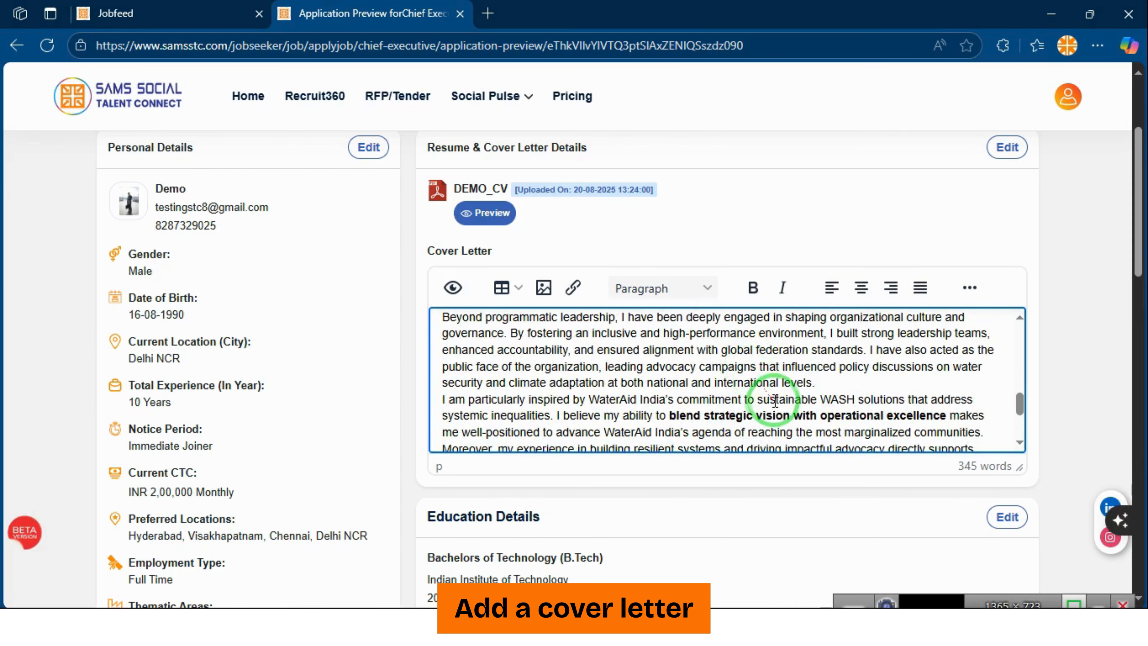
scroll(813, 385, "down", 4)
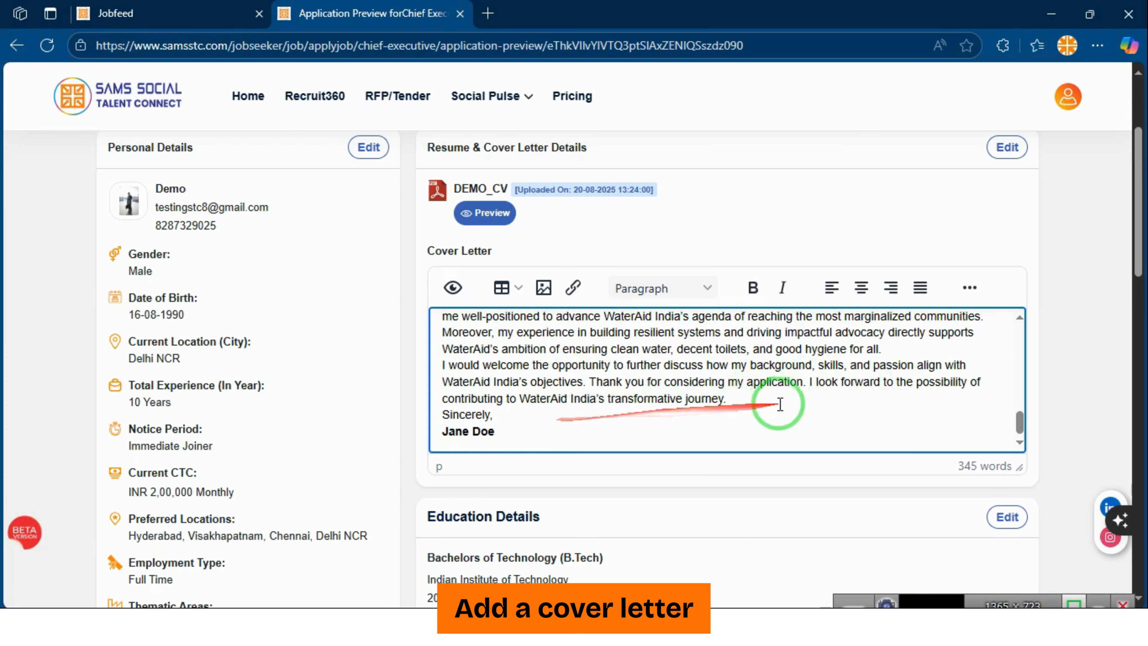
scroll(721, 387, "up", 10)
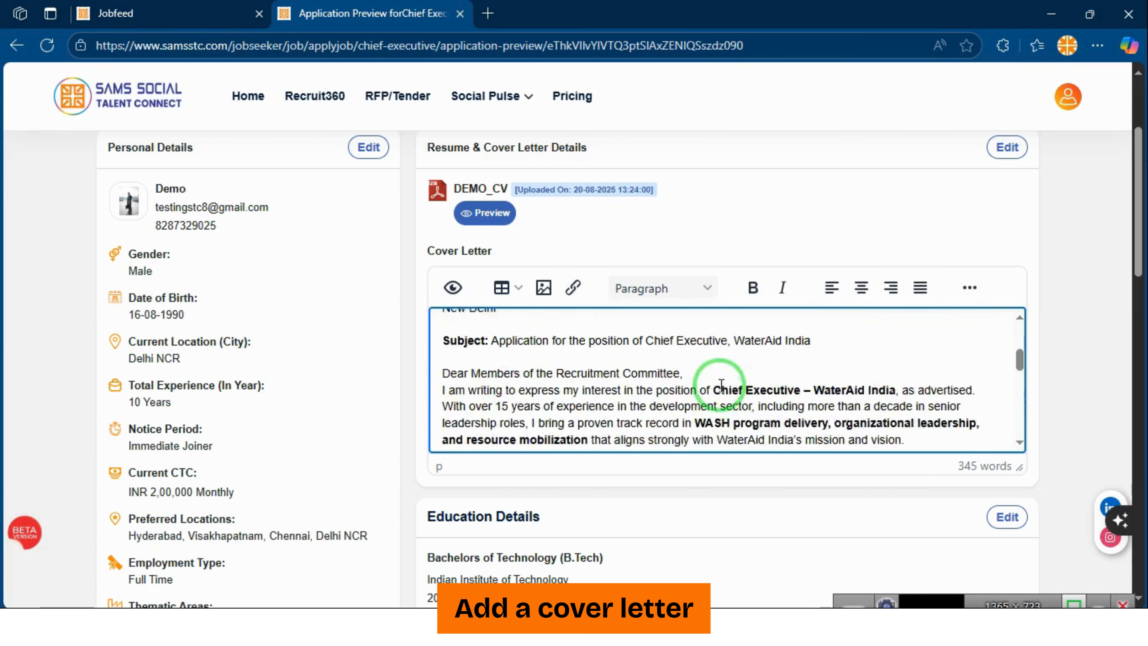
scroll(635, 434, "down", 15)
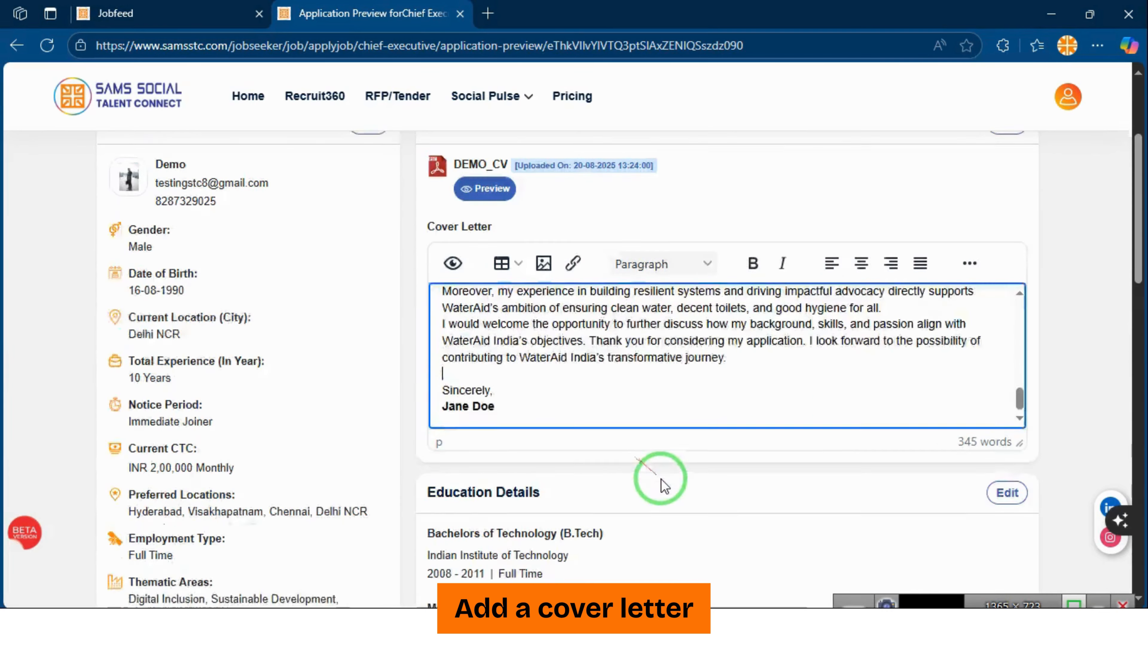
scroll(676, 424, "down", 5)
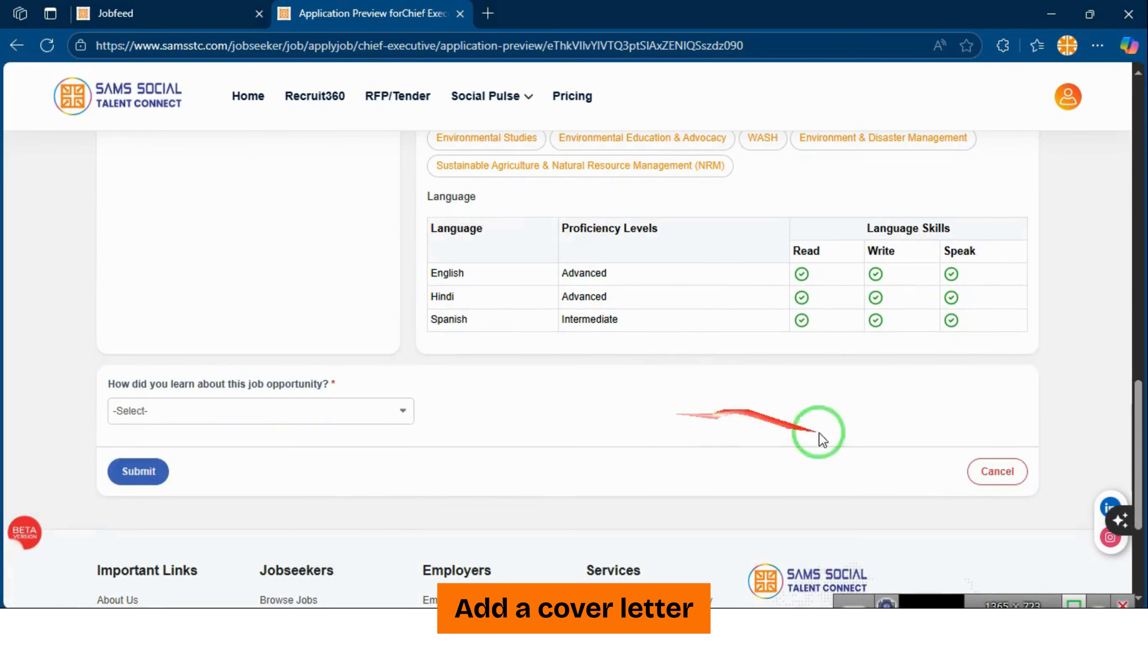
Answer 'How did you learn about this job opportunity?' with LinkedIn
left_click(337, 410)
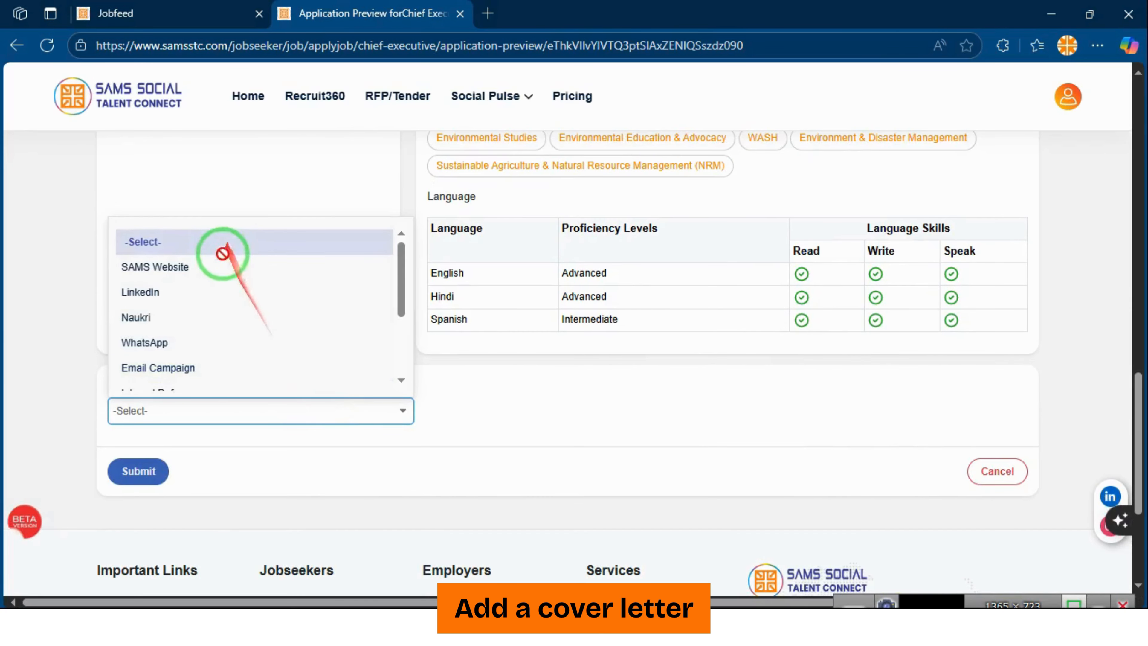
scroll(212, 350, "down", 3)
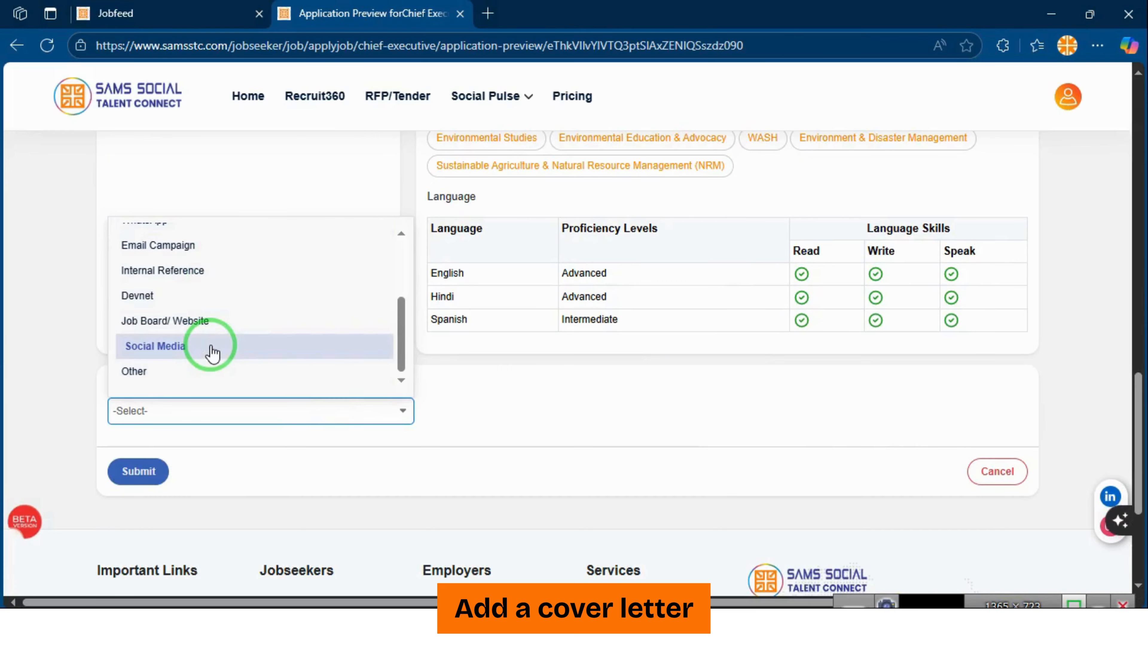
scroll(201, 290, "up", 3)
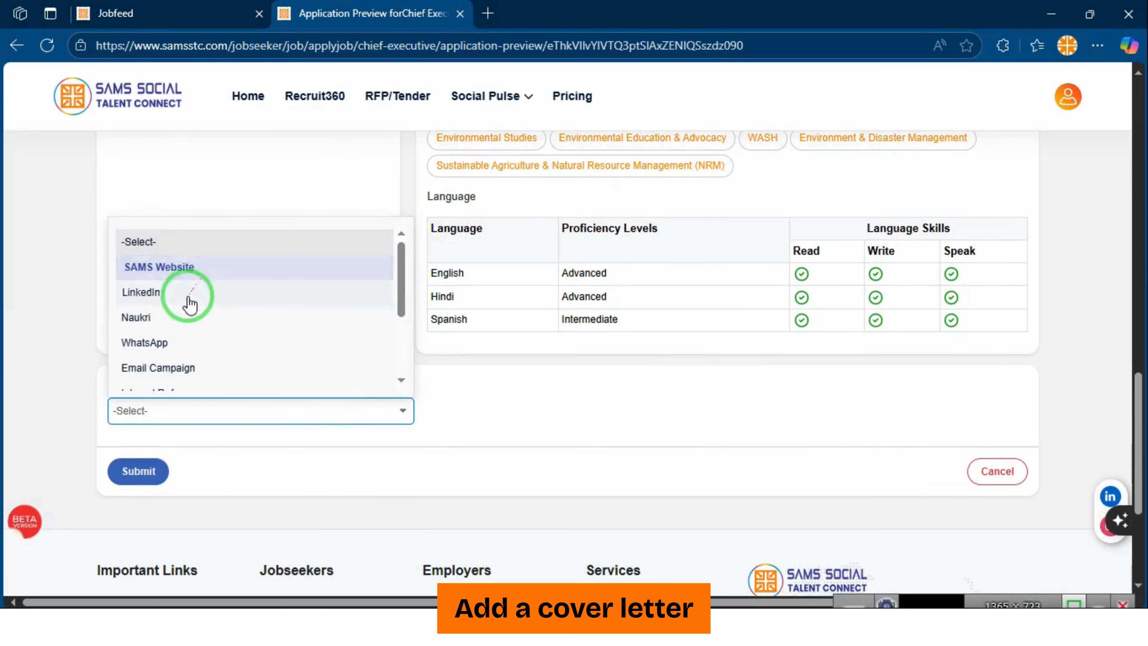
left_click(187, 293)
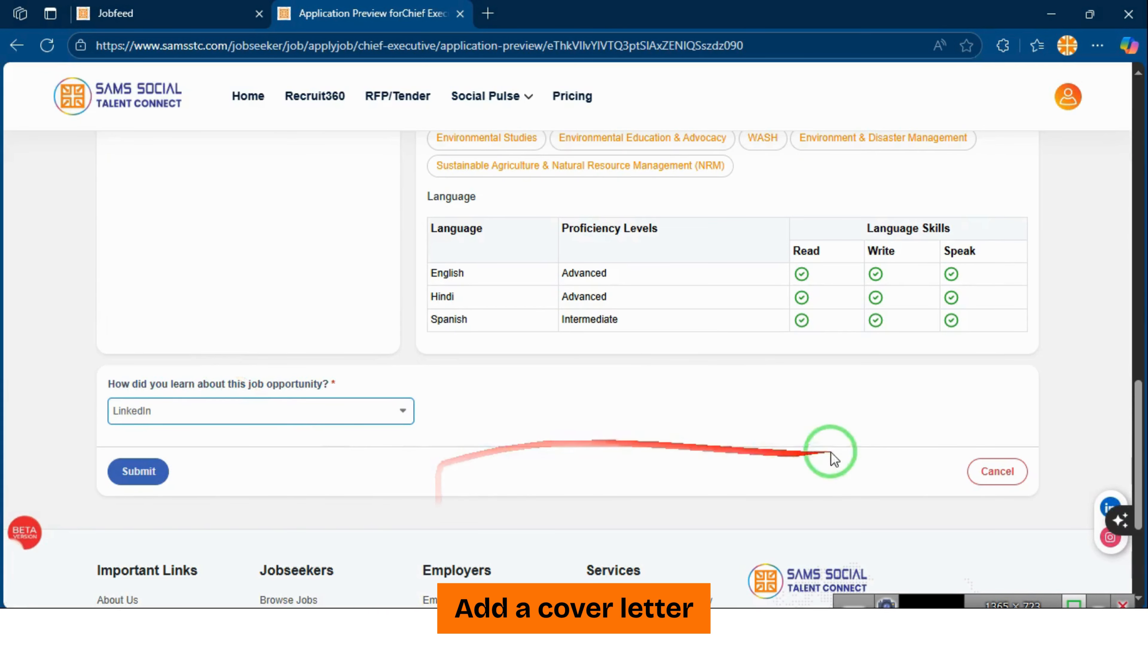
scroll(461, 421, "up", 20)
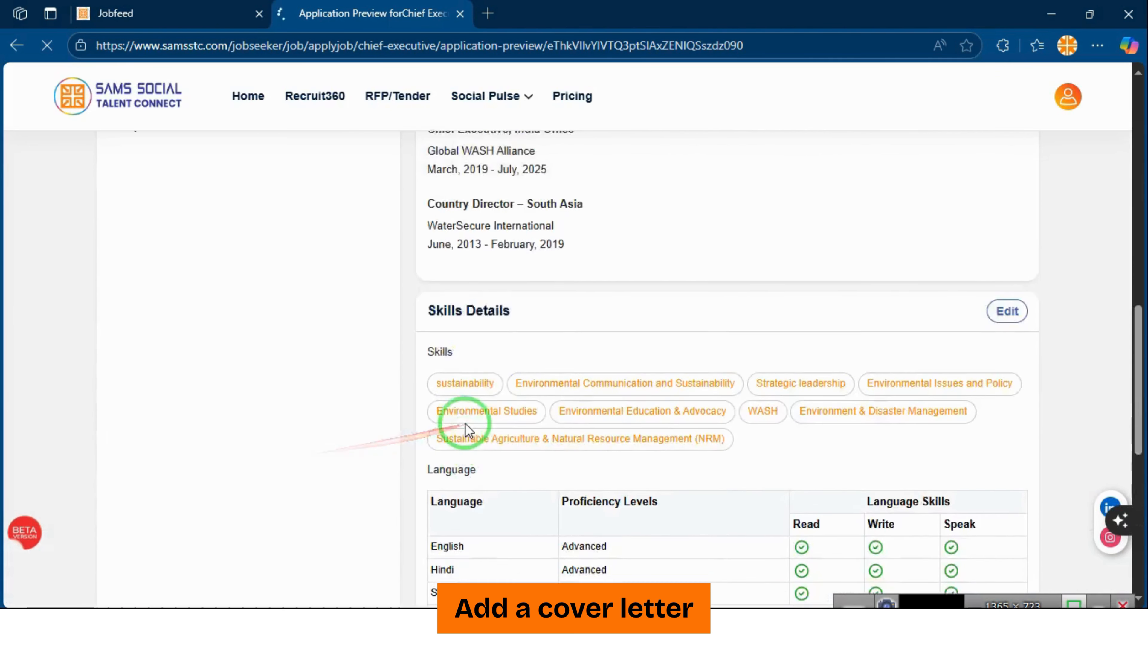